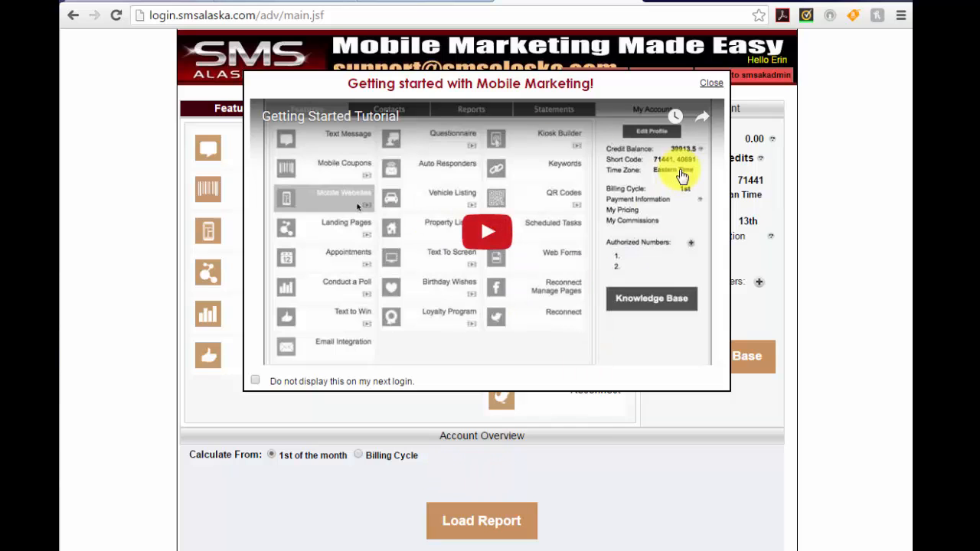
Step: Close the getting-started tutorial, then play and close the Landing Pages tutorial video
{"action": "left_click", "coordinate": [711, 86]}
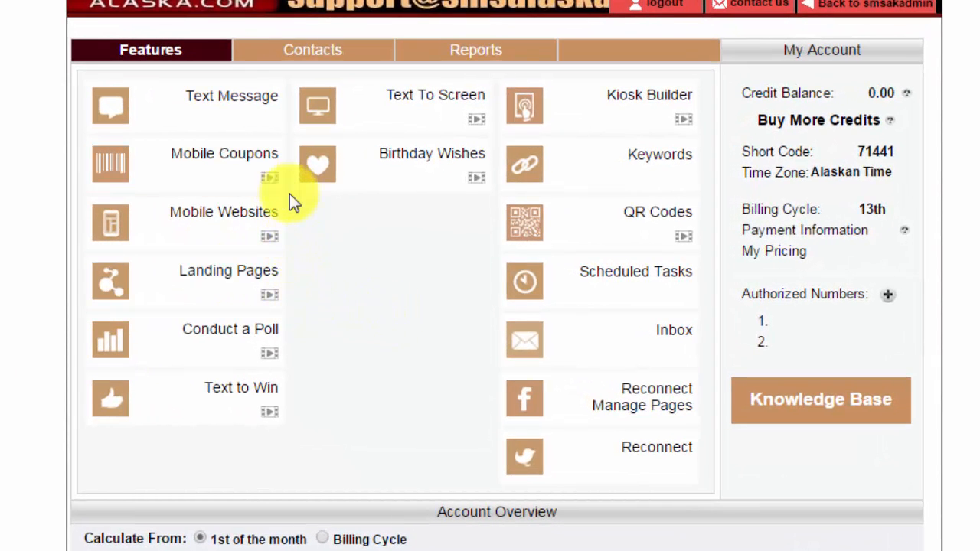
{"action": "left_click", "coordinate": [270, 296]}
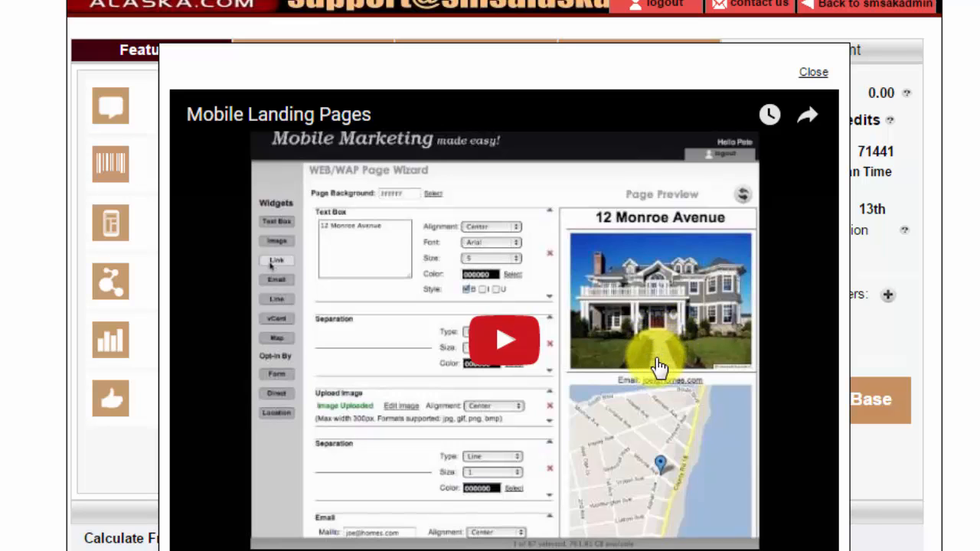
{"action": "left_click", "coordinate": [811, 76]}
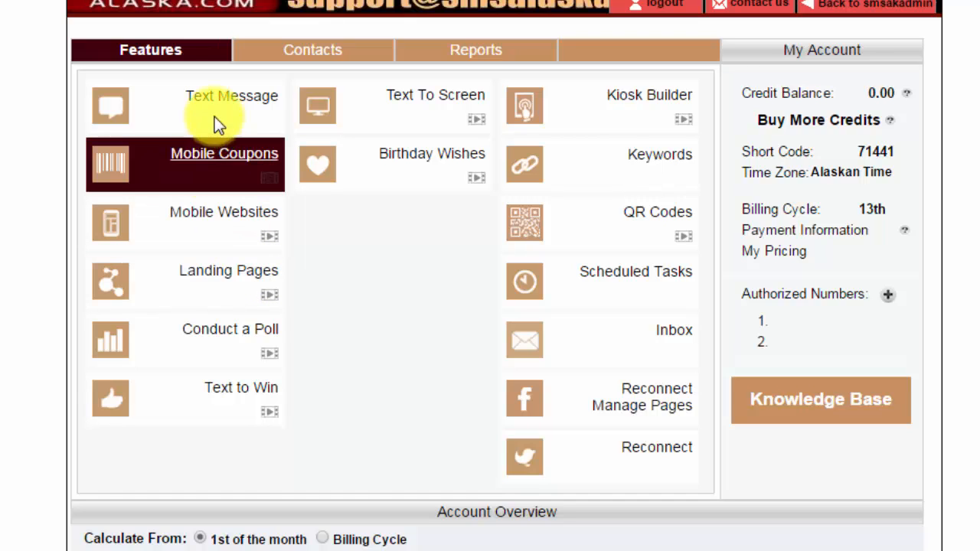
Step: From the Landing Pages list, create a new blank page in the WEB/WAP Page Wizard
{"action": "left_click", "coordinate": [247, 282]}
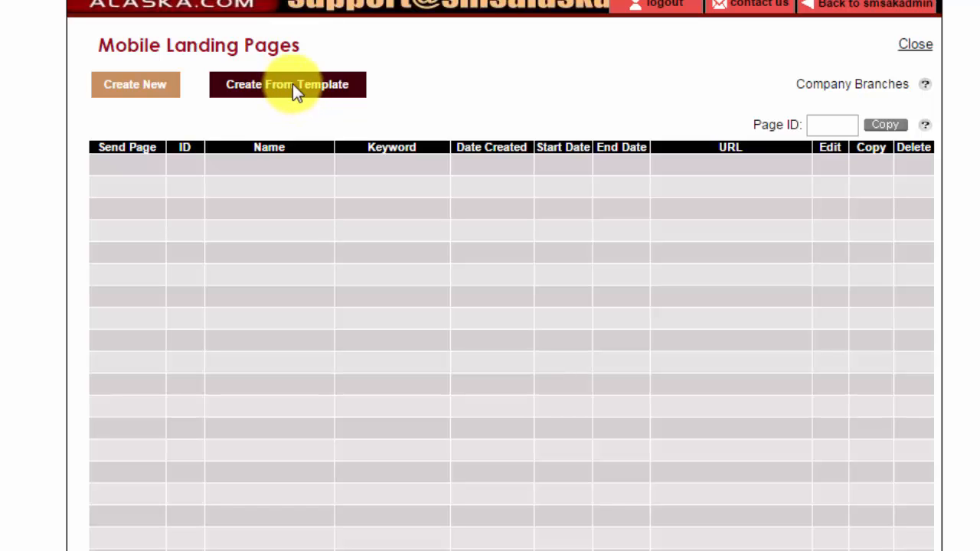
{"action": "left_click", "coordinate": [141, 88]}
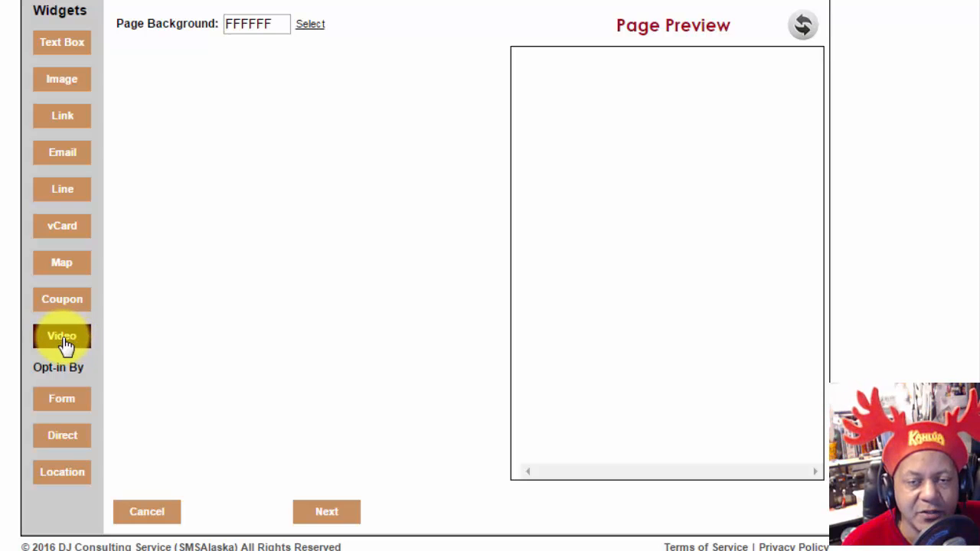
Step: Add a bold size-5 'Post 29 Catfish Wednesday' text heading, then a separator line below it
{"action": "left_click", "coordinate": [61, 44]}
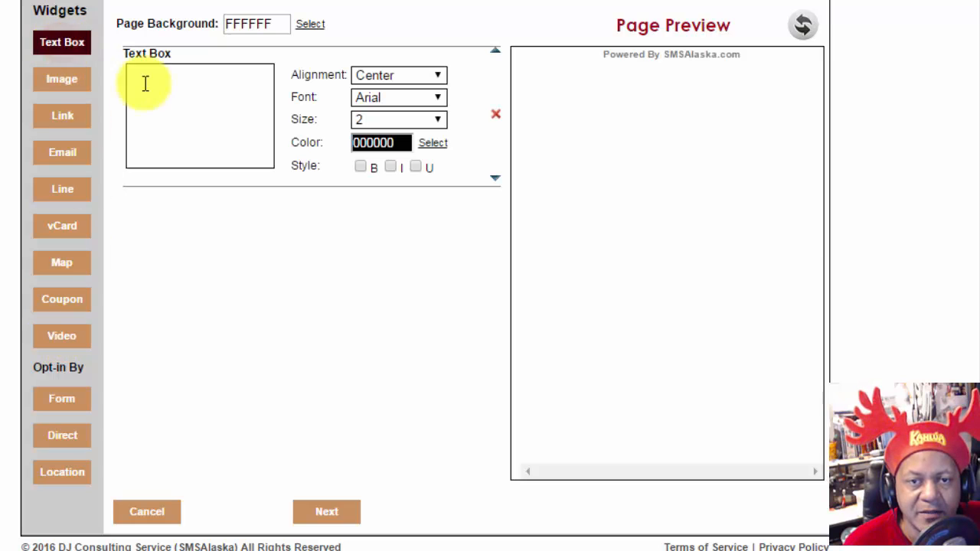
{"action": "left_click", "coordinate": [192, 92]}
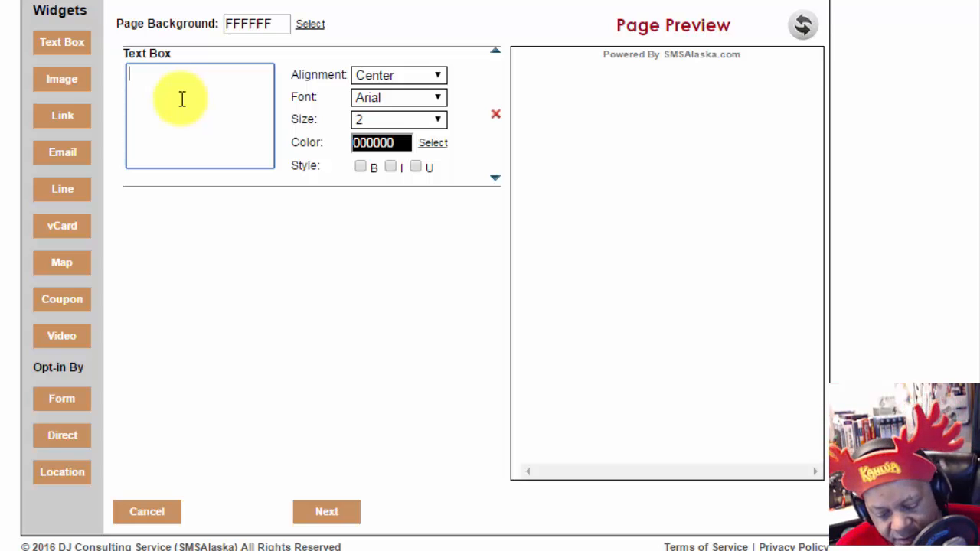
{"action": "type", "text": "Post"}
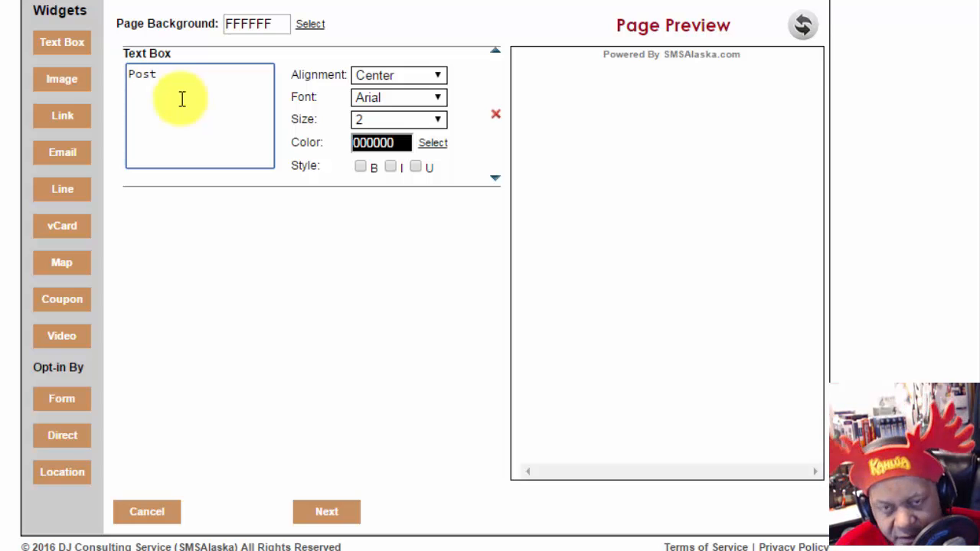
{"action": "type", "text": " 29 Ca"}
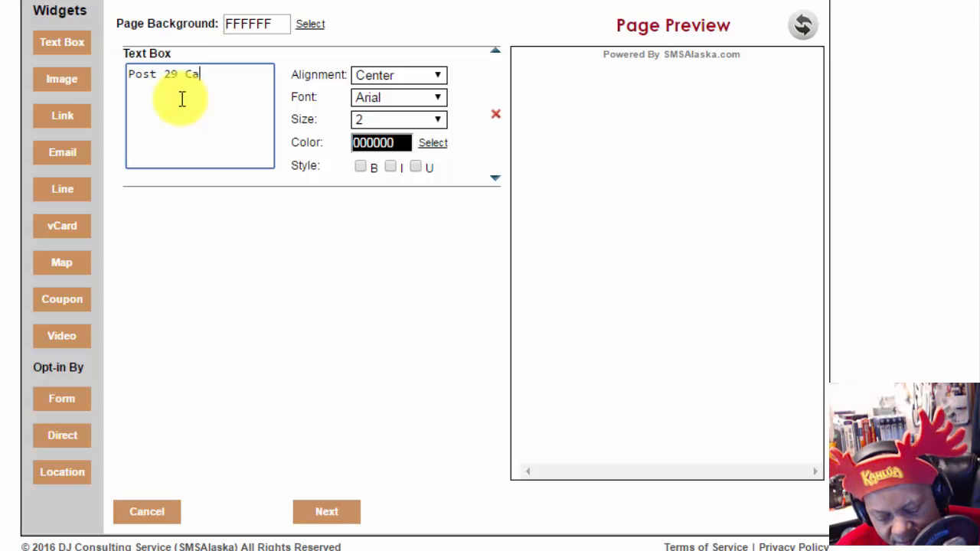
{"action": "type", "text": "tfish"}
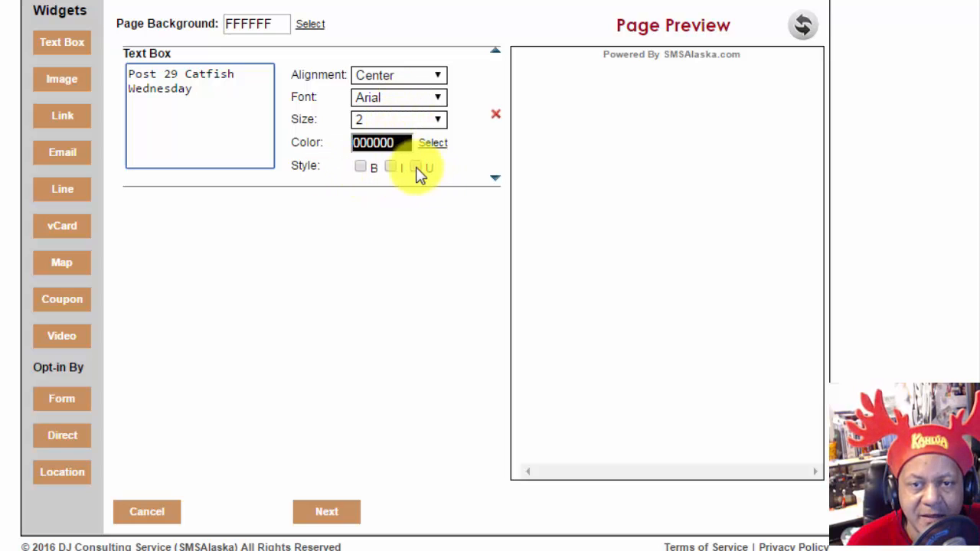
{"action": "left_click", "coordinate": [360, 167]}
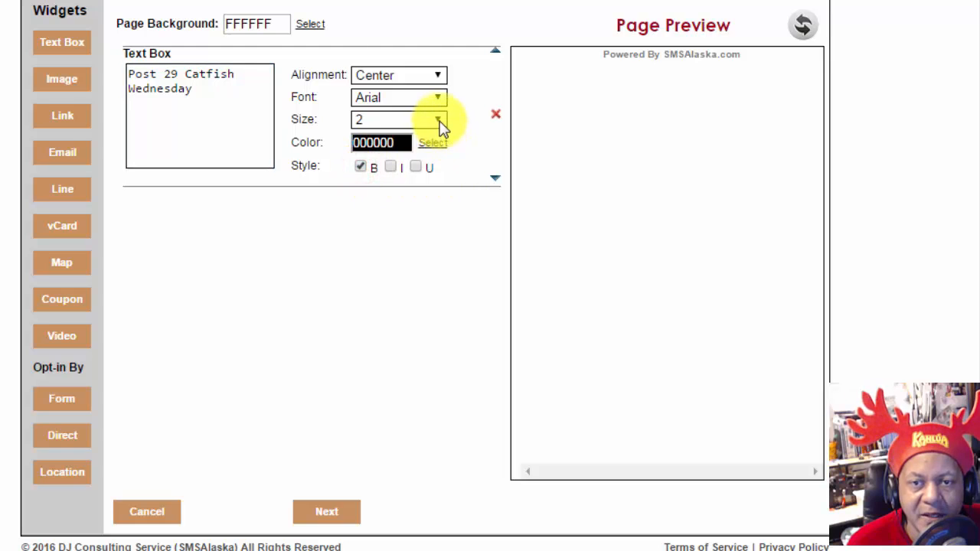
{"action": "left_click", "coordinate": [441, 124]}
{"action": "left_click", "coordinate": [404, 184]}
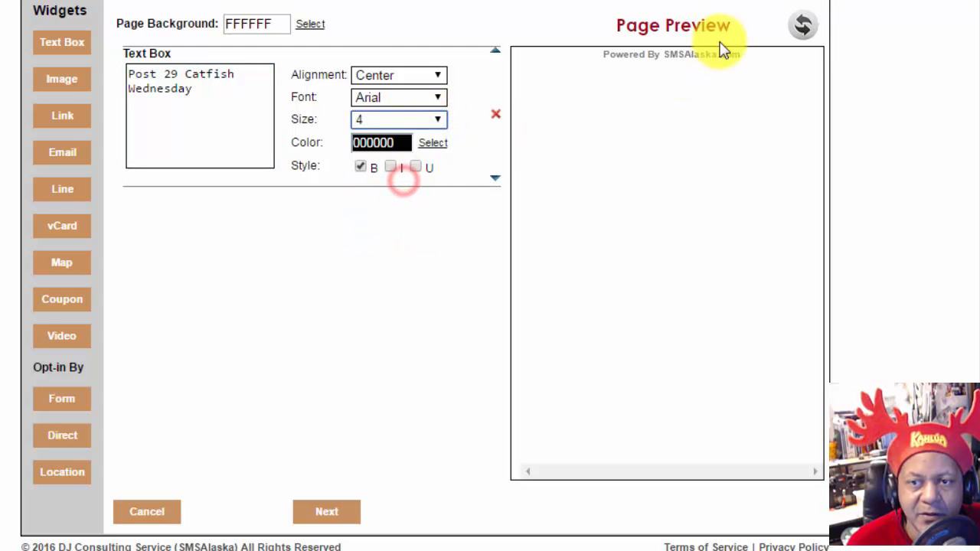
{"action": "left_click", "coordinate": [802, 27]}
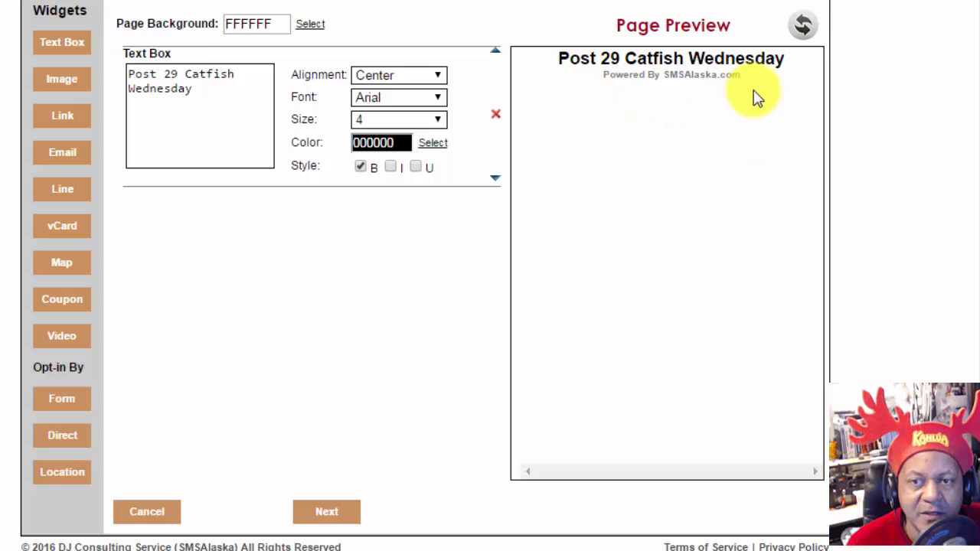
{"action": "left_click", "coordinate": [440, 122]}
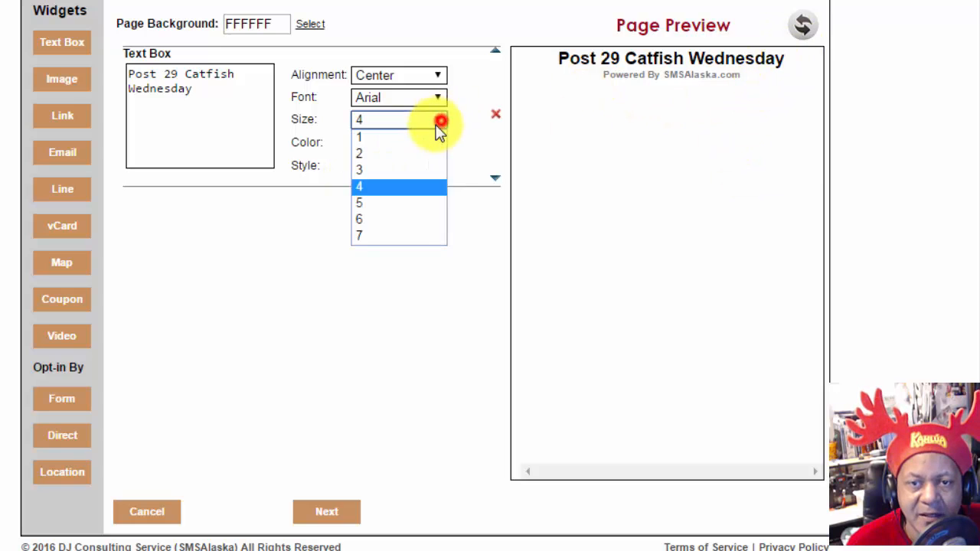
{"action": "left_click", "coordinate": [387, 201]}
{"action": "left_click", "coordinate": [809, 28]}
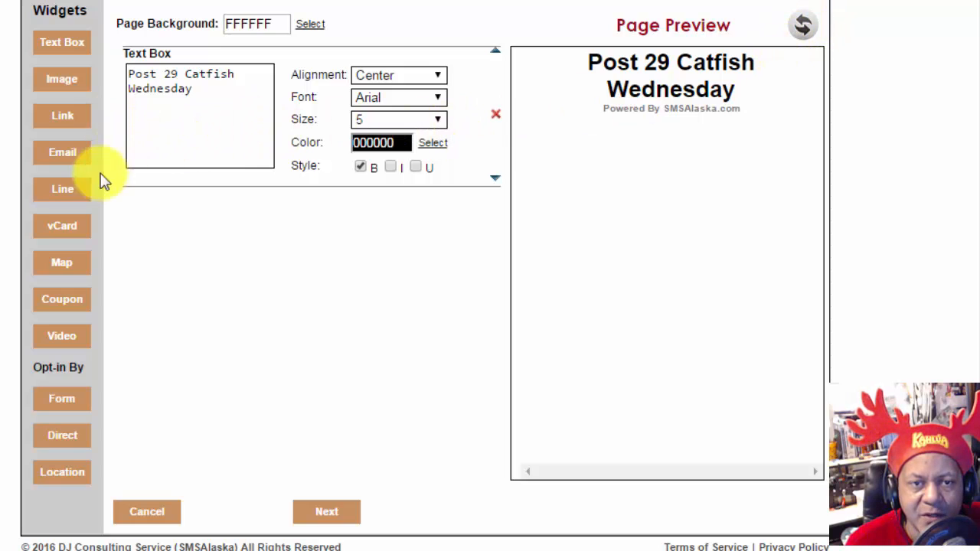
{"action": "left_click", "coordinate": [62, 190]}
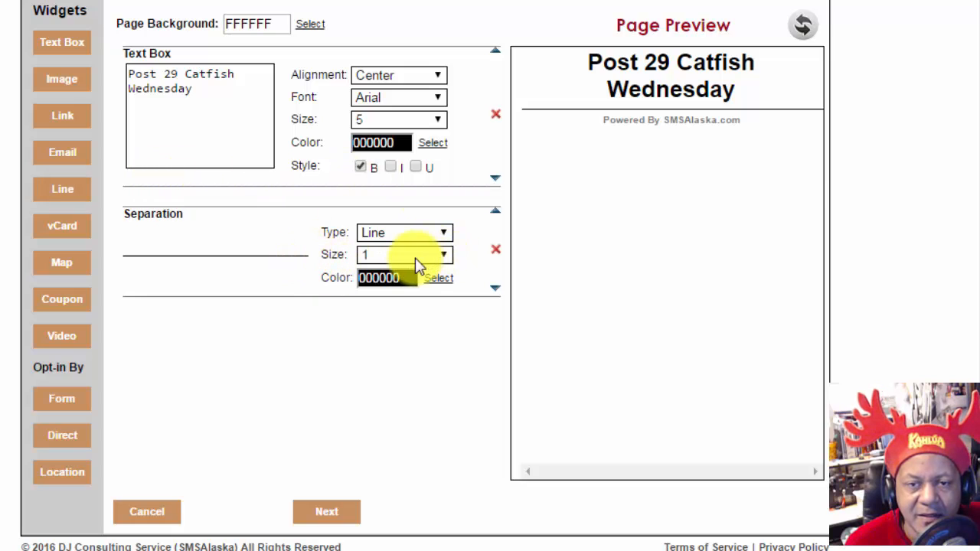
Step: Keep the separator as type Line at size 2, then add an Image block below it
{"action": "left_click", "coordinate": [444, 234]}
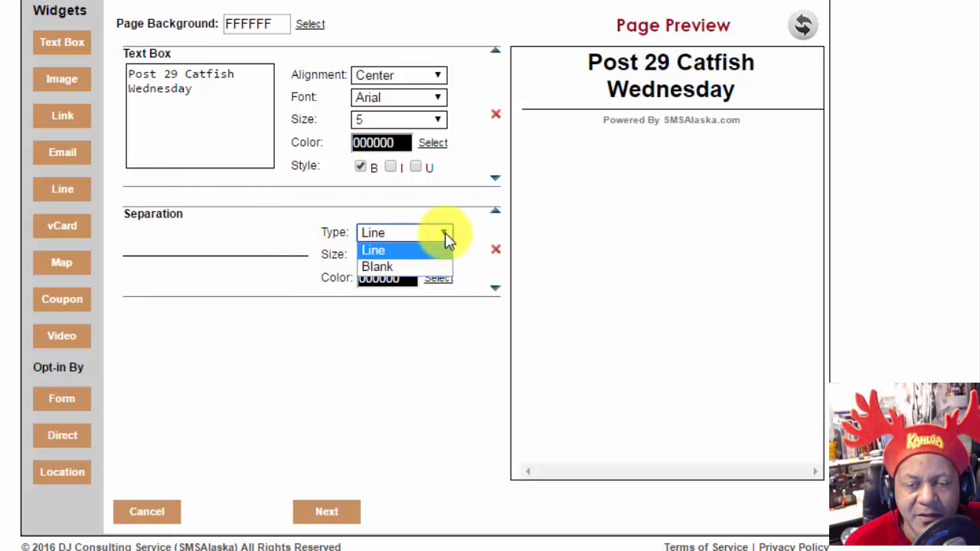
{"action": "left_click", "coordinate": [444, 232]}
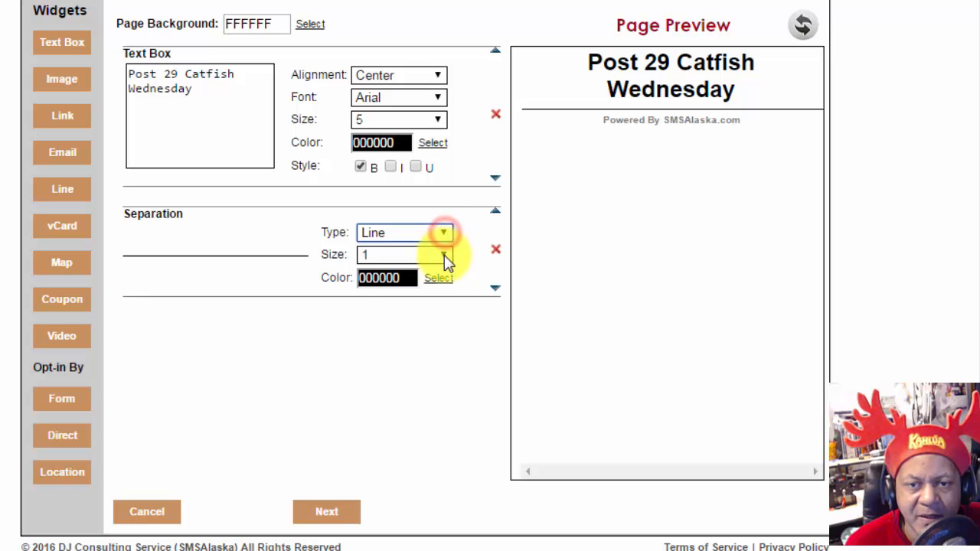
{"action": "left_click", "coordinate": [444, 255]}
{"action": "left_click", "coordinate": [391, 287]}
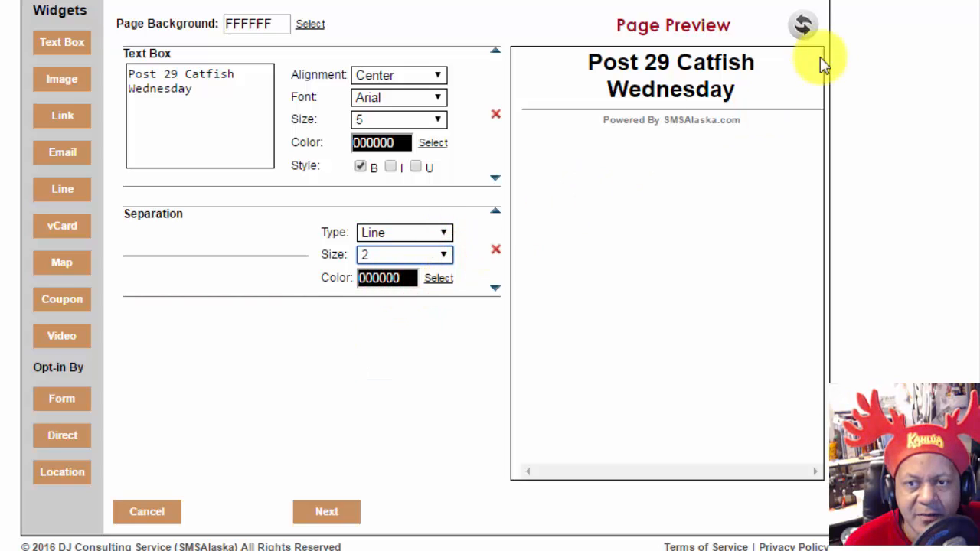
{"action": "left_click", "coordinate": [802, 28]}
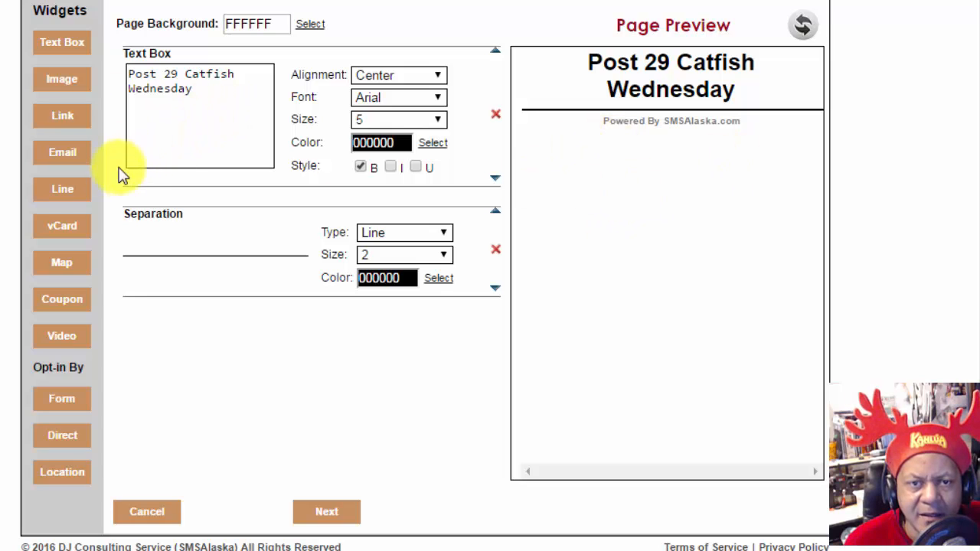
{"action": "left_click", "coordinate": [63, 81]}
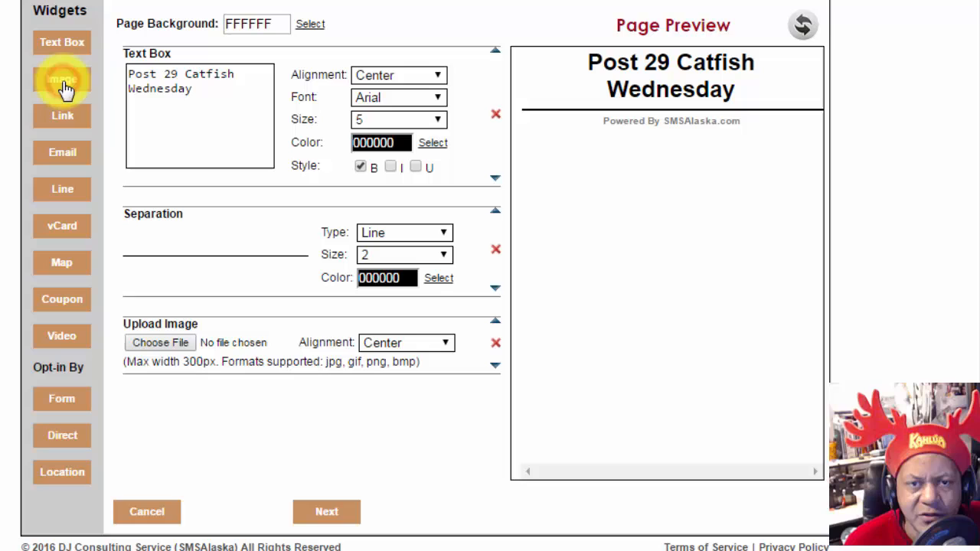
Step: Upload chicken.jpg from Downloads > American Legion Post 29 into the image block
{"action": "left_click", "coordinate": [180, 354]}
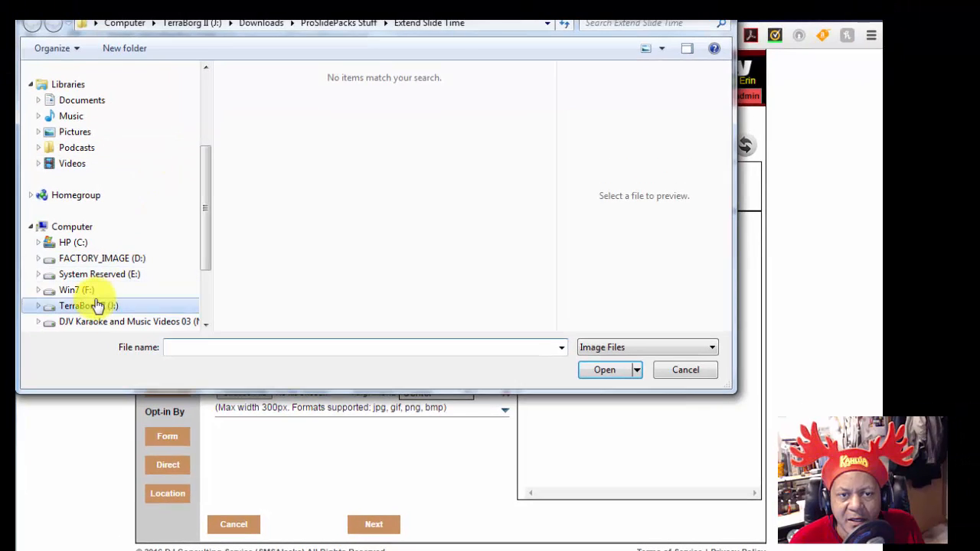
{"action": "left_click", "coordinate": [264, 23]}
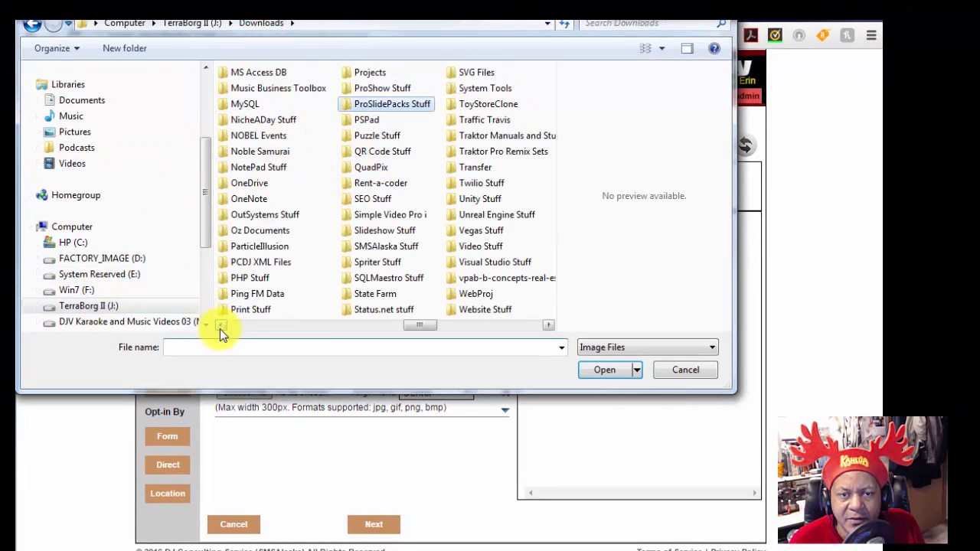
{"action": "left_click", "coordinate": [241, 328]}
{"action": "left_click", "coordinate": [241, 327]}
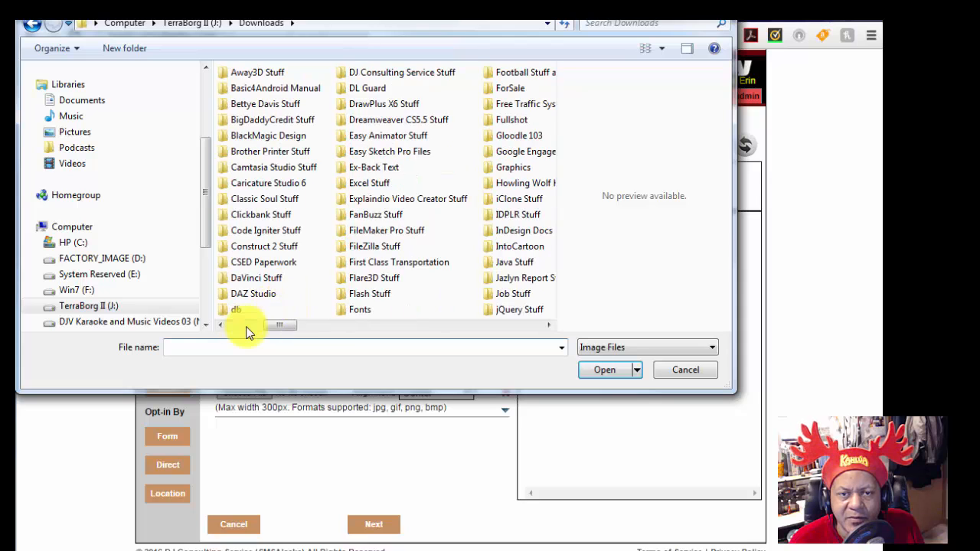
{"action": "left_click", "coordinate": [238, 329]}
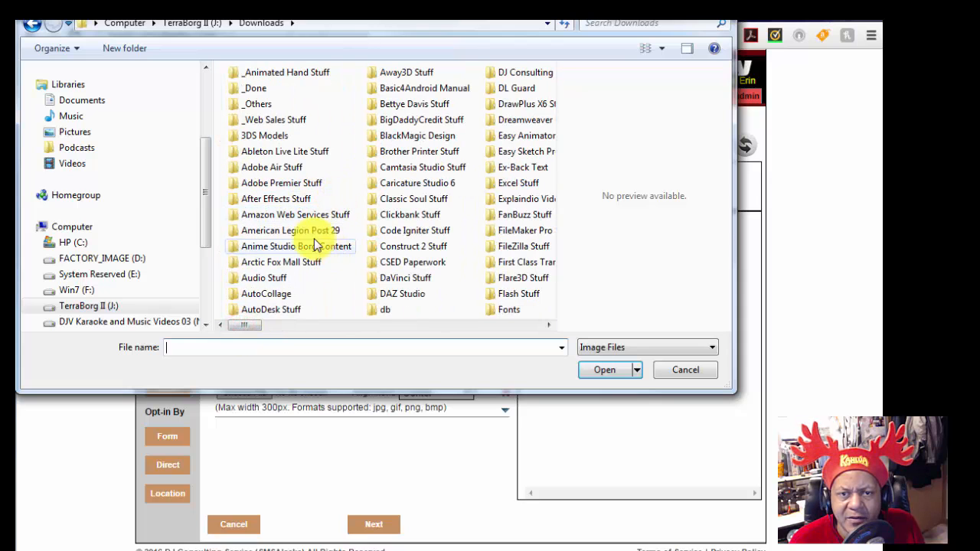
{"action": "double_click", "coordinate": [306, 230]}
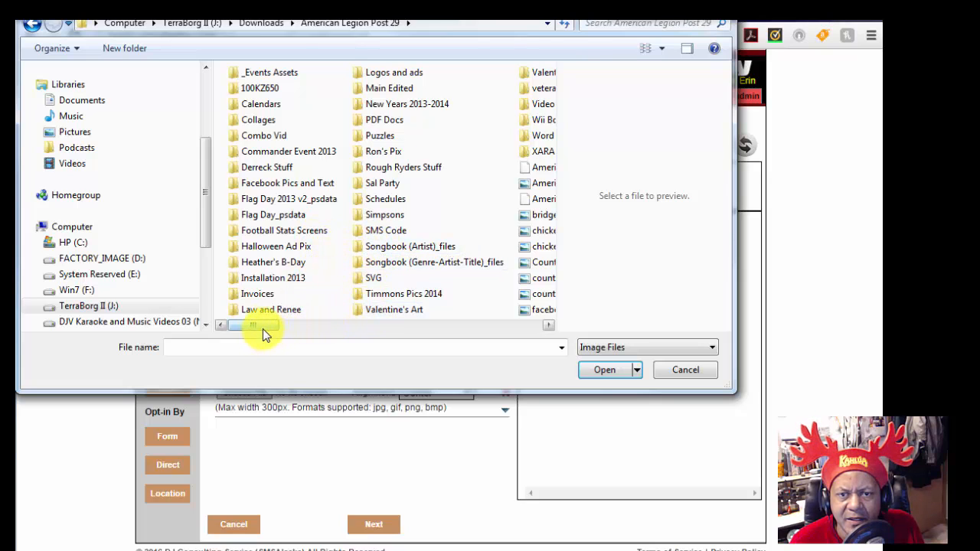
{"action": "left_click", "coordinate": [542, 327]}
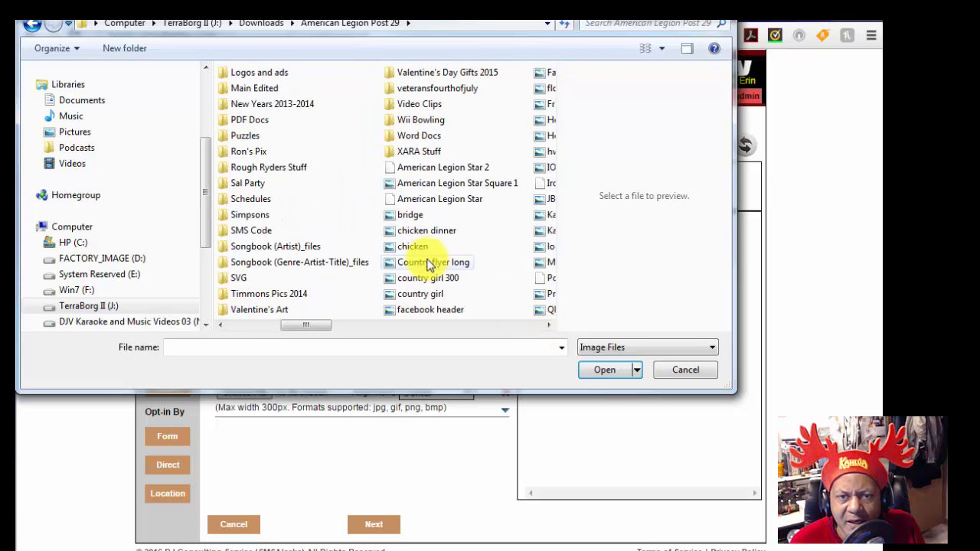
{"action": "left_click", "coordinate": [405, 249]}
{"action": "left_click", "coordinate": [423, 230]}
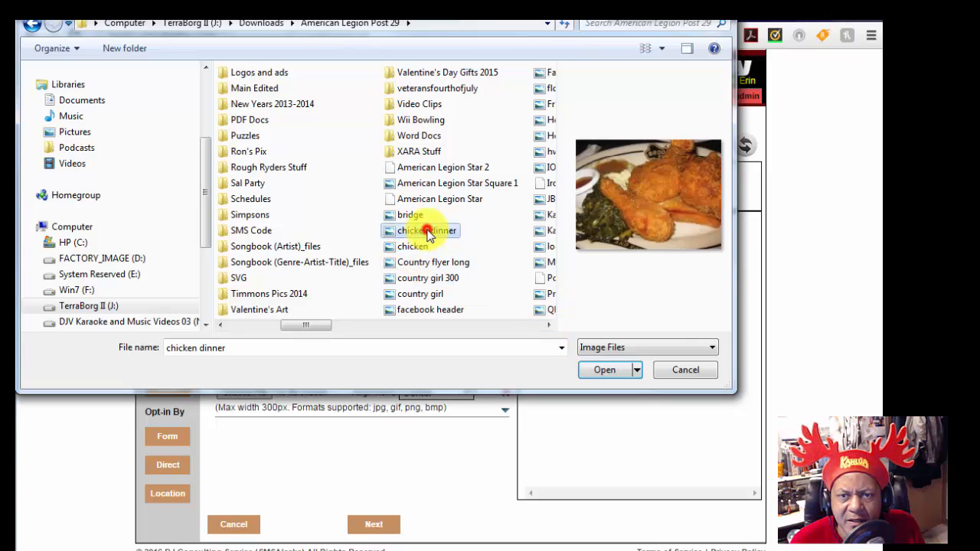
{"action": "left_click", "coordinate": [552, 337]}
{"action": "left_click", "coordinate": [546, 326]}
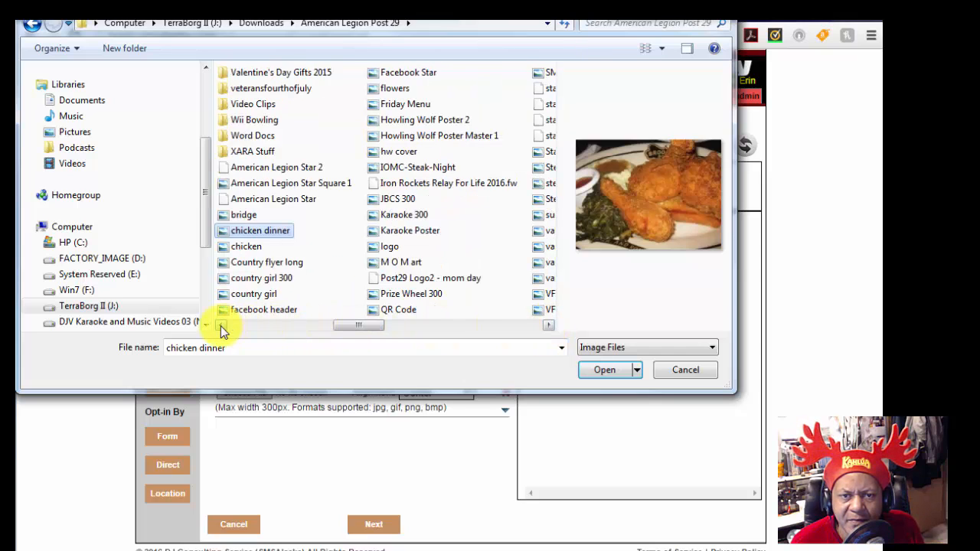
{"action": "left_click", "coordinate": [246, 247]}
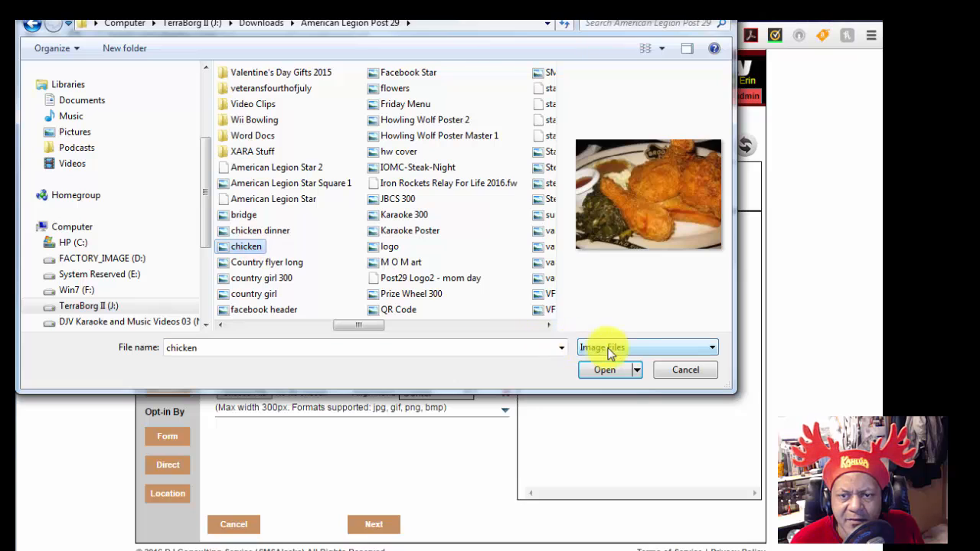
{"action": "left_click", "coordinate": [613, 373]}
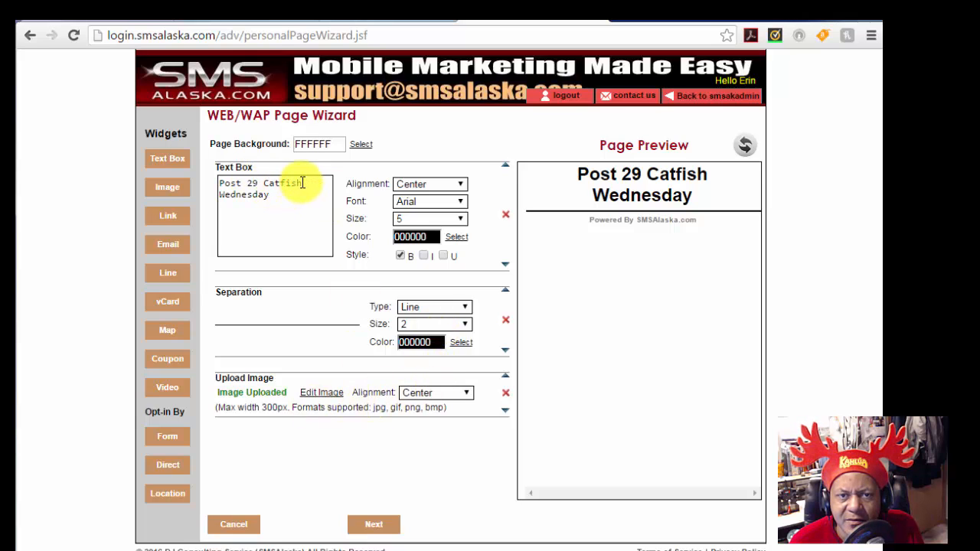
Step: Replace 'Catfish' with 'Chicken' in the heading and refresh the page preview
{"action": "left_click_drag", "start_coordinate": [302, 182], "coordinate": [265, 184]}
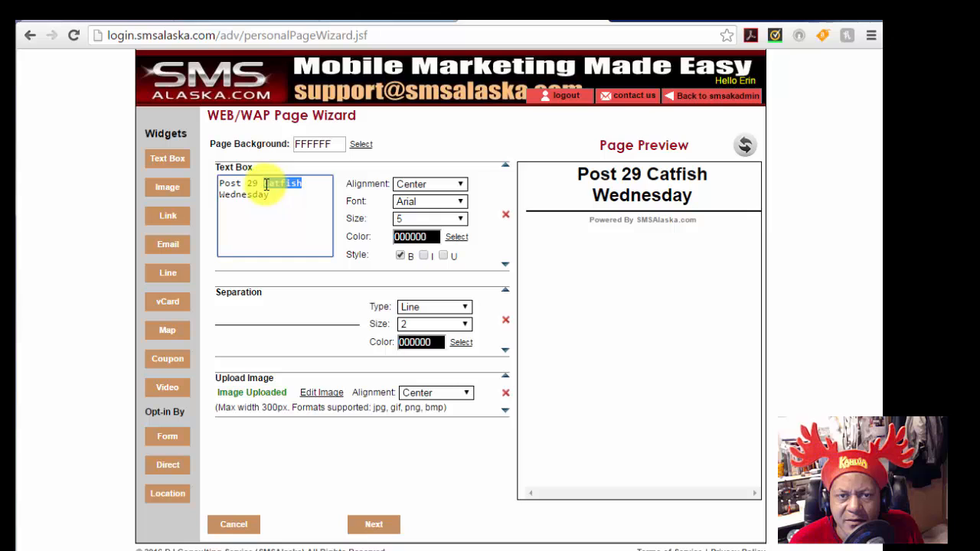
{"action": "type", "text": "C"}
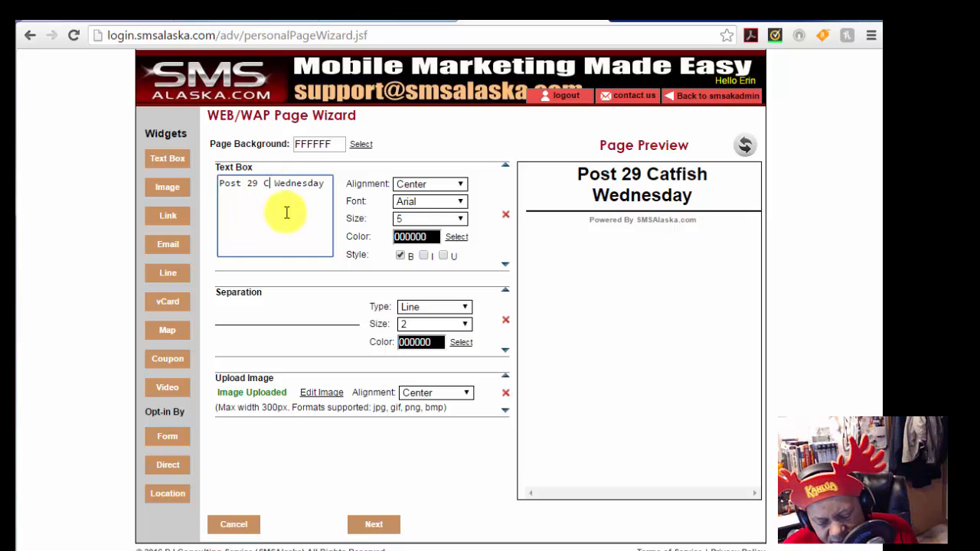
{"action": "type", "text": "hick"}
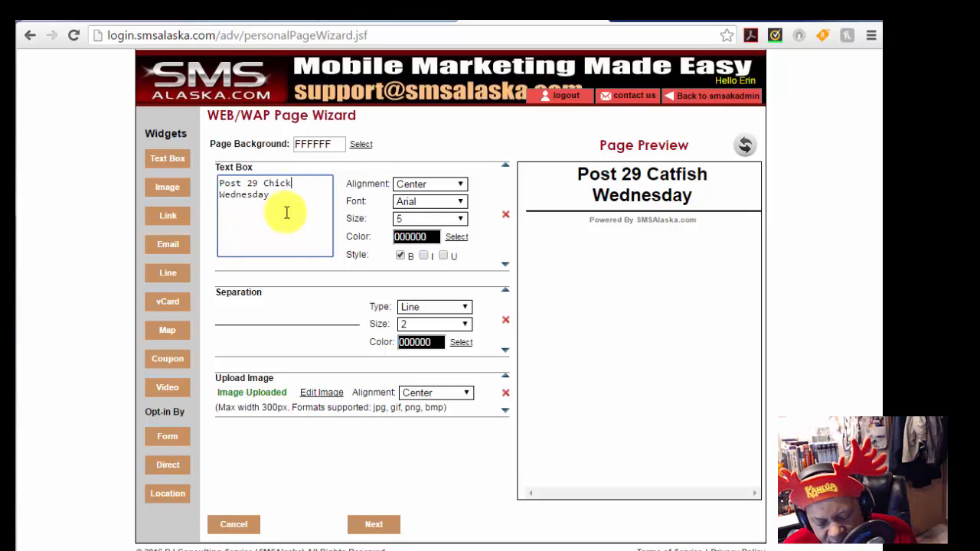
{"action": "type", "text": "en"}
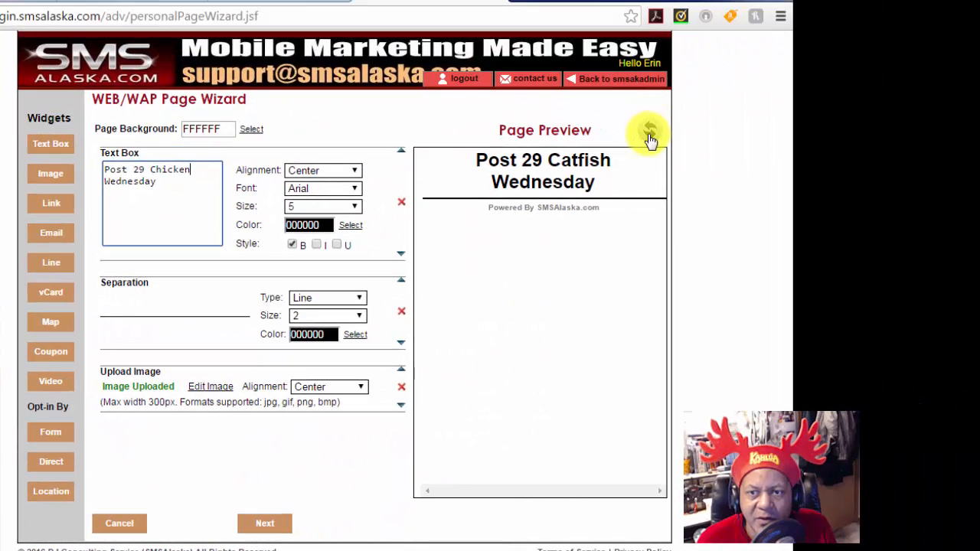
{"action": "left_click", "coordinate": [649, 137]}
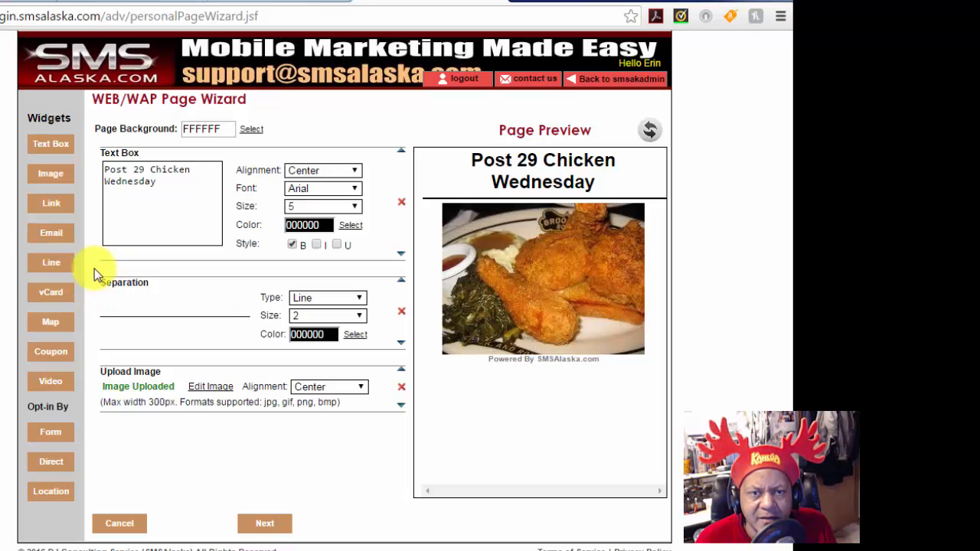
Step: Insert a Blank-type size-2 separator after the chicken photo, followed by a new empty text box
{"action": "left_click", "coordinate": [51, 264]}
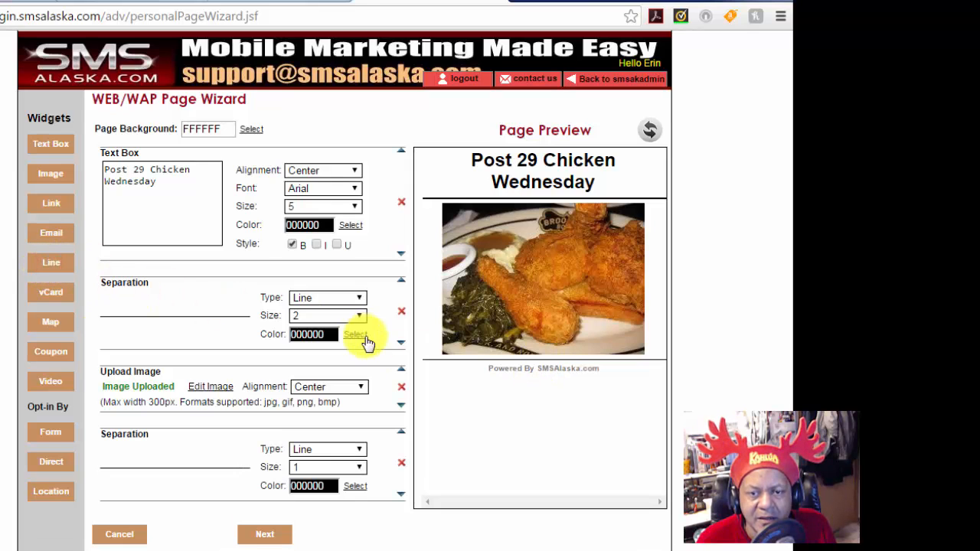
{"action": "left_click", "coordinate": [358, 450]}
{"action": "left_click", "coordinate": [342, 477]}
{"action": "left_click", "coordinate": [360, 467]}
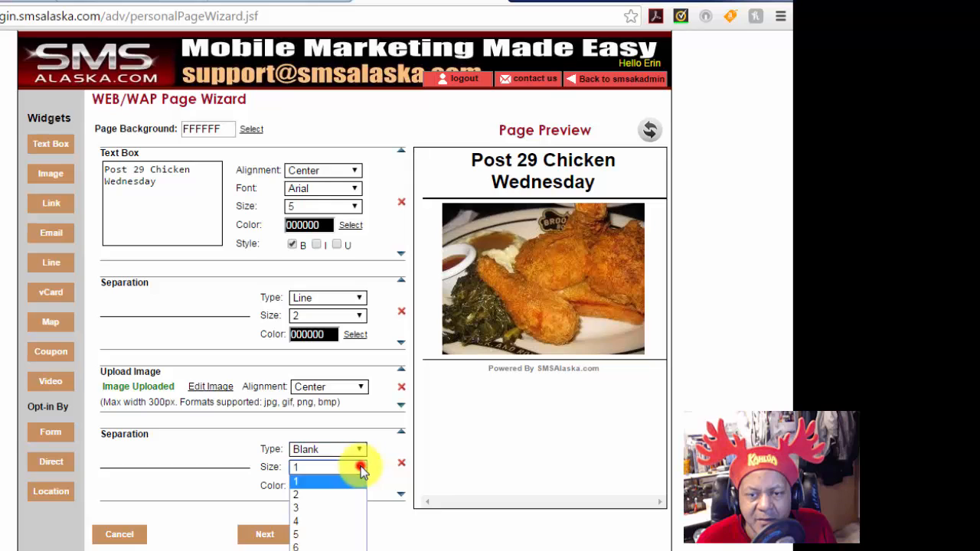
{"action": "left_click", "coordinate": [325, 492]}
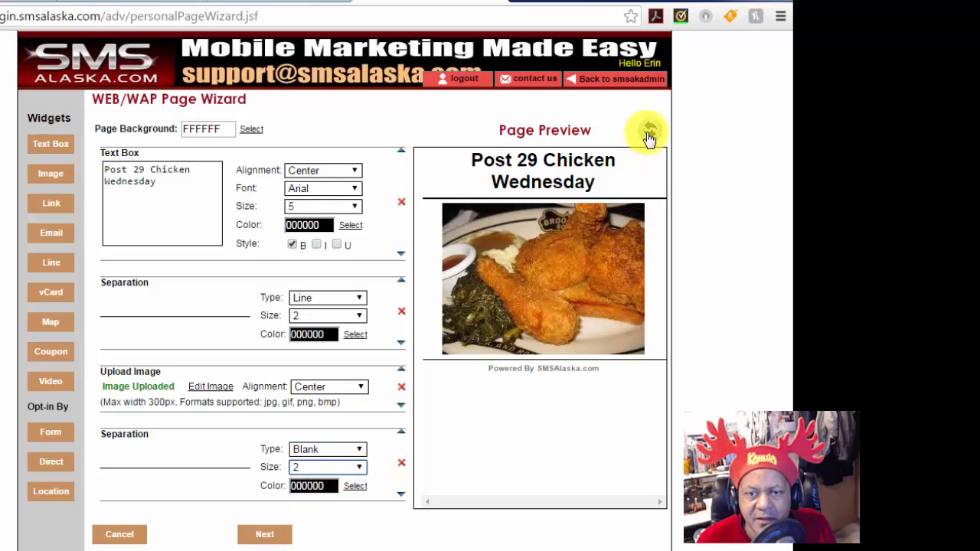
{"action": "left_click", "coordinate": [48, 146]}
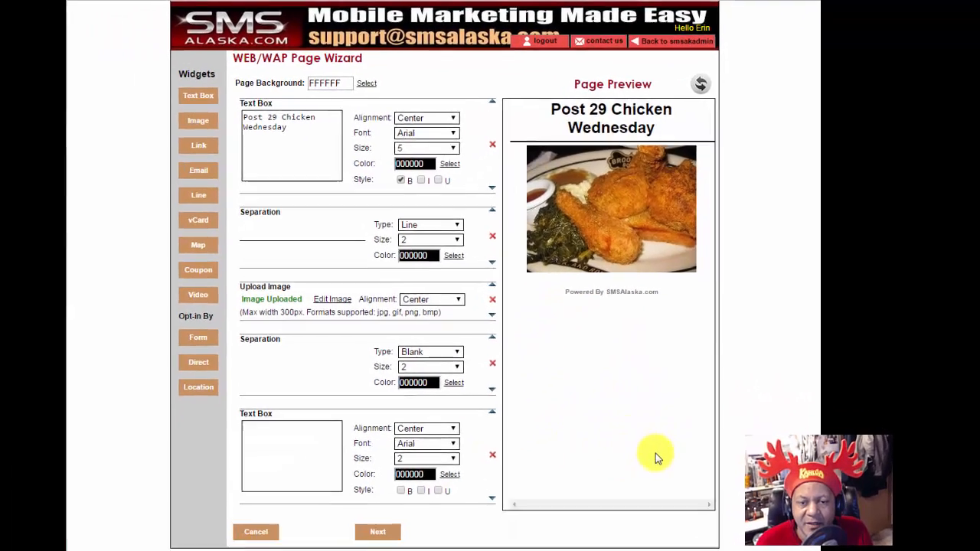
Step: Enter the menu 'Hot Wings $10.00, Cornish Game Hens $12.00' at size 4, left-aligned
{"action": "left_click", "coordinate": [313, 445]}
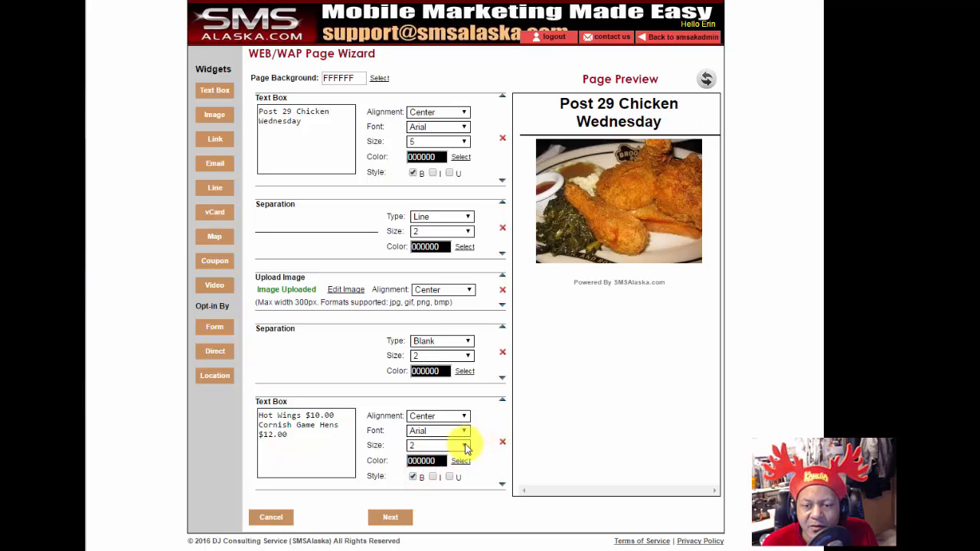
{"action": "left_click", "coordinate": [463, 444]}
{"action": "left_click", "coordinate": [433, 492]}
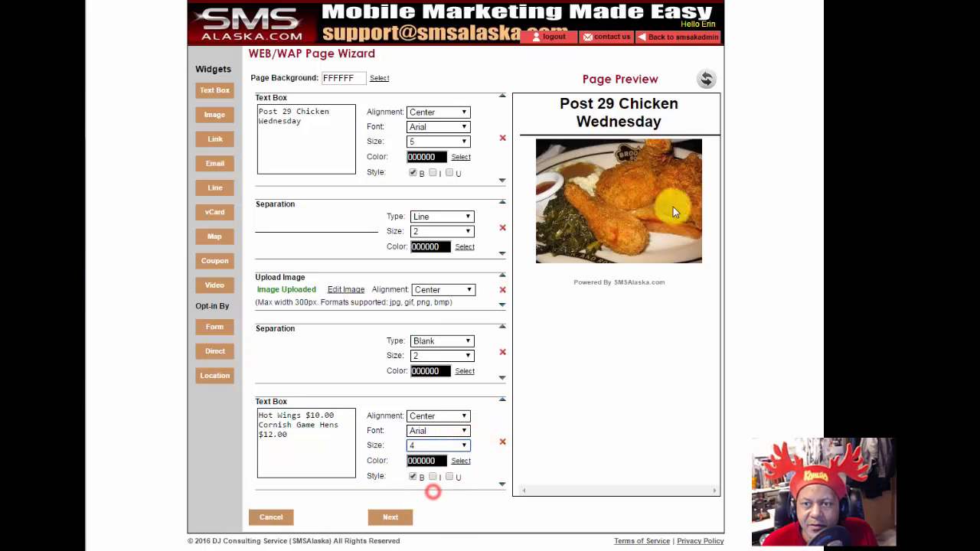
{"action": "left_click", "coordinate": [706, 79]}
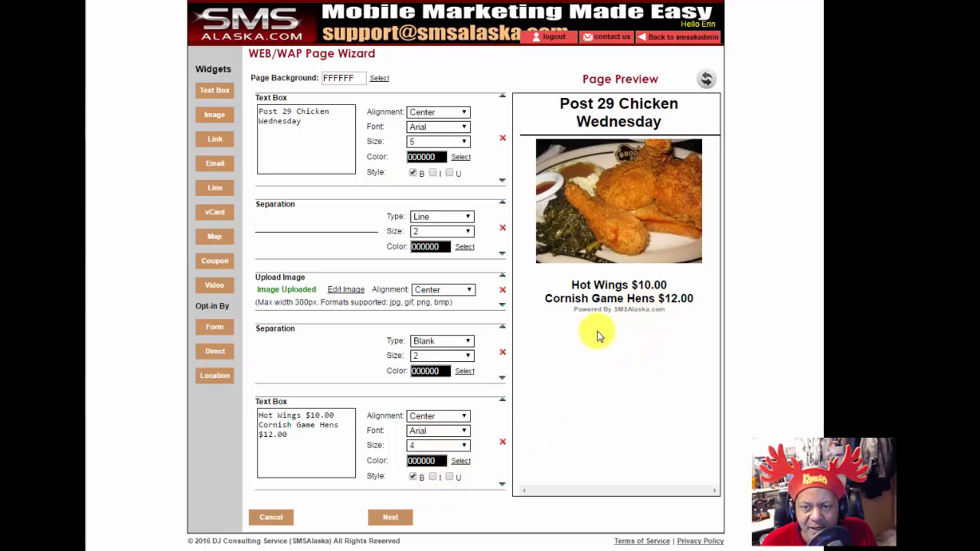
{"action": "left_click", "coordinate": [466, 420]}
{"action": "left_click", "coordinate": [424, 429]}
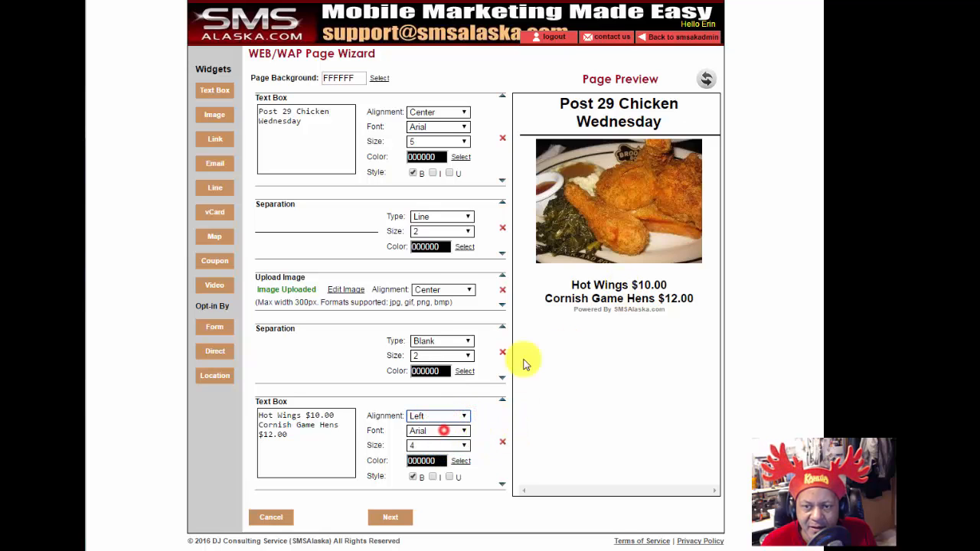
{"action": "left_click", "coordinate": [704, 78]}
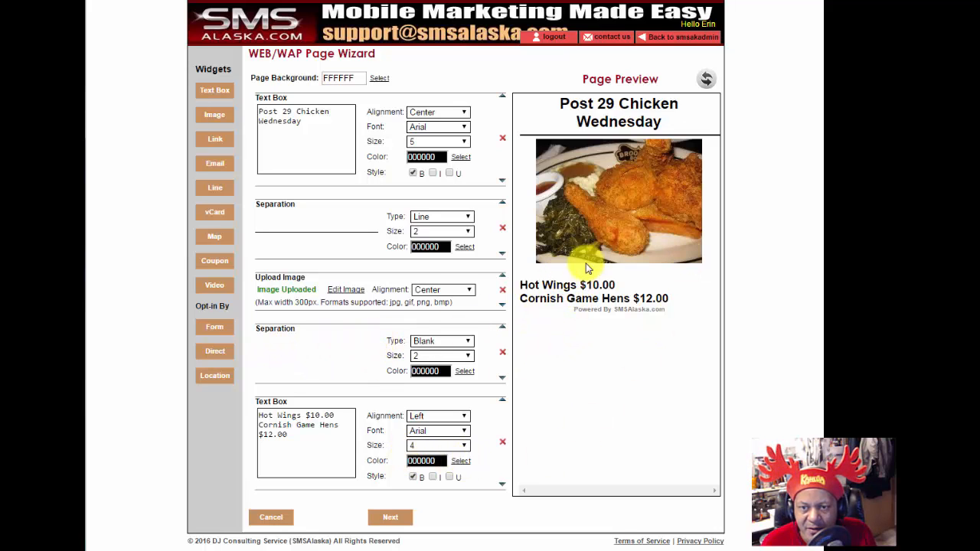
Step: Shrink the blank spacer above the menu to size 1
{"action": "left_click", "coordinate": [469, 355]}
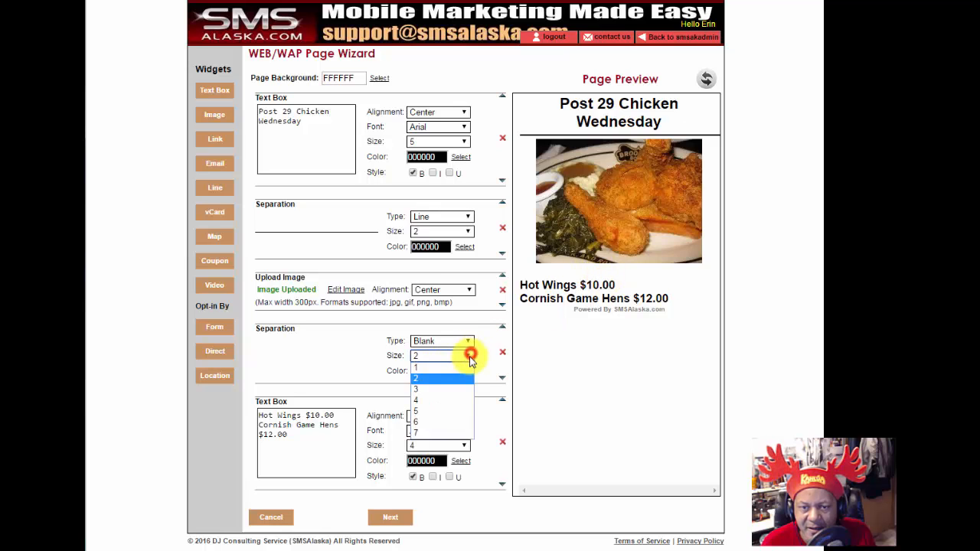
{"action": "left_click", "coordinate": [427, 367]}
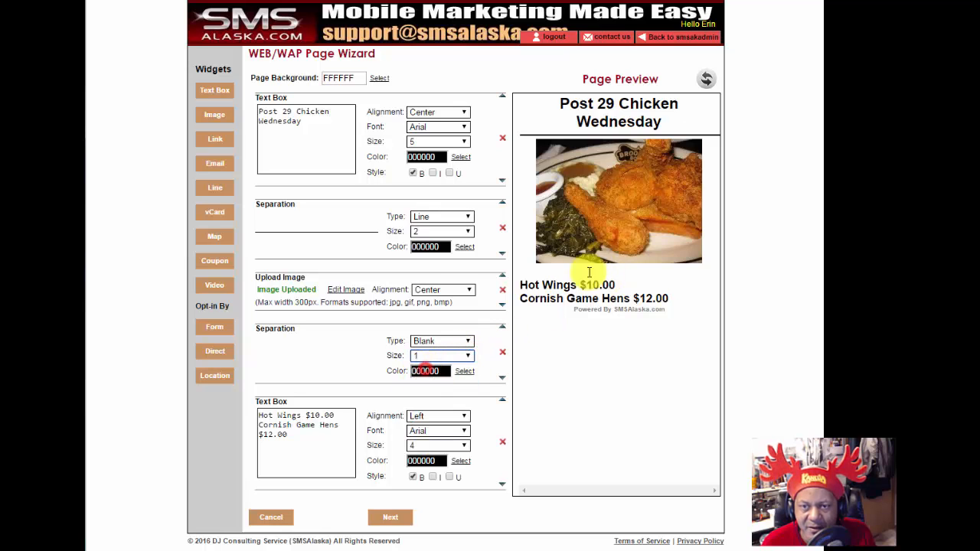
{"action": "left_click", "coordinate": [706, 79]}
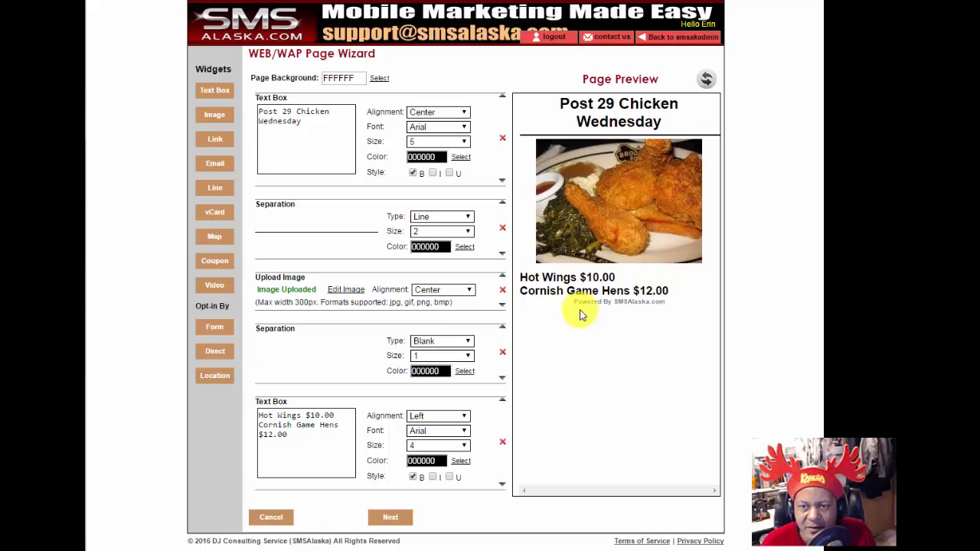
Step: Add a size-2 divider line under the menu prices
{"action": "left_click", "coordinate": [211, 191]}
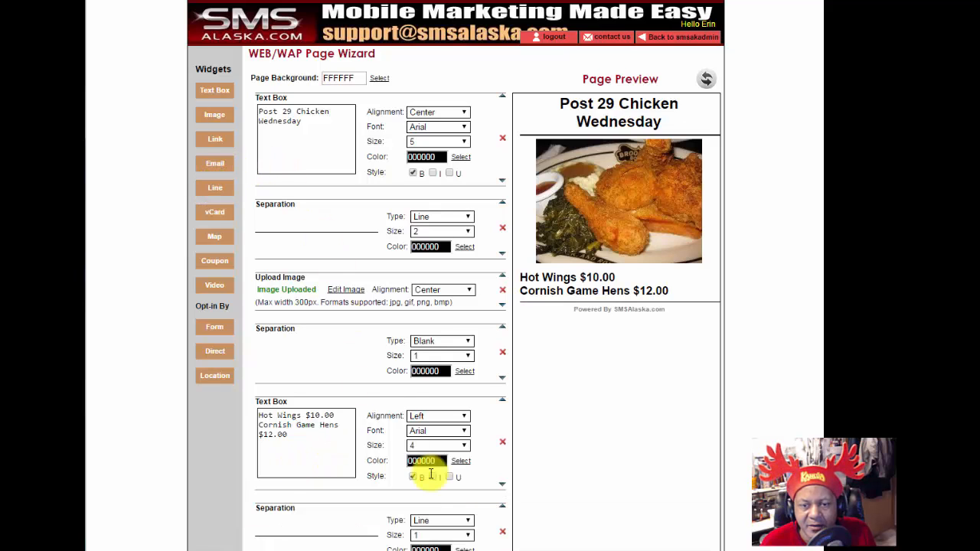
{"action": "left_click", "coordinate": [447, 535]}
{"action": "left_click", "coordinate": [439, 550]}
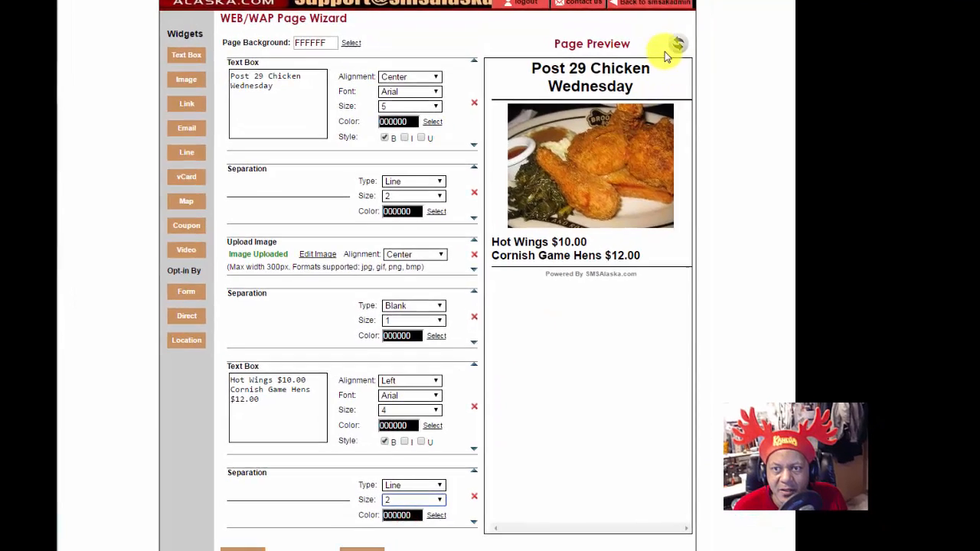
{"action": "left_click", "coordinate": [705, 78]}
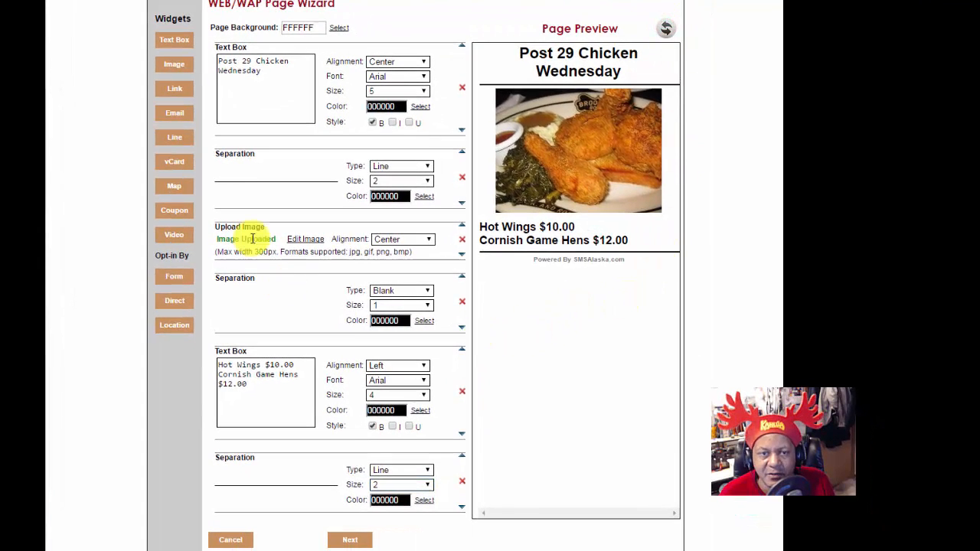
Step: Add a 'Friday Steak Night' heading in bold Palatino at size 5
{"action": "left_click", "coordinate": [179, 47]}
{"action": "scroll", "coordinate": [350, 372], "scroll_direction": "down", "scroll_amount": 3}
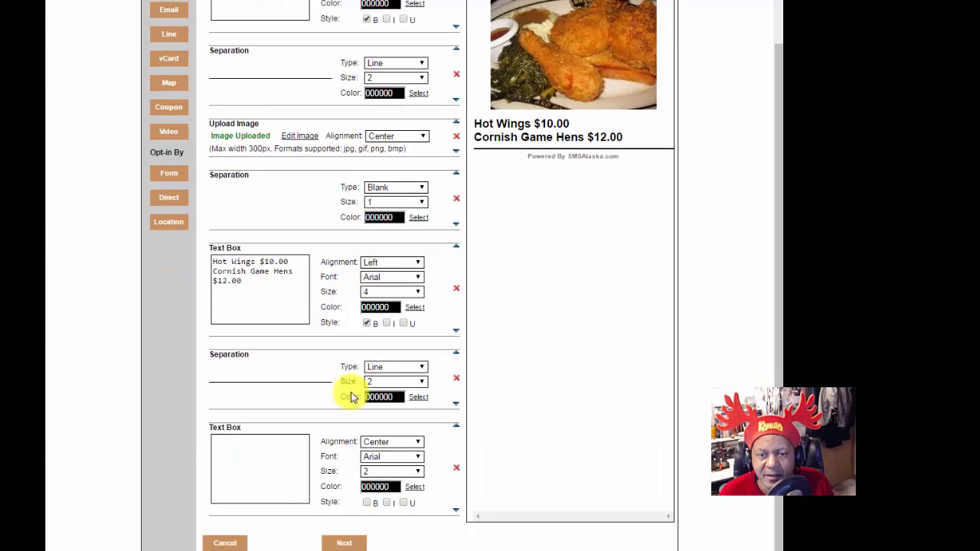
{"action": "left_click", "coordinate": [231, 471]}
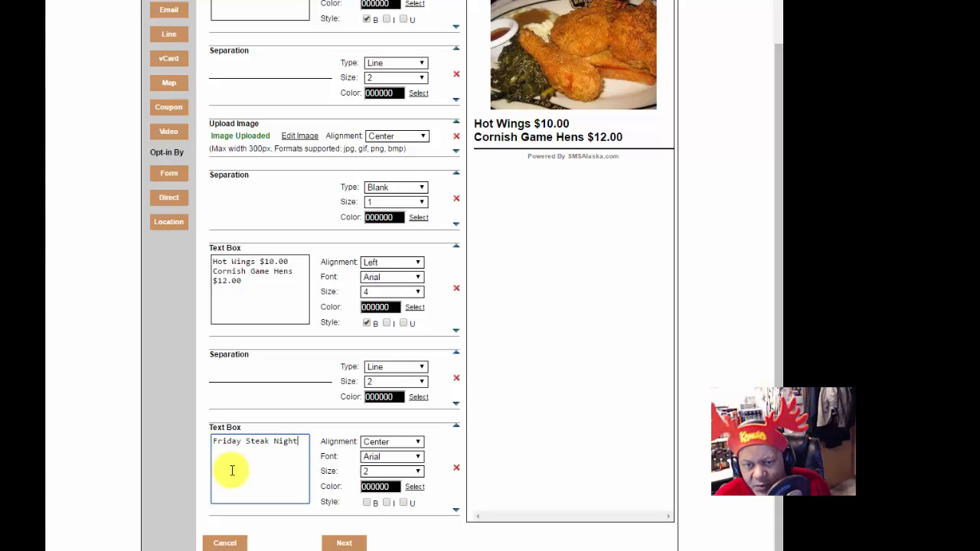
{"action": "left_click", "coordinate": [415, 457]}
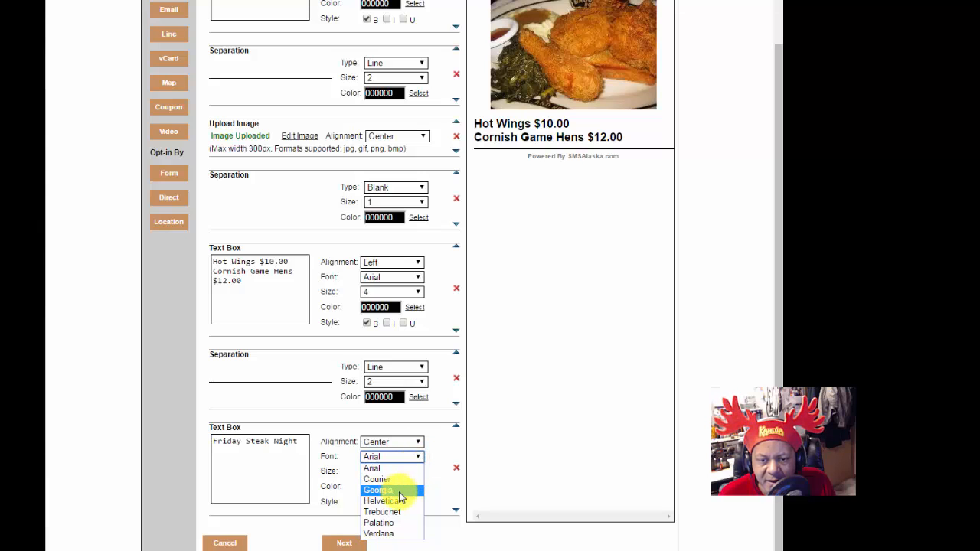
{"action": "left_click", "coordinate": [387, 522]}
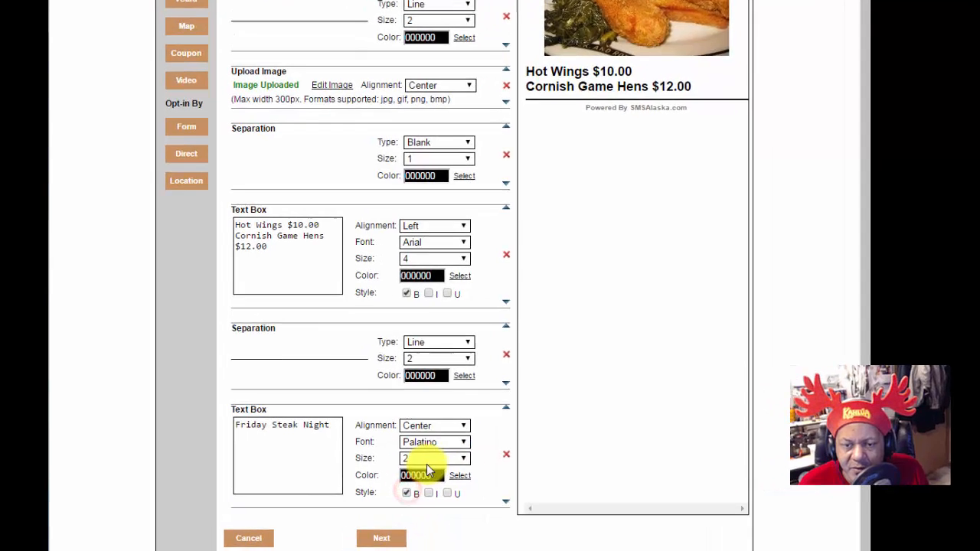
{"action": "left_click", "coordinate": [392, 471]}
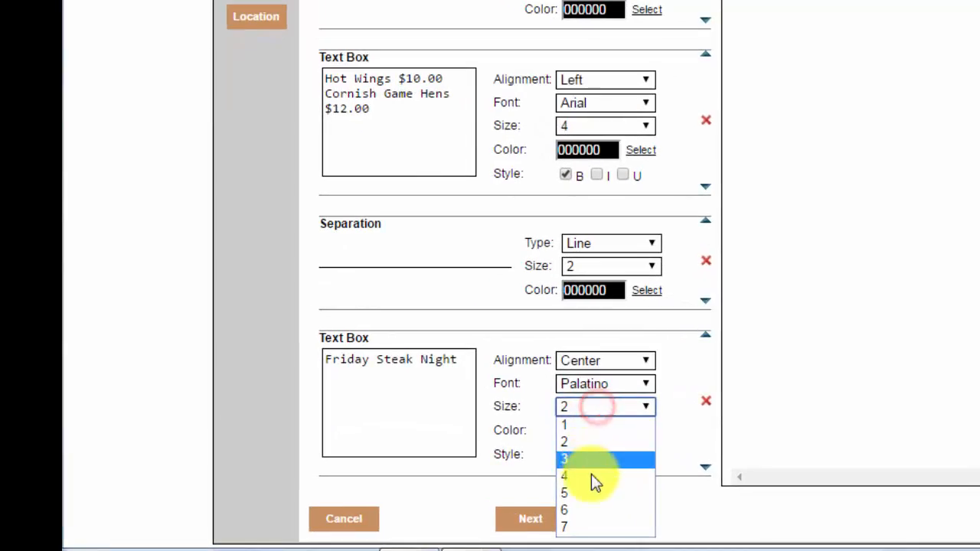
{"action": "left_click", "coordinate": [599, 495]}
{"action": "scroll", "coordinate": [788, 115], "scroll_direction": "up", "scroll_amount": 3}
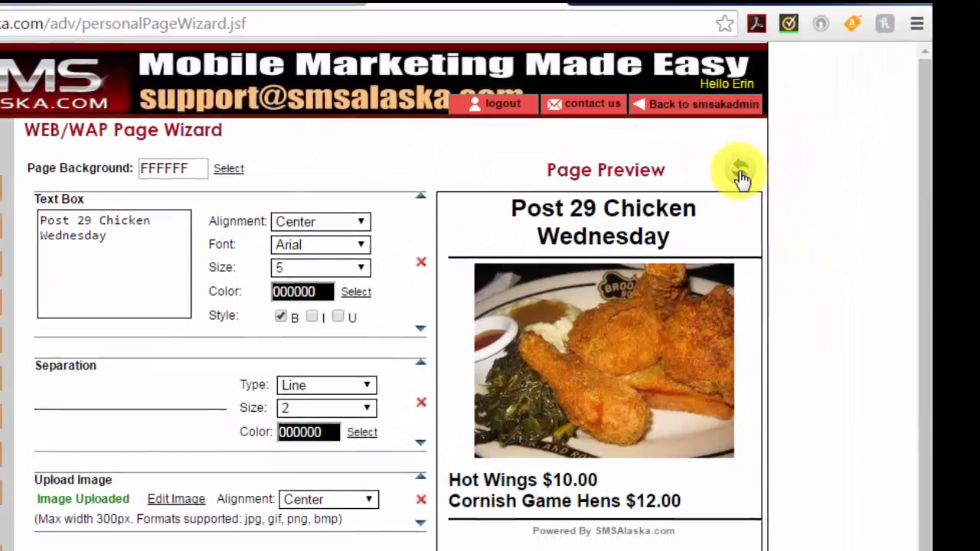
{"action": "left_click", "coordinate": [740, 173]}
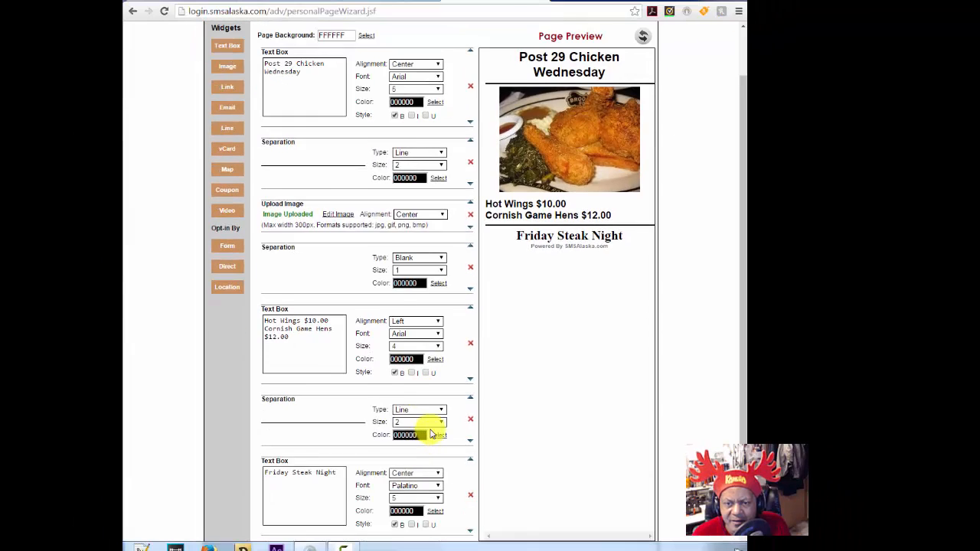
{"action": "scroll", "coordinate": [429, 459], "scroll_direction": "down", "scroll_amount": 1}
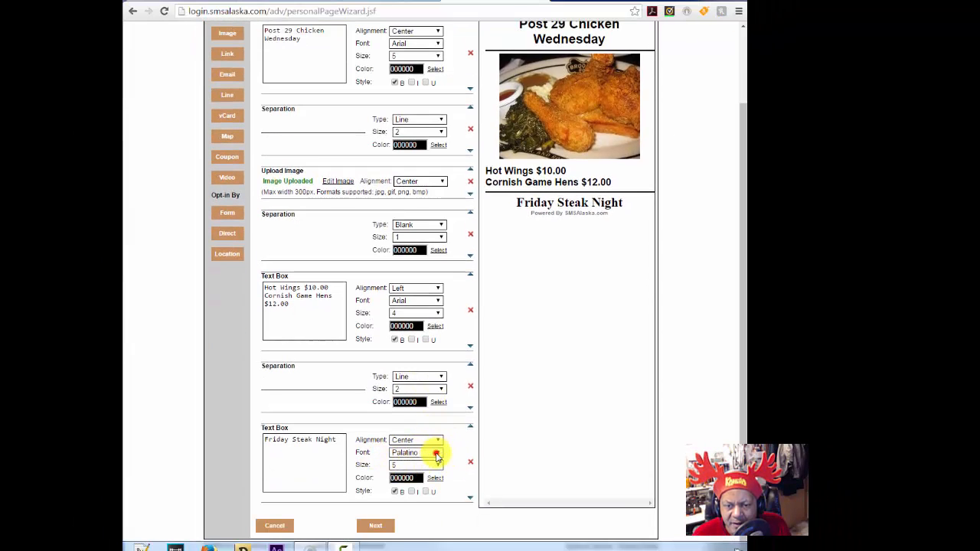
Step: Switch the heading font to Georgia and respell it 'Friday Steak Nite'
{"action": "left_click", "coordinate": [436, 455]}
{"action": "left_click", "coordinate": [426, 479]}
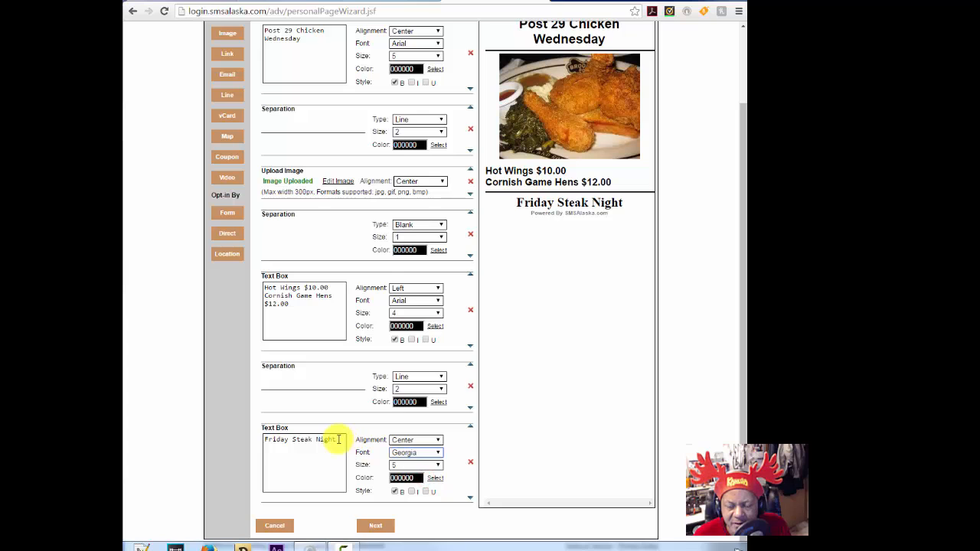
{"action": "left_click_drag", "start_coordinate": [337, 439], "coordinate": [319, 441]}
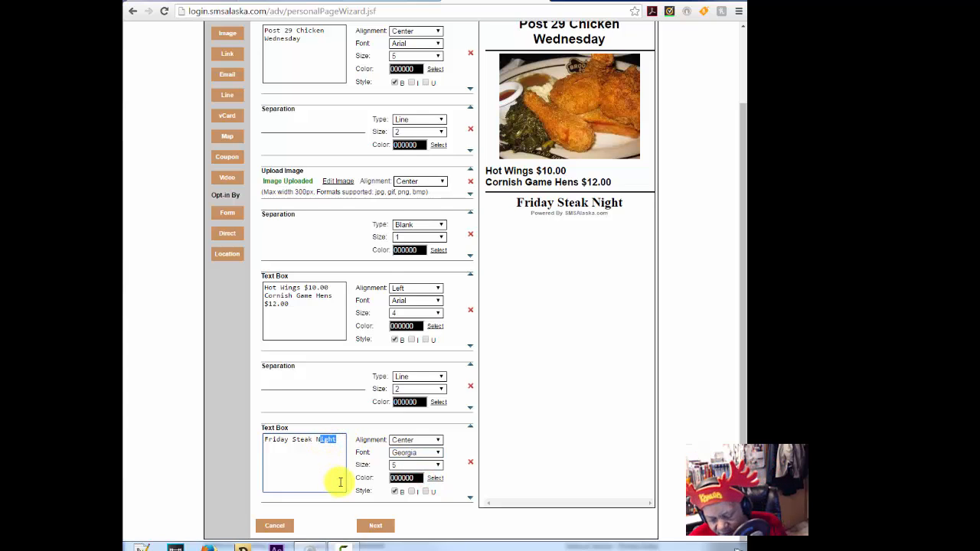
{"action": "type", "text": "ite"}
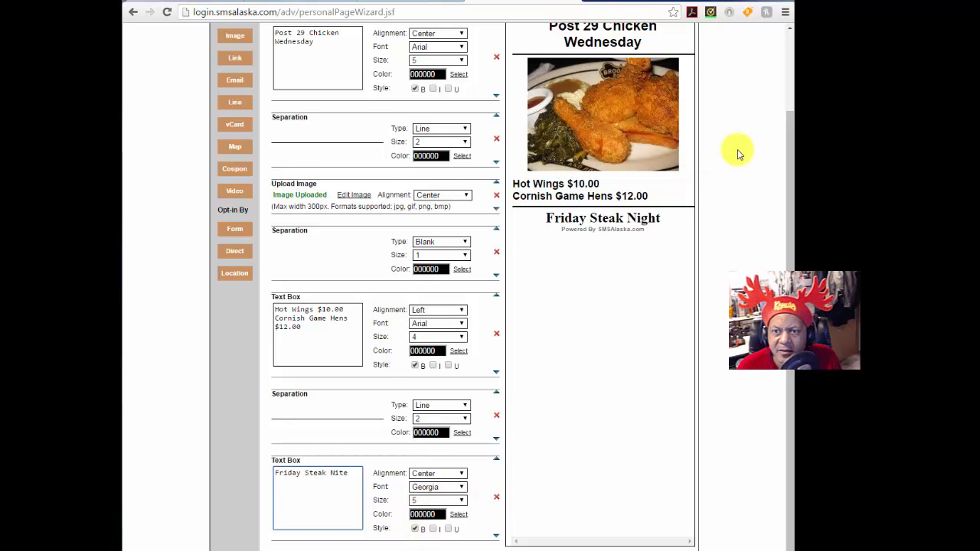
{"action": "scroll", "coordinate": [738, 153], "scroll_direction": "up", "scroll_amount": 2}
{"action": "left_click", "coordinate": [681, 97]}
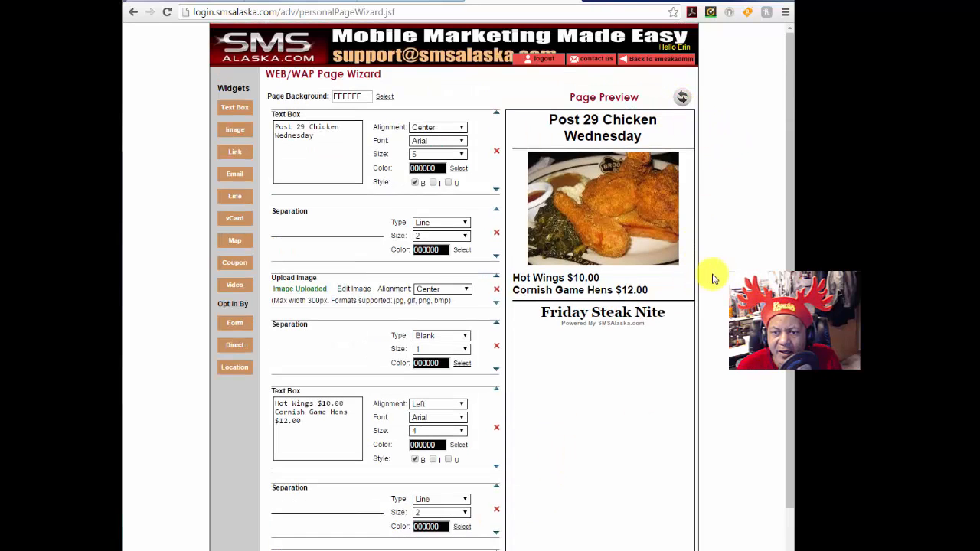
{"action": "scroll", "coordinate": [547, 405], "scroll_direction": "down", "scroll_amount": 1}
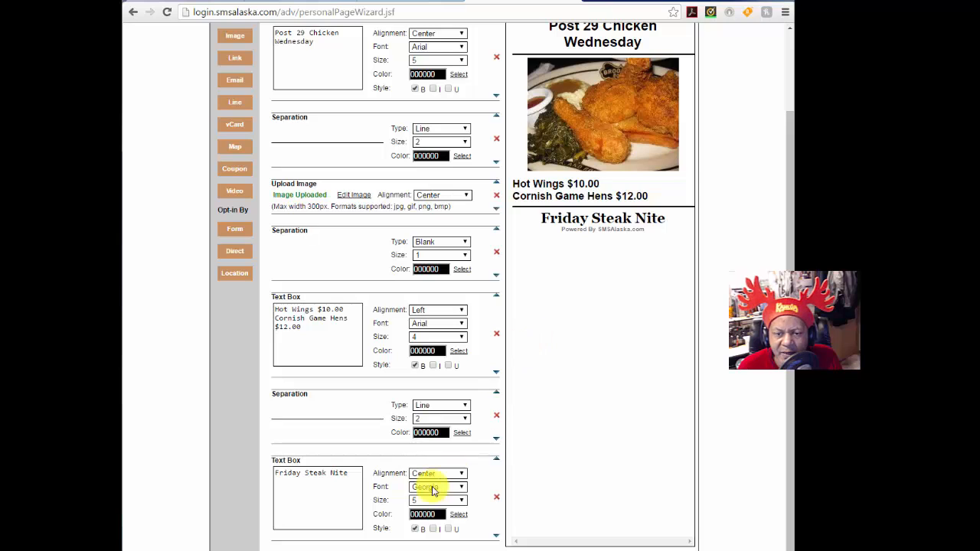
Step: Enlarge the 'Friday Steak Nite' heading to size 6 and check the preview
{"action": "left_click", "coordinate": [448, 501]}
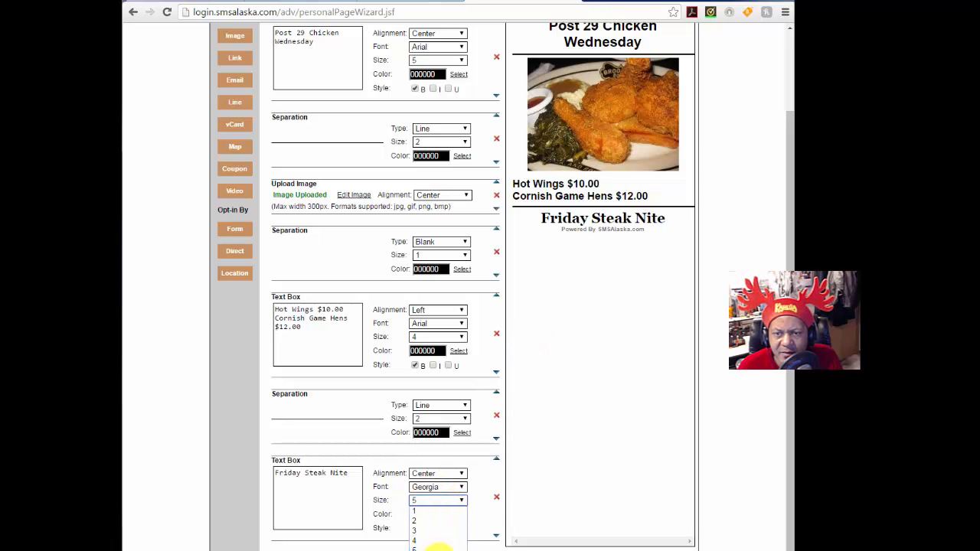
{"action": "left_click", "coordinate": [438, 547]}
{"action": "scroll", "coordinate": [579, 355], "scroll_direction": "up", "scroll_amount": 1}
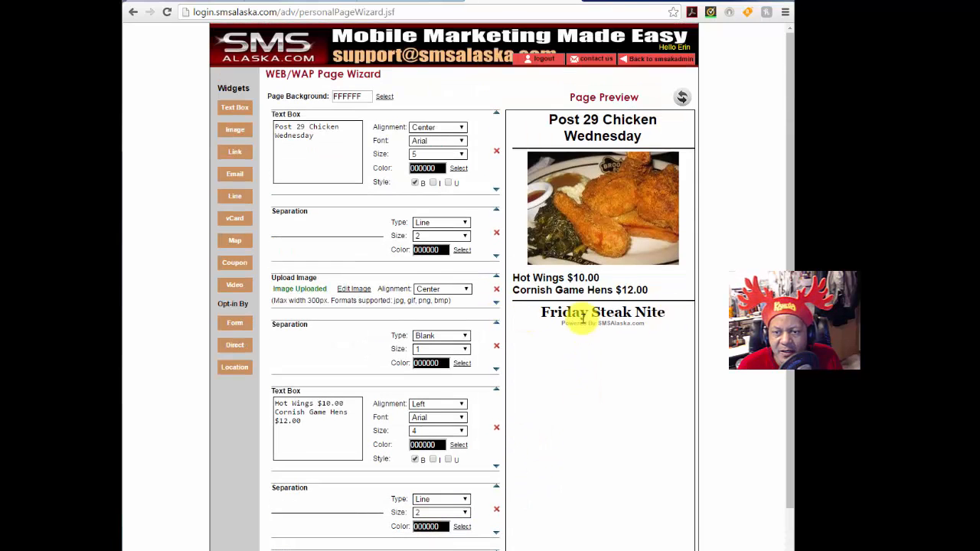
{"action": "left_click", "coordinate": [681, 97]}
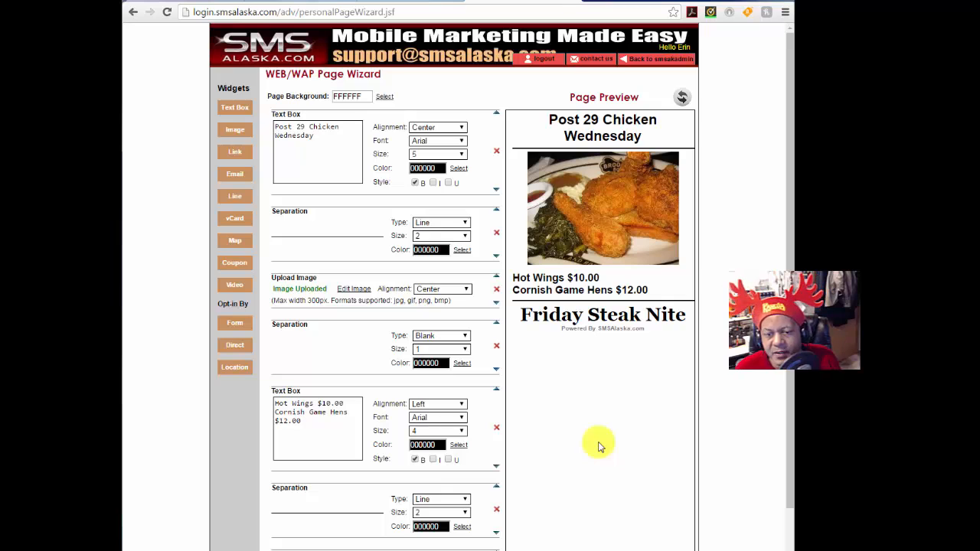
{"action": "scroll", "coordinate": [281, 428], "scroll_direction": "down", "scroll_amount": 1}
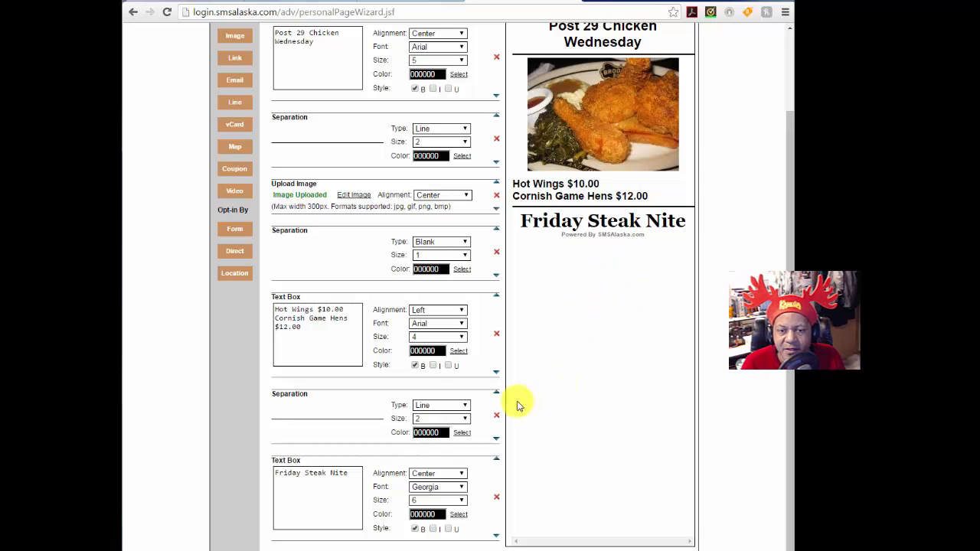
{"action": "scroll", "coordinate": [345, 367], "scroll_direction": "up", "scroll_amount": 1}
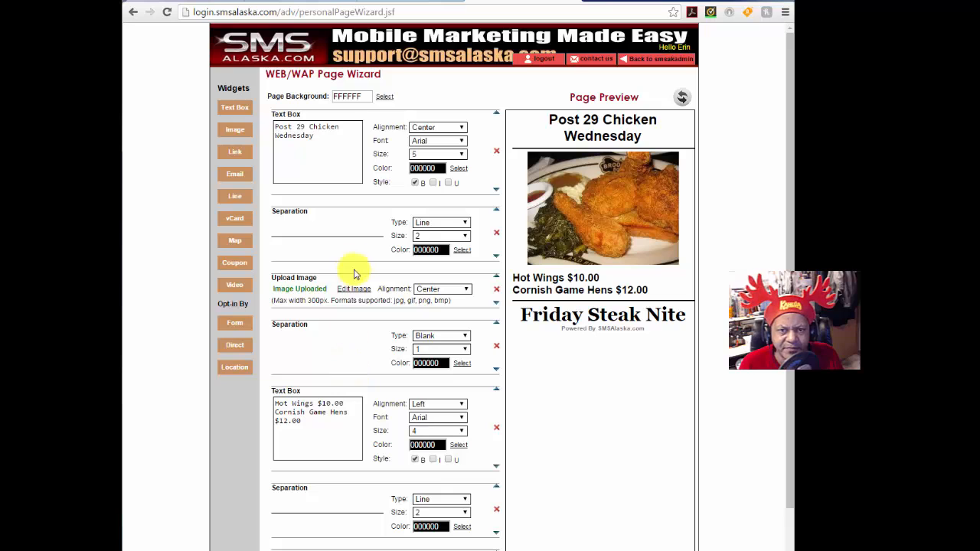
{"action": "scroll", "coordinate": [327, 274], "scroll_direction": "down", "scroll_amount": 1}
{"action": "scroll", "coordinate": [331, 251], "scroll_direction": "up", "scroll_amount": 1}
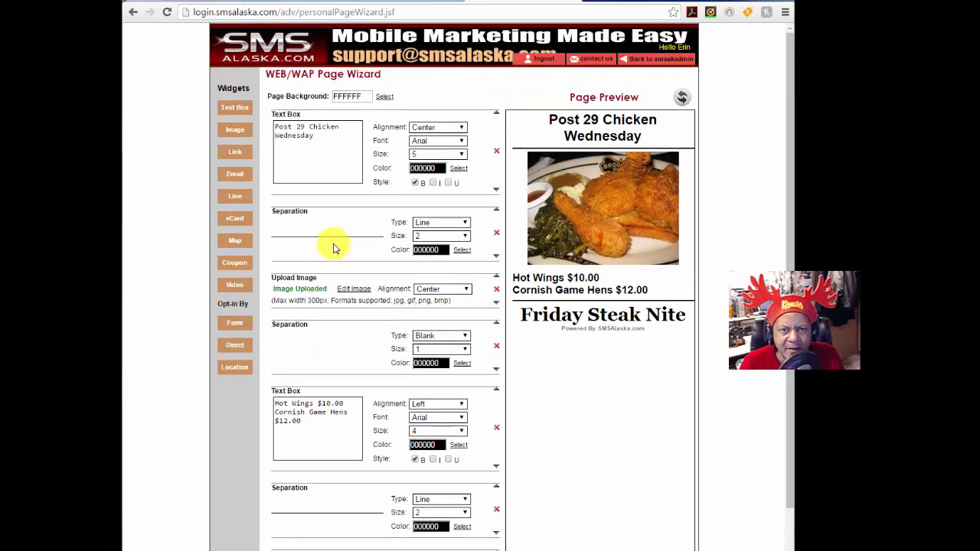
Step: Add an Image widget under Friday Steak Nite and pick the Steak-Dinner file
{"action": "left_click", "coordinate": [227, 137]}
{"action": "scroll", "coordinate": [406, 360], "scroll_direction": "down", "scroll_amount": 2}
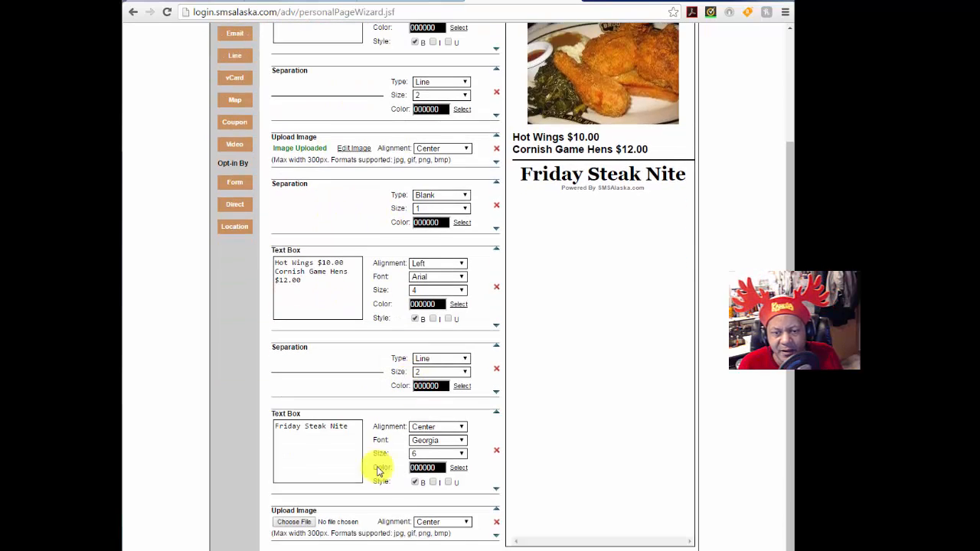
{"action": "left_click", "coordinate": [291, 523]}
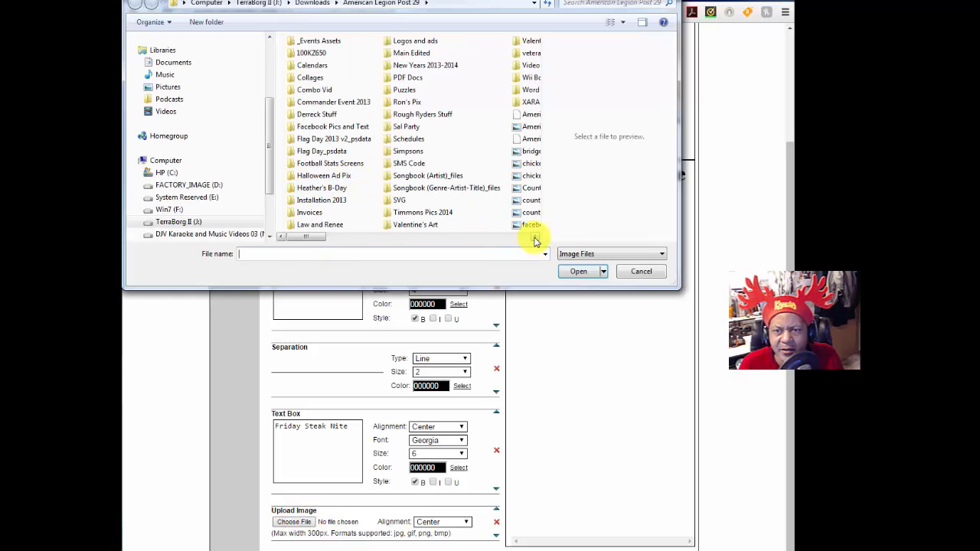
{"action": "left_click", "coordinate": [534, 237]}
{"action": "left_click", "coordinate": [534, 237]}
{"action": "left_click", "coordinate": [535, 237]}
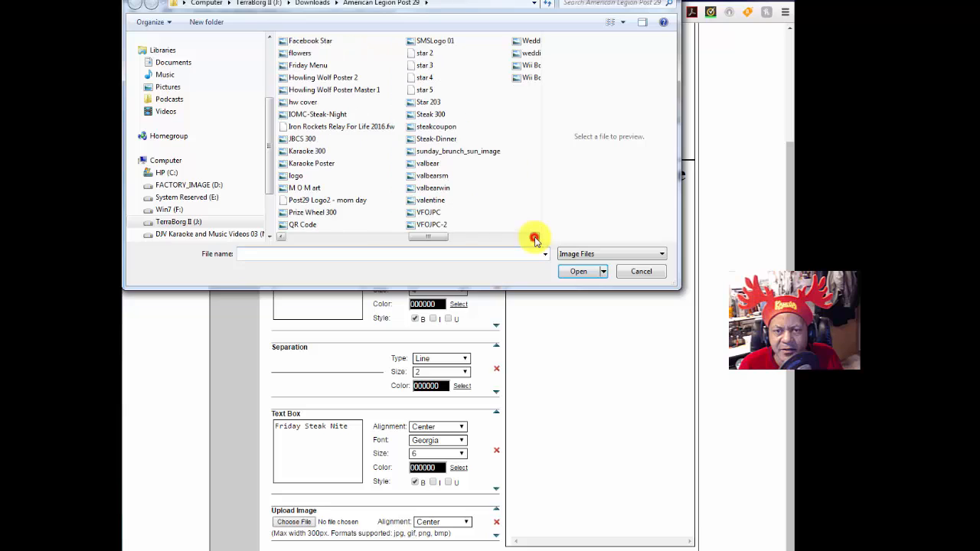
{"action": "left_click", "coordinate": [433, 139]}
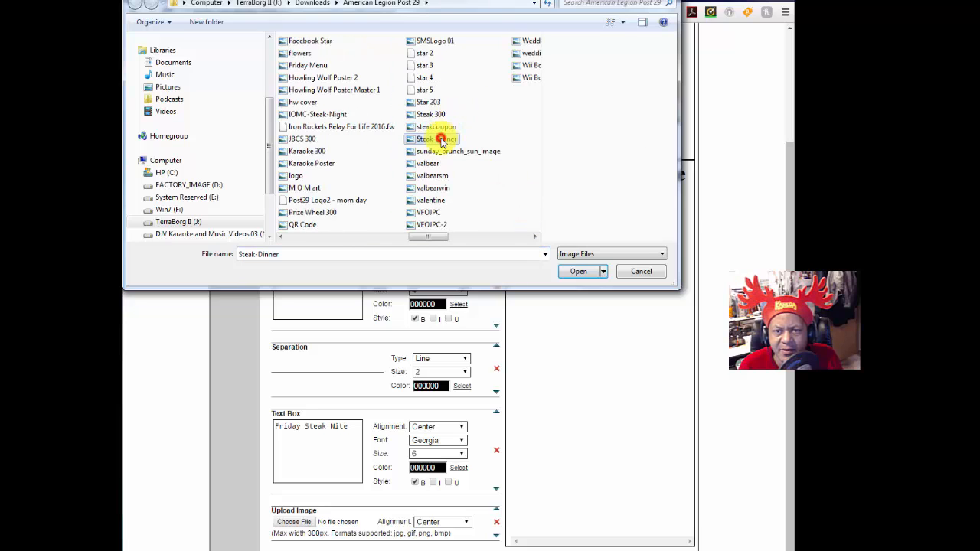
Step: Compare the steakcoupon, Steak 300 and sunday_brunch_sun_image files before reselecting Steak-Dinner
{"action": "left_click", "coordinate": [436, 127]}
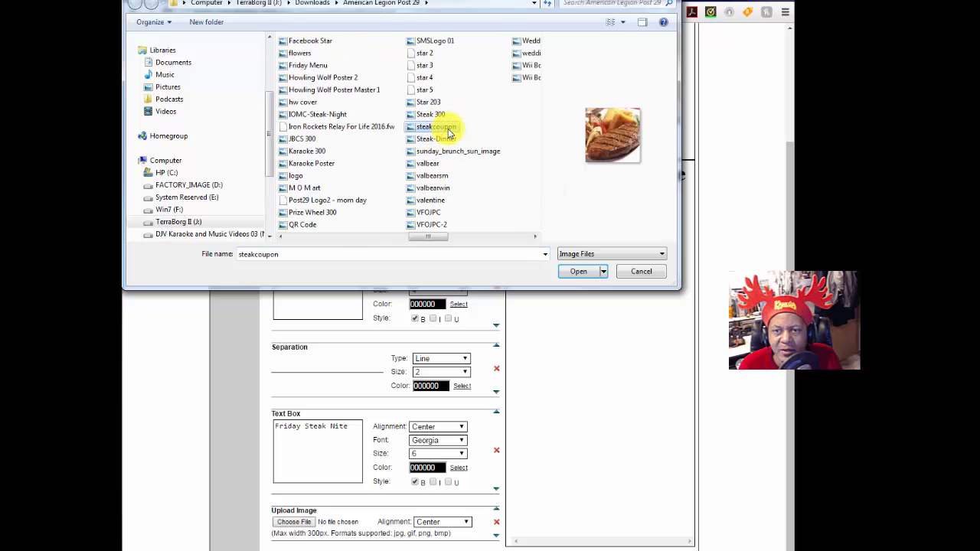
{"action": "left_click", "coordinate": [436, 113]}
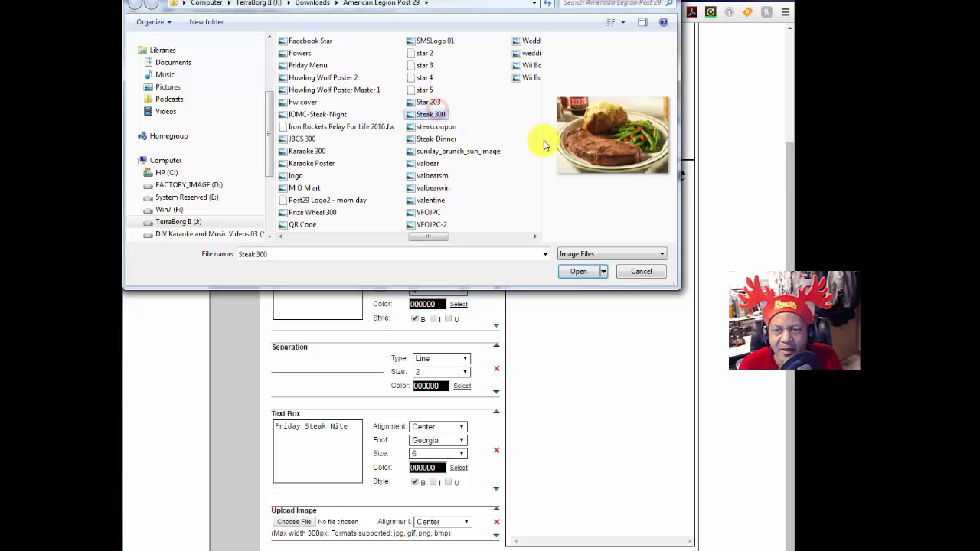
{"action": "left_click", "coordinate": [456, 152]}
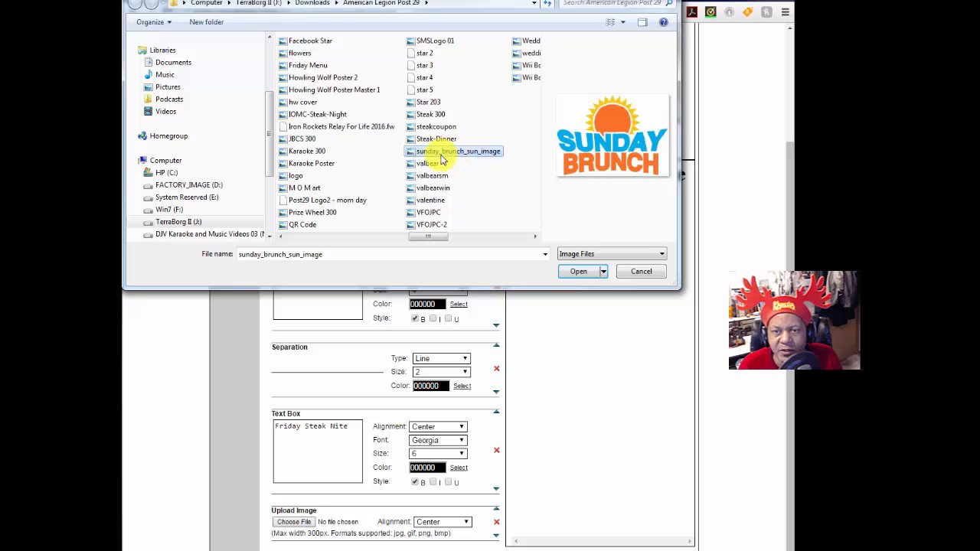
{"action": "left_click", "coordinate": [444, 142]}
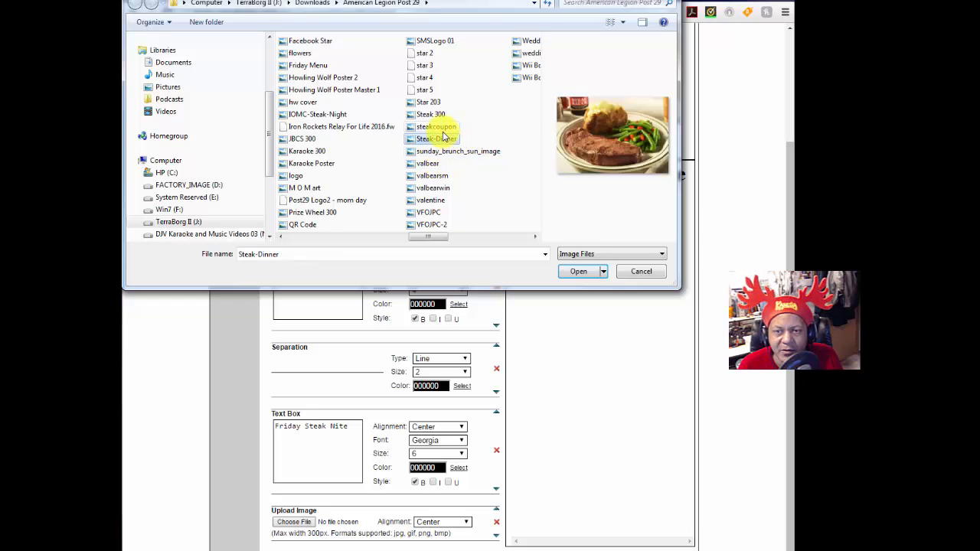
{"action": "left_click", "coordinate": [438, 129]}
{"action": "left_click", "coordinate": [437, 139]}
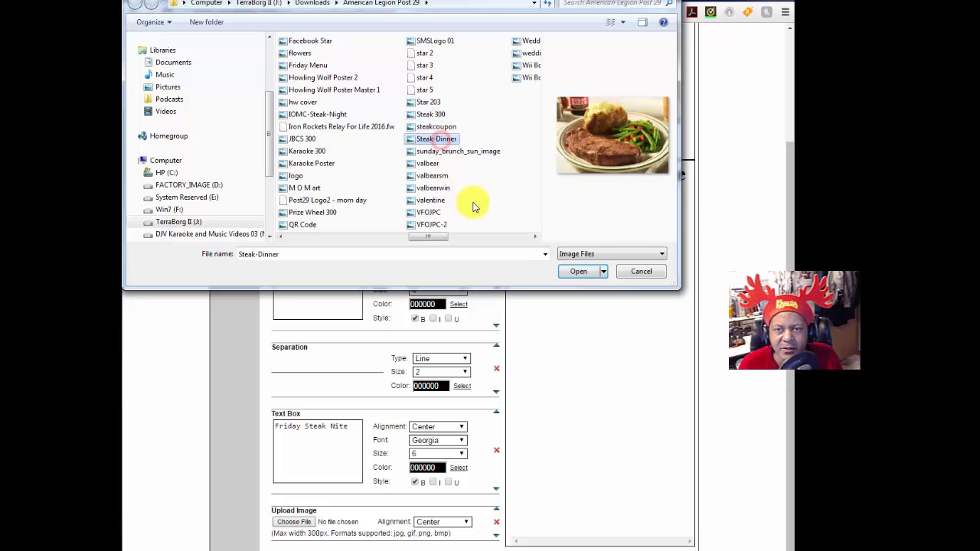
{"action": "left_click", "coordinate": [444, 140]}
Step: Upload the Steak-Dinner image and refresh the preview to show the steak photo
{"action": "left_click", "coordinate": [572, 274]}
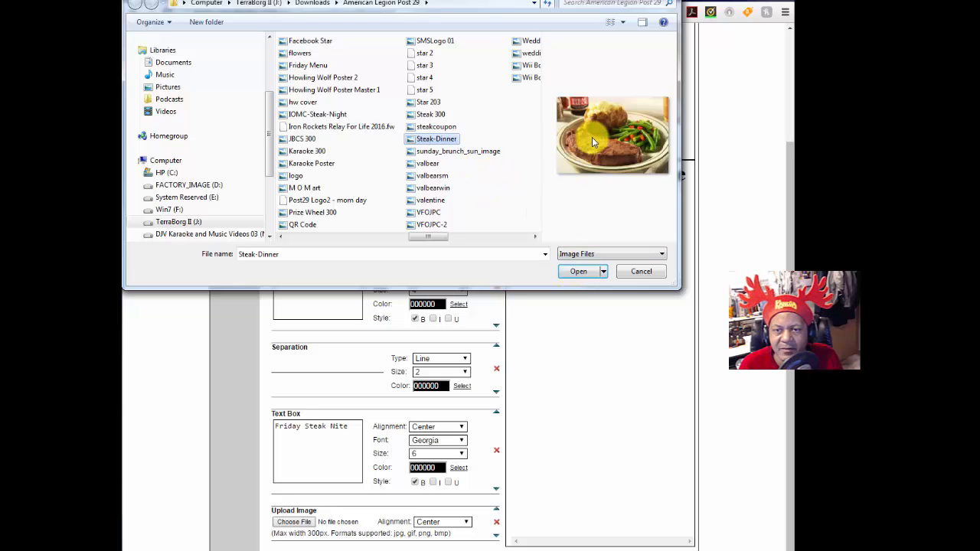
{"action": "left_click", "coordinate": [451, 153]}
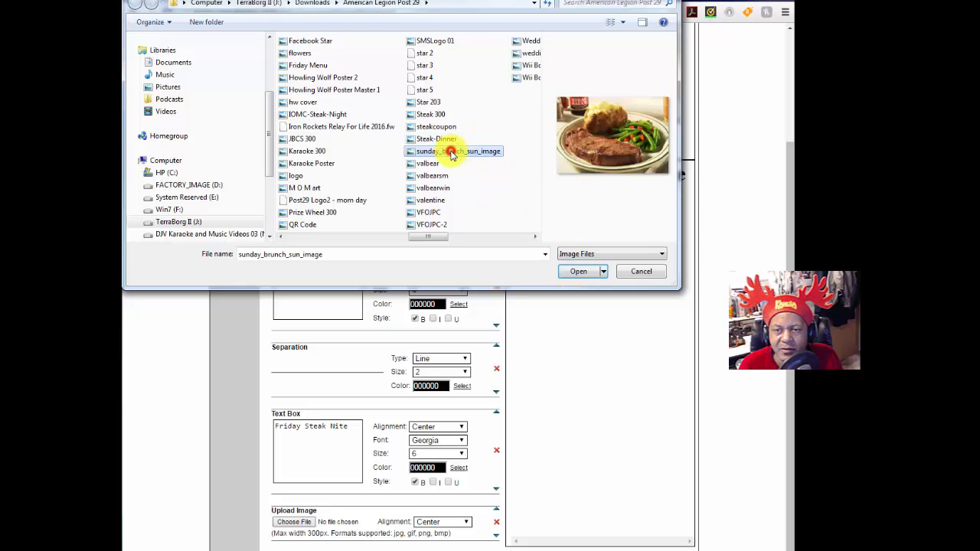
{"action": "left_click", "coordinate": [438, 139]}
{"action": "left_click", "coordinate": [579, 273]}
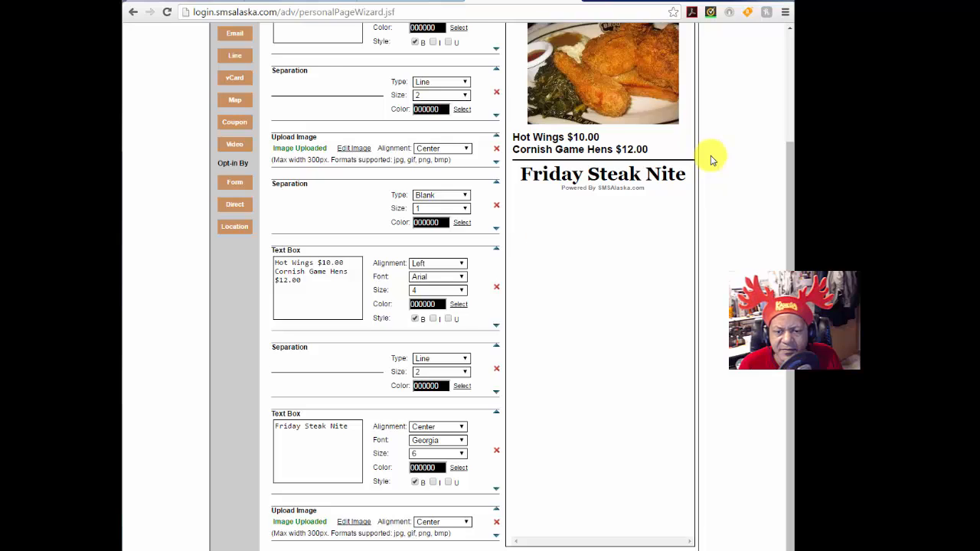
{"action": "scroll", "coordinate": [710, 159], "scroll_direction": "up", "scroll_amount": 3}
{"action": "left_click", "coordinate": [681, 98]}
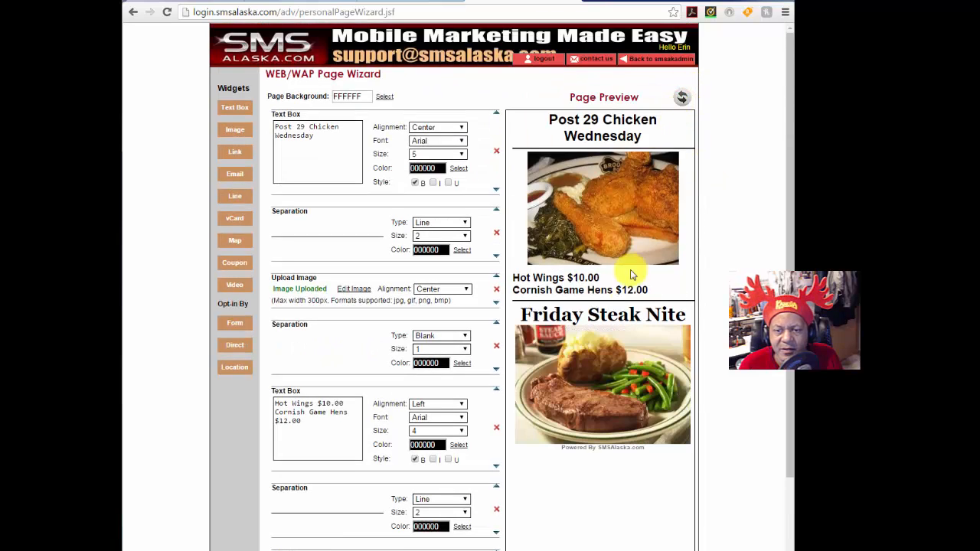
{"action": "scroll", "coordinate": [623, 444], "scroll_direction": "down", "scroll_amount": 1}
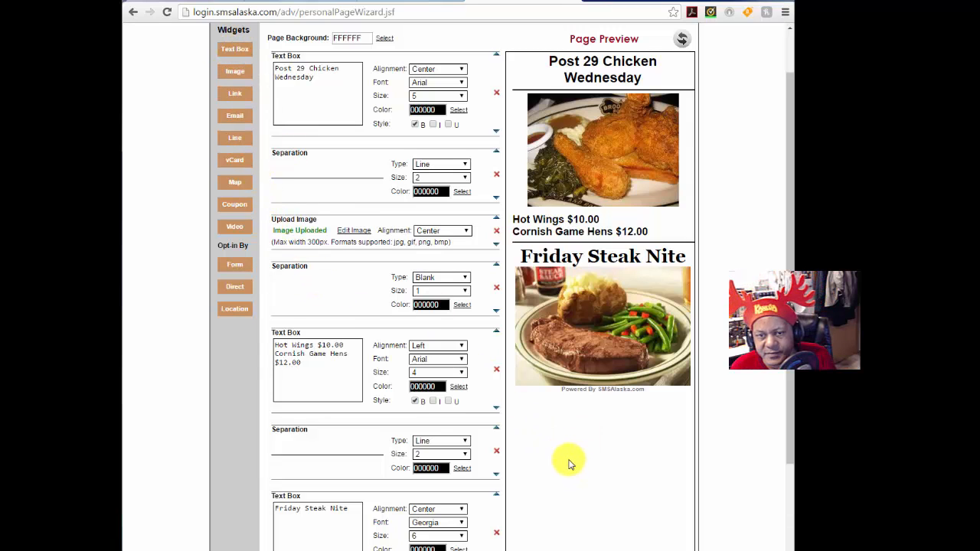
{"action": "scroll", "coordinate": [536, 490], "scroll_direction": "down", "scroll_amount": 3}
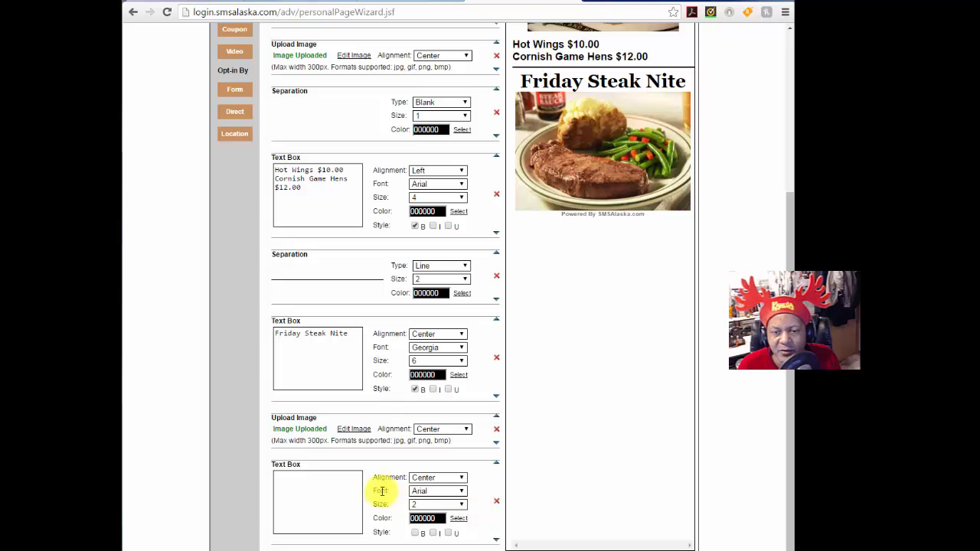
Step: Enter bold menu lines: Steak Dinner $17.00, Baked Potato, Mac n Cheese, Dinner Roll
{"action": "left_click", "coordinate": [415, 533]}
{"action": "left_click", "coordinate": [306, 483]}
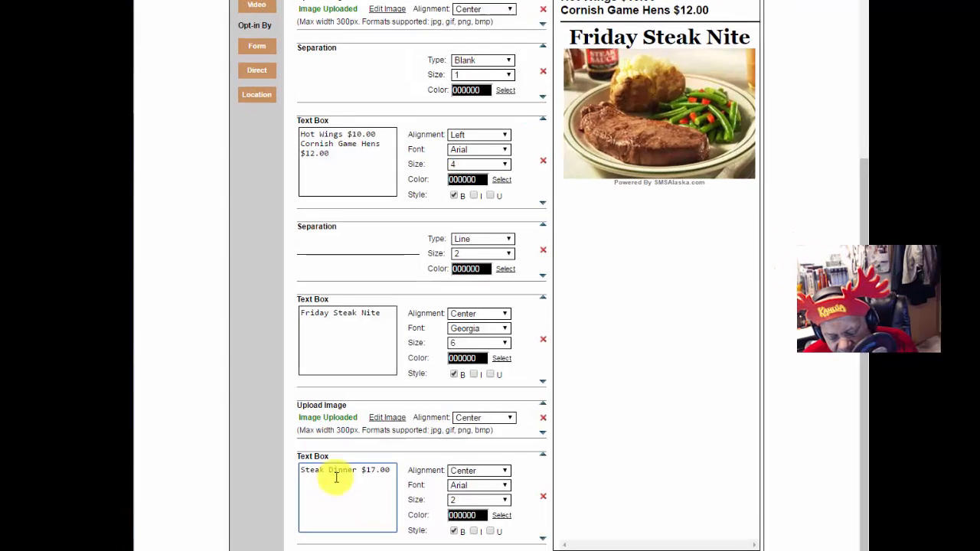
{"action": "type", "text": "Baked Potato"}
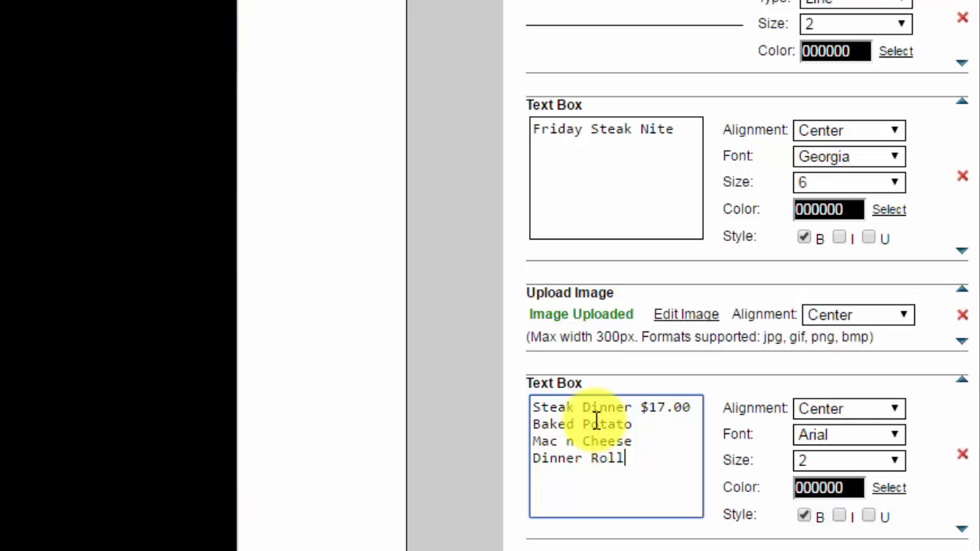
Step: Settle the steak menu text at size 5 after trying sizes 4 and 6
{"action": "left_click", "coordinate": [896, 460]}
{"action": "left_click", "coordinate": [858, 534]}
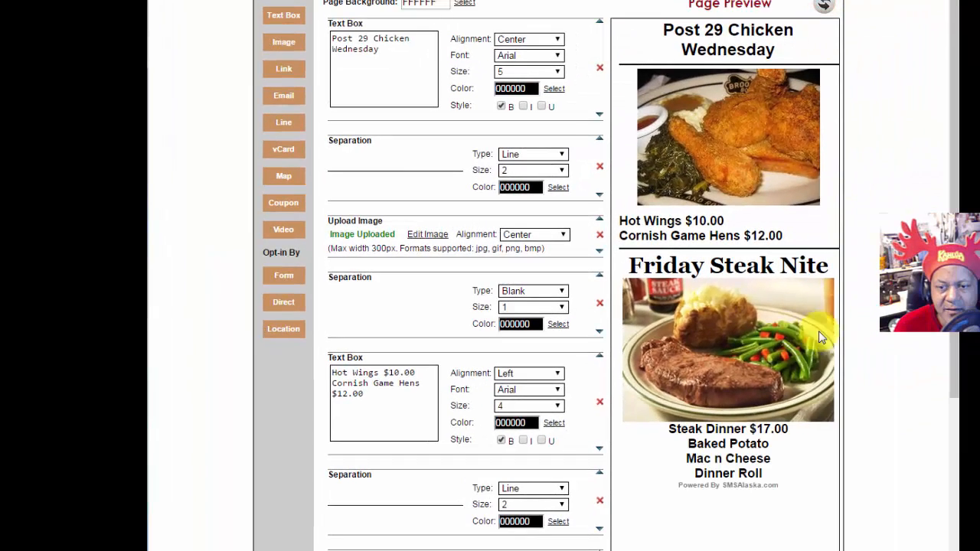
{"action": "scroll", "coordinate": [667, 412], "scroll_direction": "down", "scroll_amount": 4}
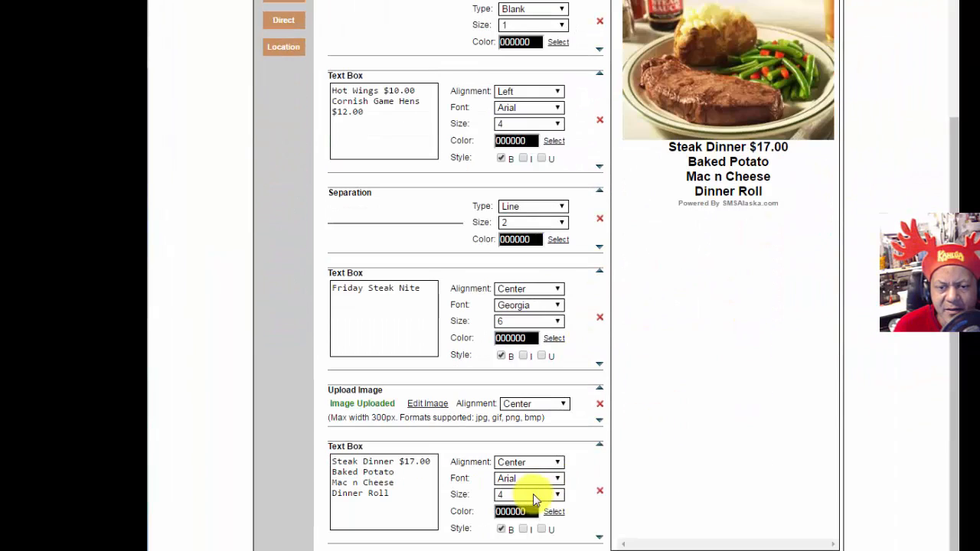
{"action": "left_click", "coordinate": [535, 496]}
{"action": "left_click", "coordinate": [514, 543]}
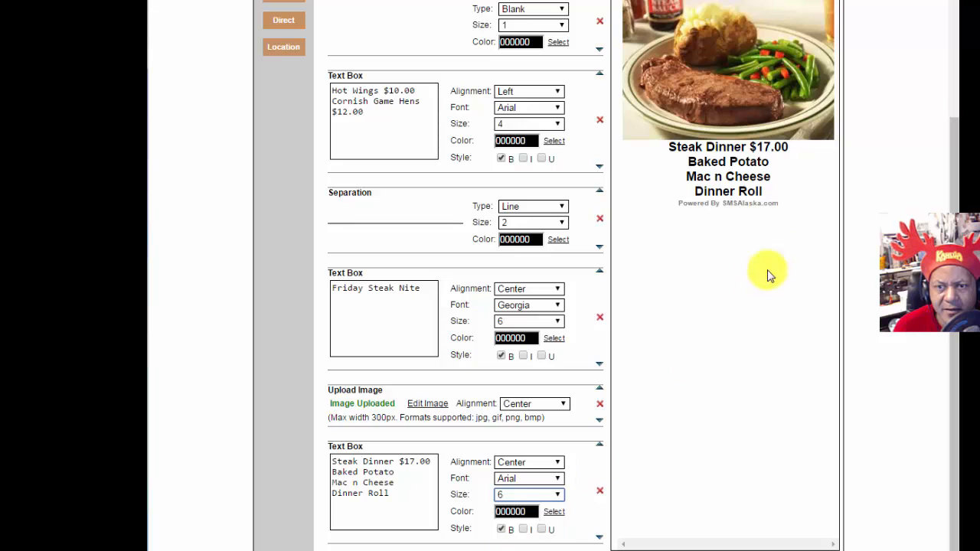
{"action": "scroll", "coordinate": [802, 246], "scroll_direction": "up", "scroll_amount": 4}
{"action": "left_click", "coordinate": [826, 8]}
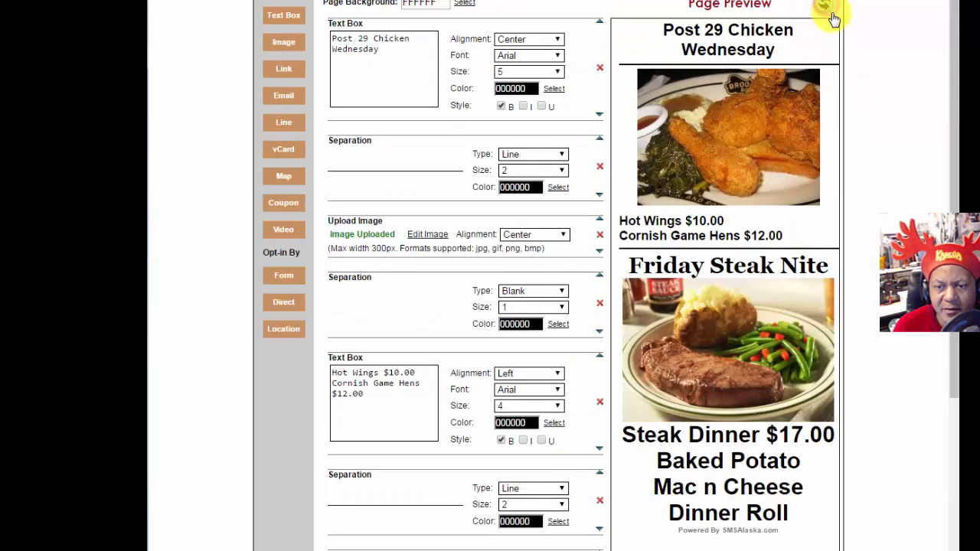
{"action": "scroll", "coordinate": [779, 398], "scroll_direction": "down", "scroll_amount": 3}
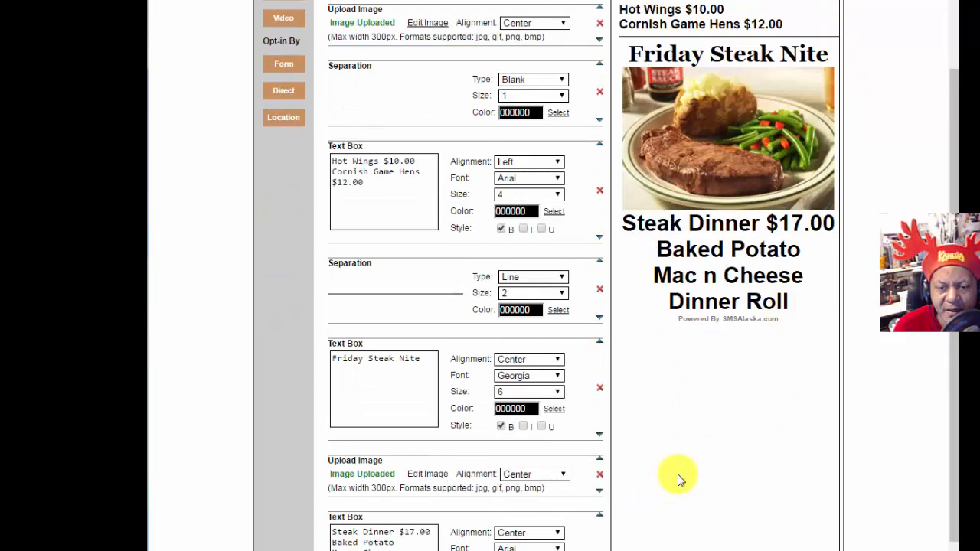
{"action": "scroll", "coordinate": [678, 477], "scroll_direction": "down", "scroll_amount": 1}
{"action": "left_click", "coordinate": [552, 489]}
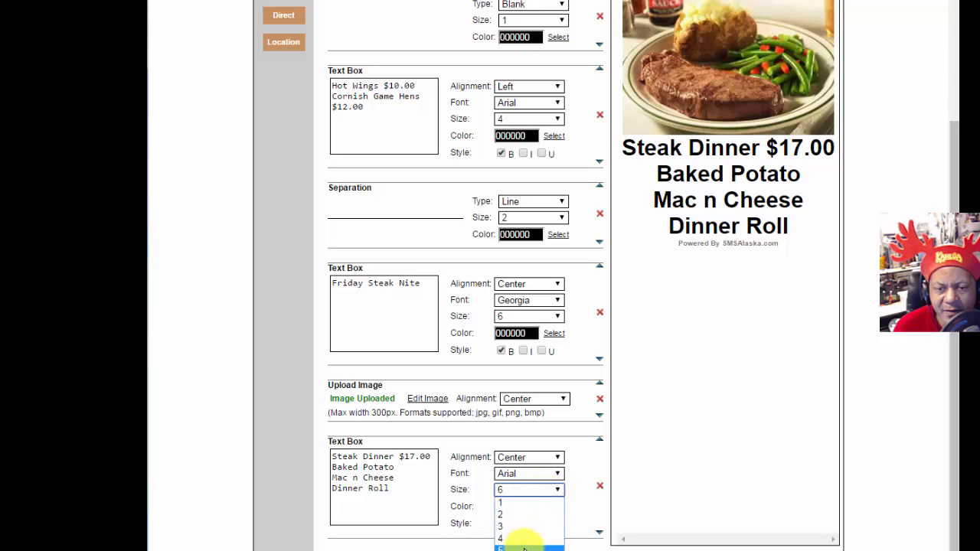
{"action": "left_click", "coordinate": [524, 547]}
{"action": "scroll", "coordinate": [767, 387], "scroll_direction": "up", "scroll_amount": 4}
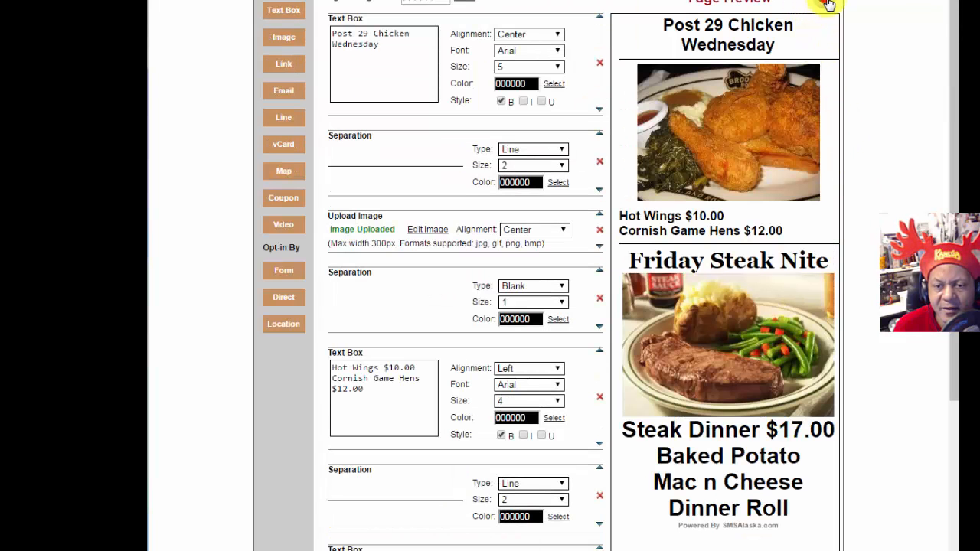
{"action": "scroll", "coordinate": [755, 502], "scroll_direction": "down", "scroll_amount": 2}
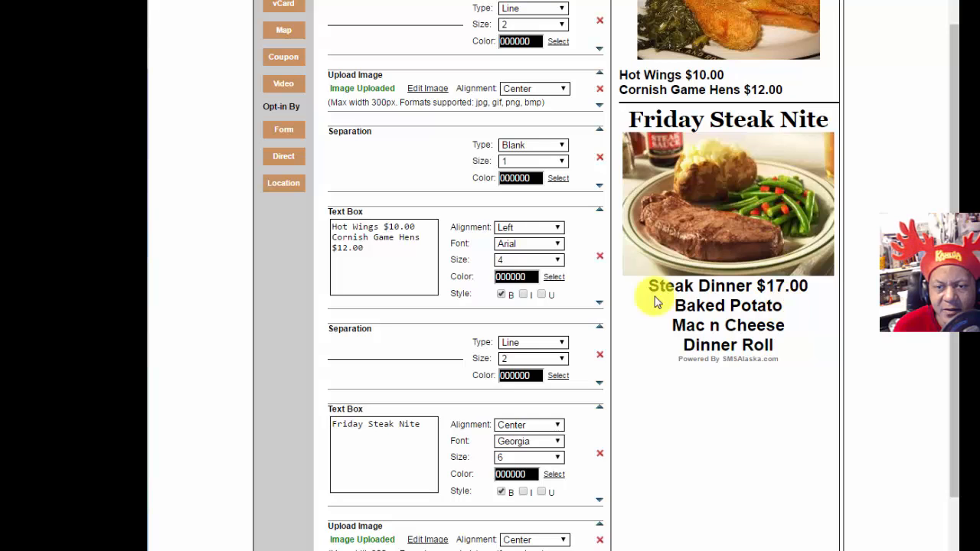
Step: Add a size-2 divider line above the Steak Dinner text and refresh the preview
{"action": "scroll", "coordinate": [660, 455], "scroll_direction": "down", "scroll_amount": 2}
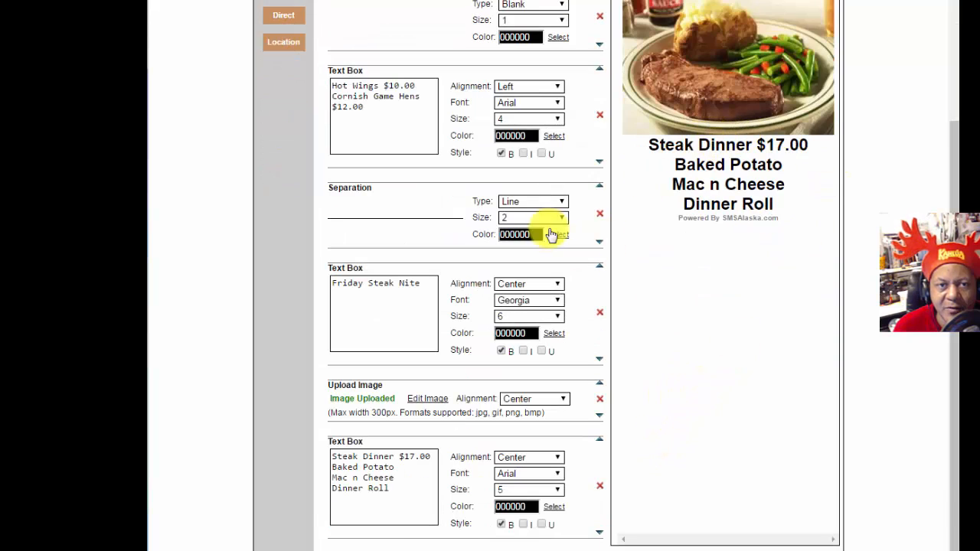
{"action": "scroll", "coordinate": [291, 199], "scroll_direction": "up", "scroll_amount": 4}
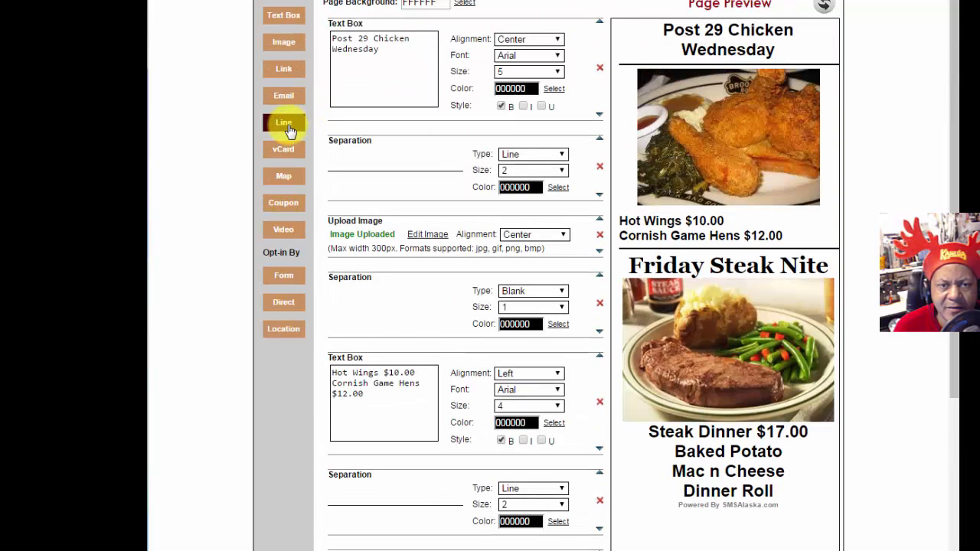
{"action": "left_click", "coordinate": [286, 127]}
{"action": "scroll", "coordinate": [626, 494], "scroll_direction": "down", "scroll_amount": 5}
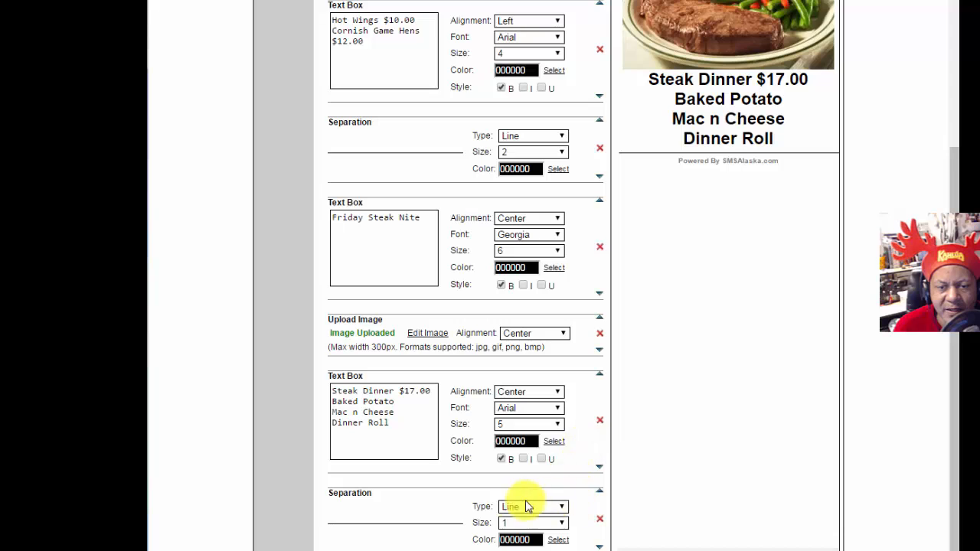
{"action": "left_click", "coordinate": [600, 491]}
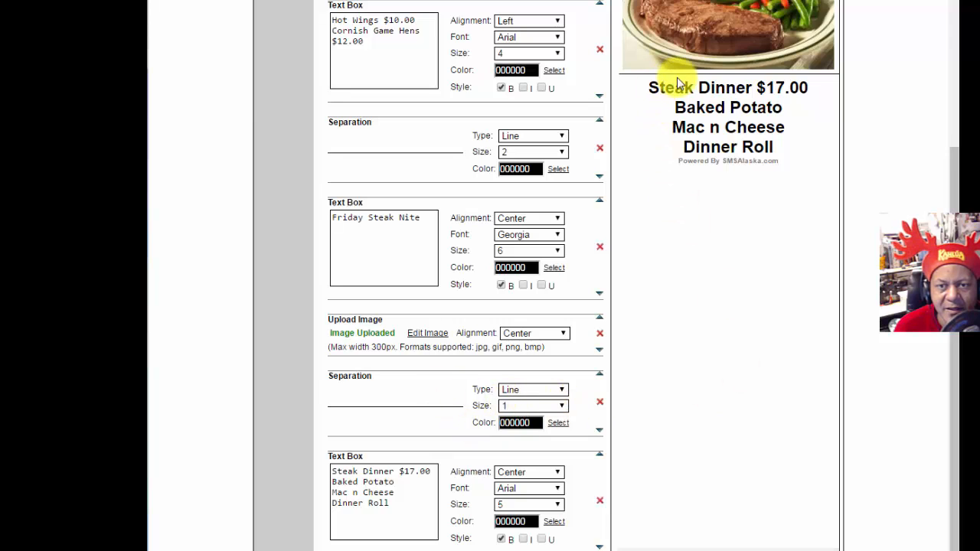
{"action": "left_click", "coordinate": [561, 408]}
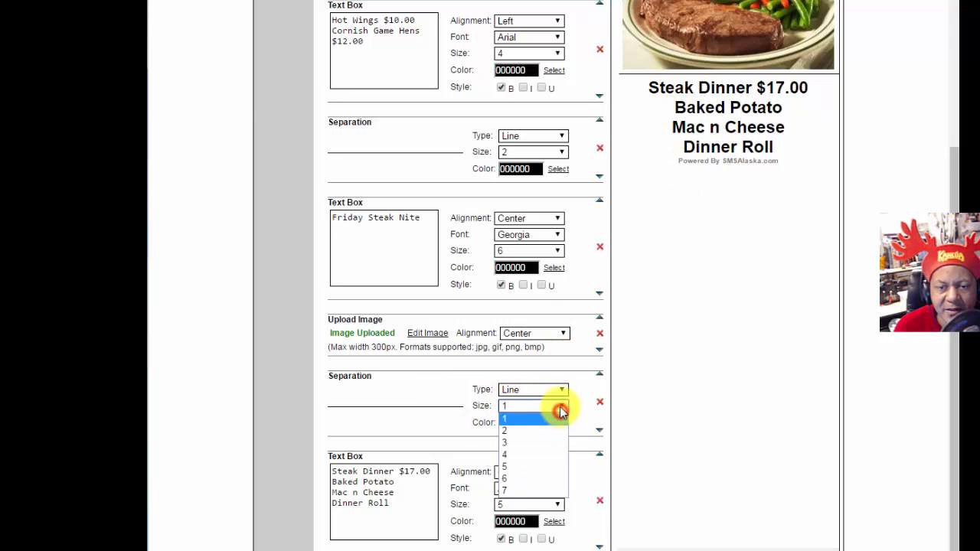
{"action": "left_click", "coordinate": [538, 432]}
{"action": "scroll", "coordinate": [804, 87], "scroll_direction": "up", "scroll_amount": 5}
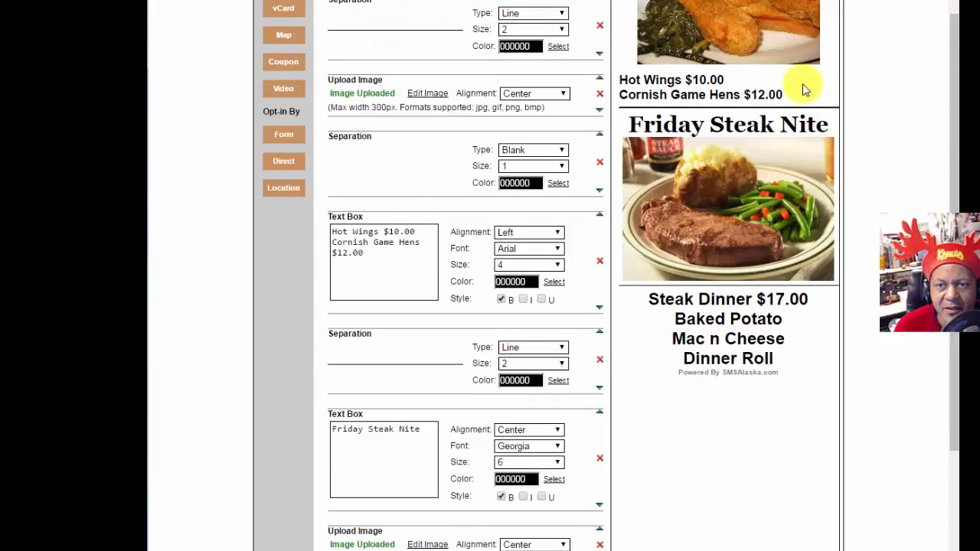
{"action": "left_click", "coordinate": [824, 11]}
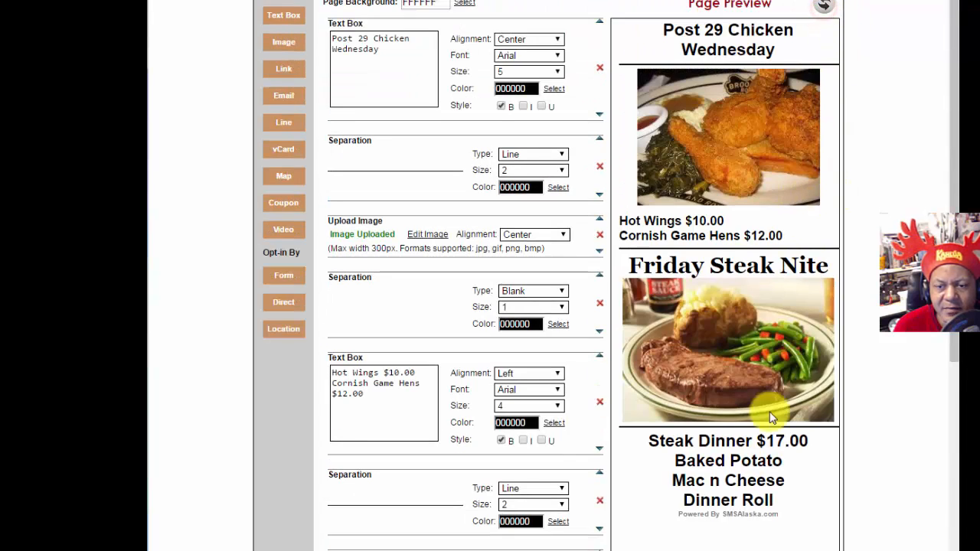
{"action": "scroll", "coordinate": [693, 499], "scroll_direction": "down", "scroll_amount": 3}
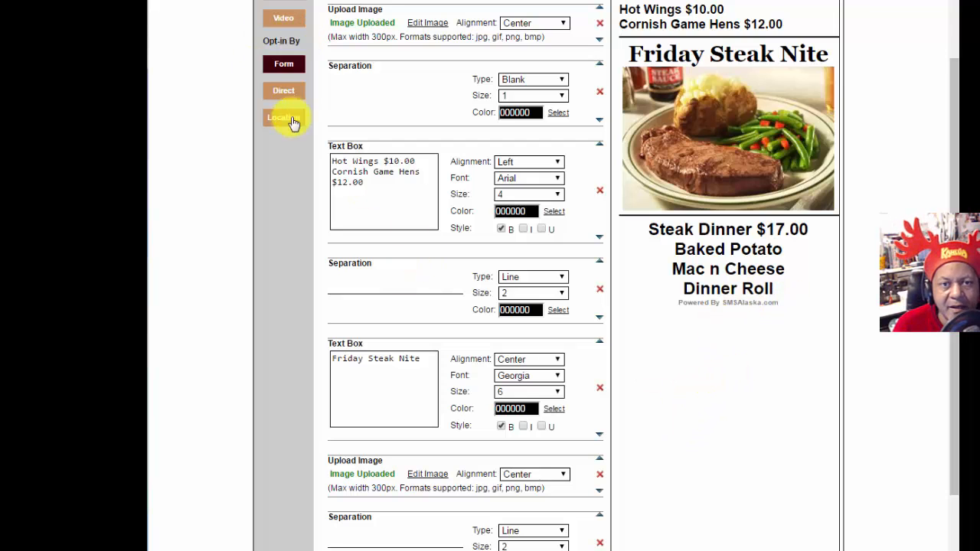
{"action": "scroll", "coordinate": [219, 143], "scroll_direction": "up", "scroll_amount": 3}
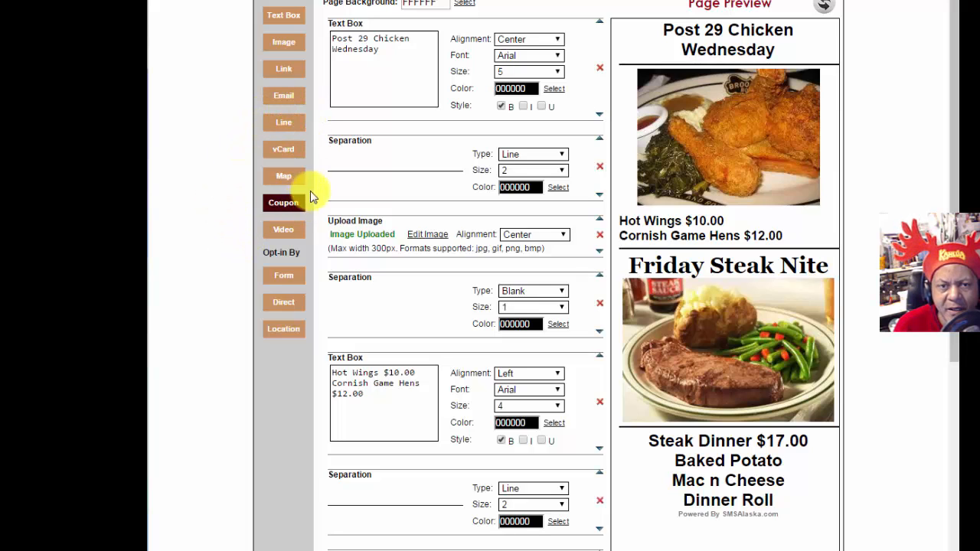
Step: Add a size-3 divider line below Dinner Roll at the end of the page
{"action": "left_click", "coordinate": [282, 126]}
{"action": "scroll", "coordinate": [737, 531], "scroll_direction": "down", "scroll_amount": 6}
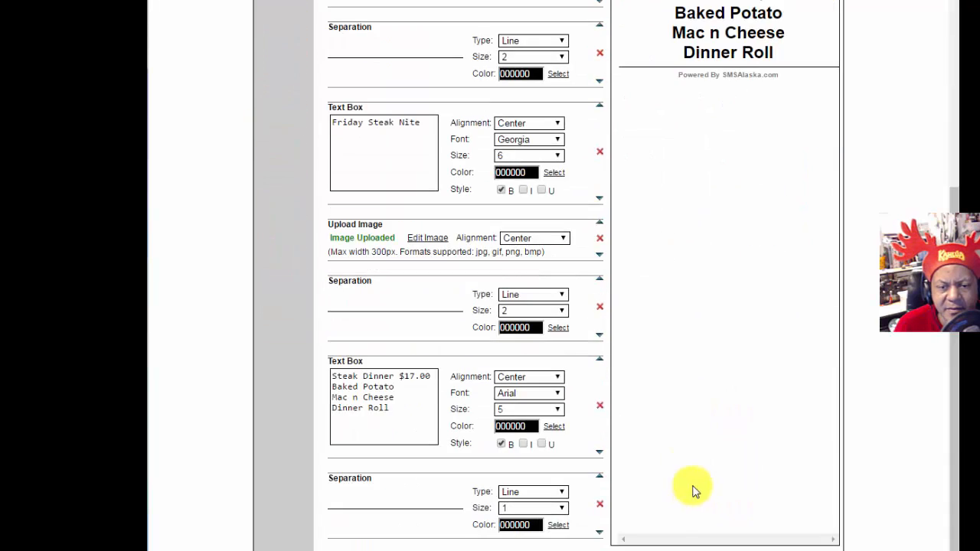
{"action": "left_click", "coordinate": [557, 509]}
{"action": "left_click", "coordinate": [535, 536]}
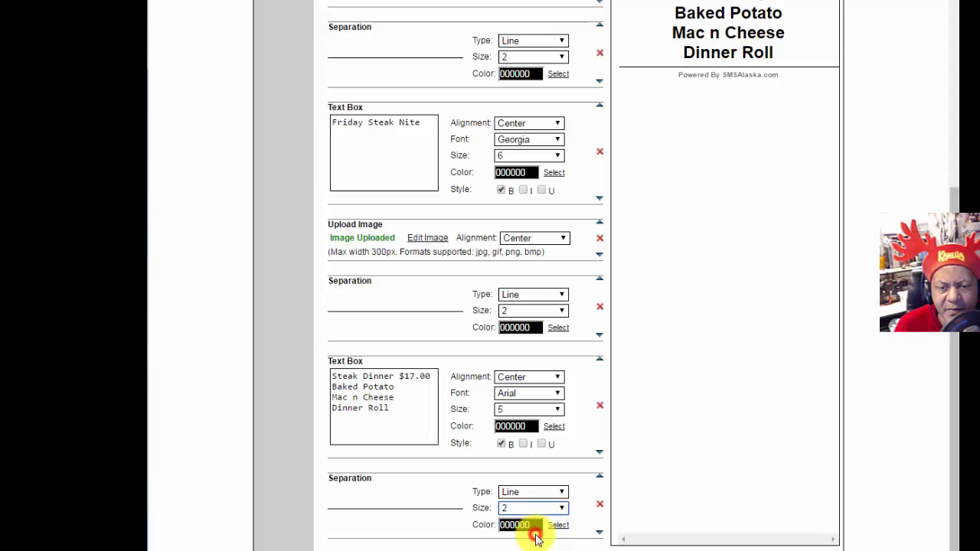
{"action": "left_click", "coordinate": [554, 509]}
{"action": "left_click", "coordinate": [546, 542]}
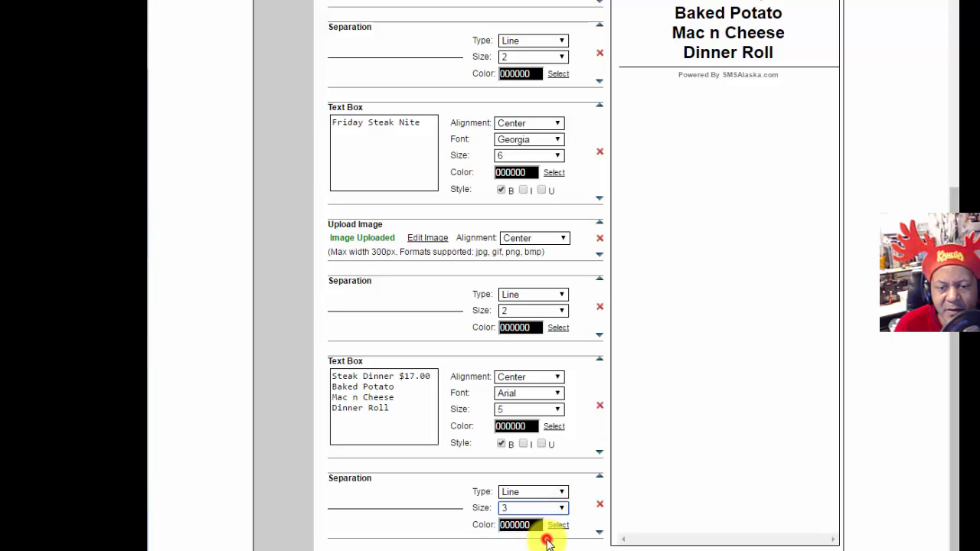
{"action": "scroll", "coordinate": [656, 390], "scroll_direction": "up", "scroll_amount": 6}
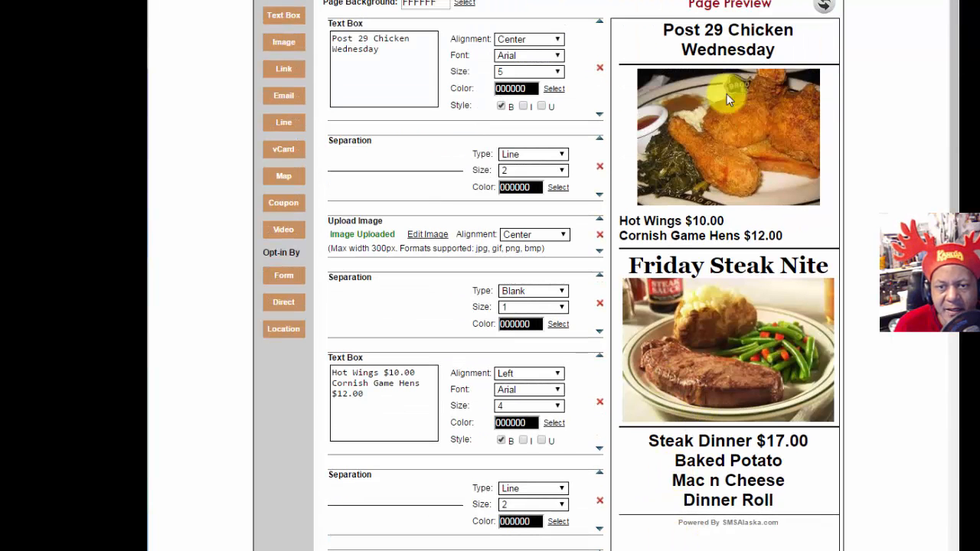
{"action": "left_click", "coordinate": [824, 8]}
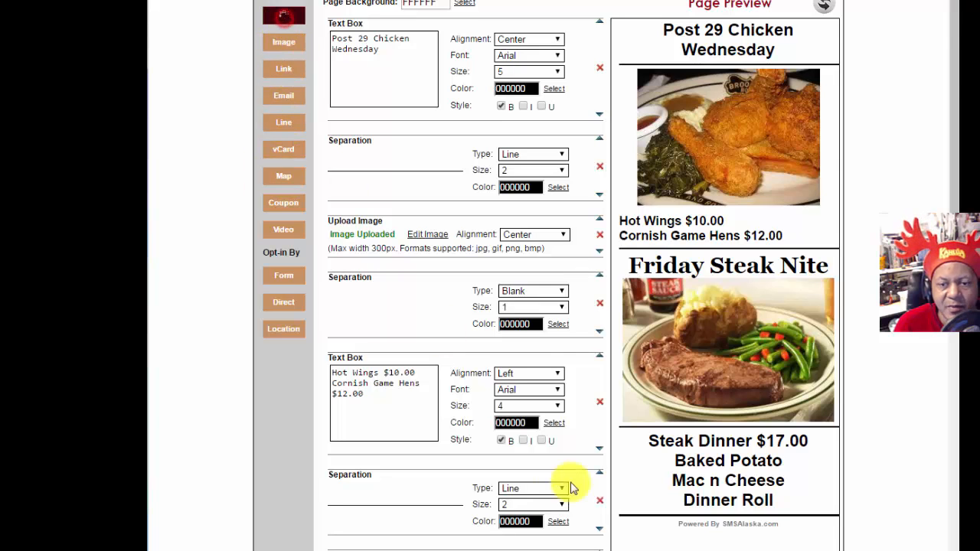
Step: Enter 'Post 29 Location' in the new text box and set it to size 6
{"action": "scroll", "coordinate": [604, 501], "scroll_direction": "down", "scroll_amount": 4}
{"action": "scroll", "coordinate": [613, 500], "scroll_direction": "down", "scroll_amount": 4}
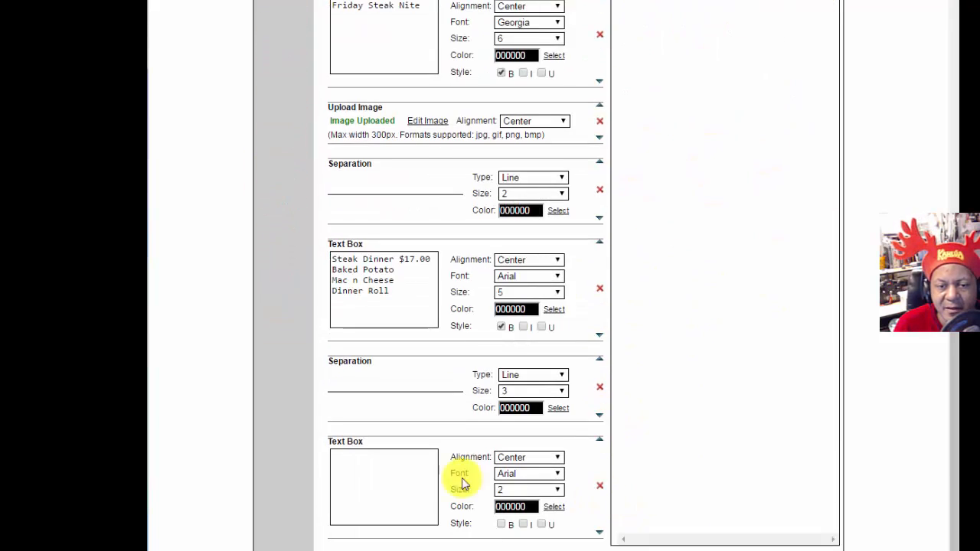
{"action": "left_click", "coordinate": [376, 474]}
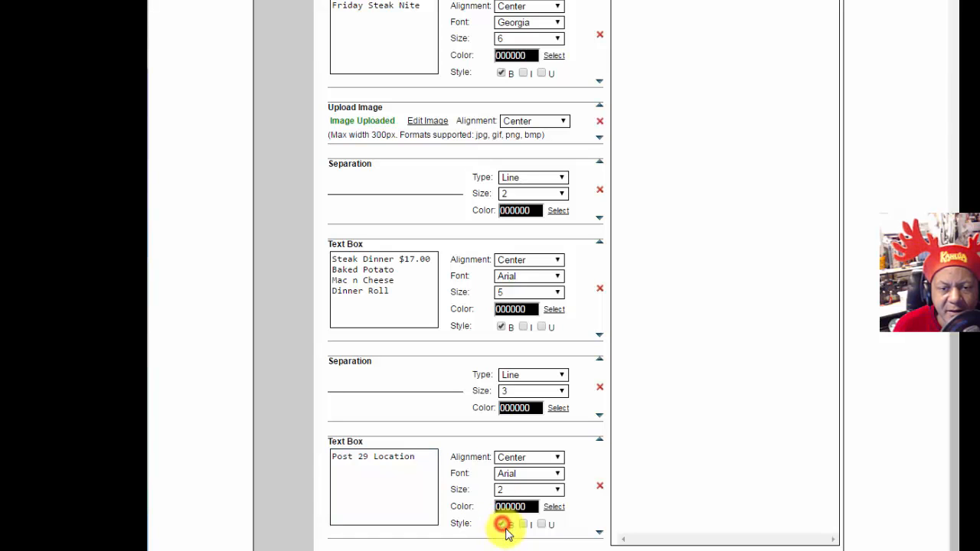
{"action": "left_click", "coordinate": [536, 491]}
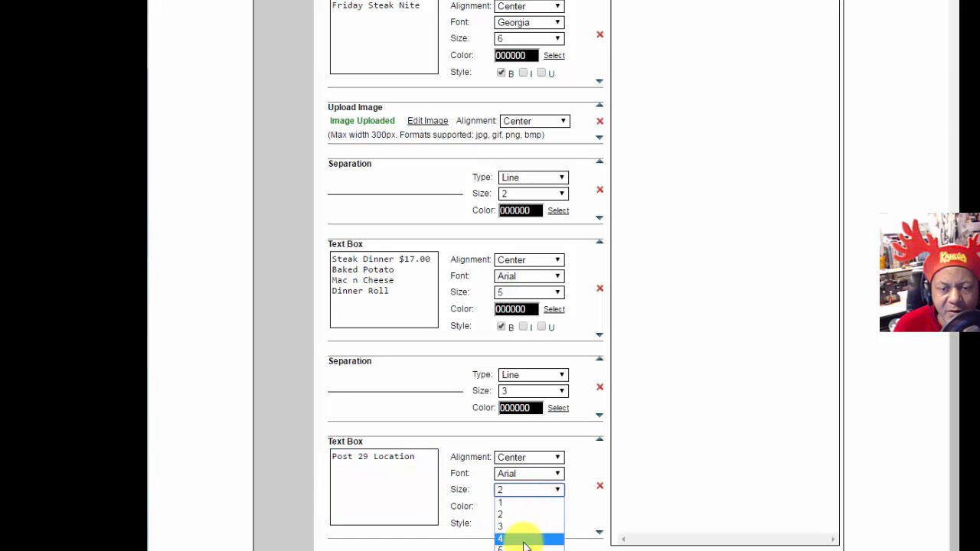
{"action": "left_click", "coordinate": [525, 539]}
{"action": "scroll", "coordinate": [803, 390], "scroll_direction": "up", "scroll_amount": 7}
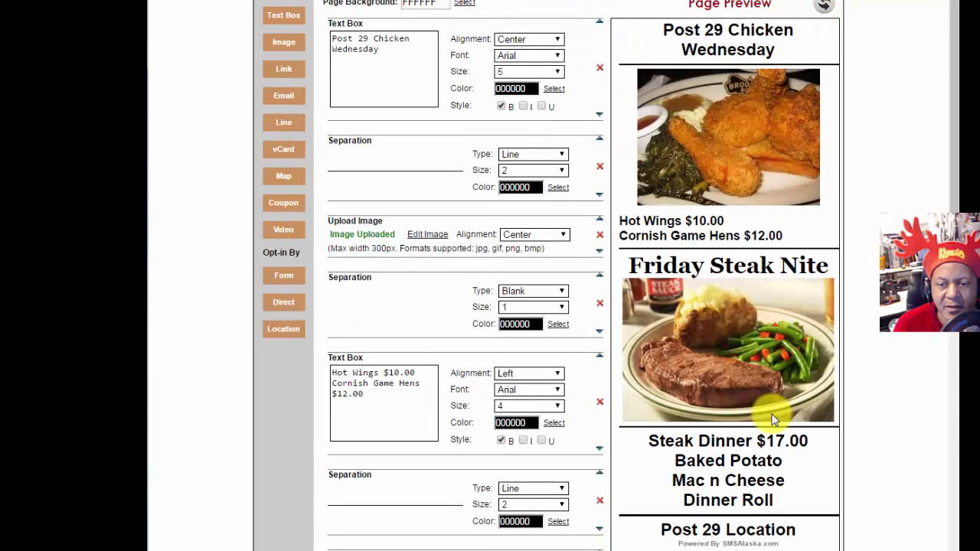
{"action": "scroll", "coordinate": [769, 414], "scroll_direction": "down", "scroll_amount": 6}
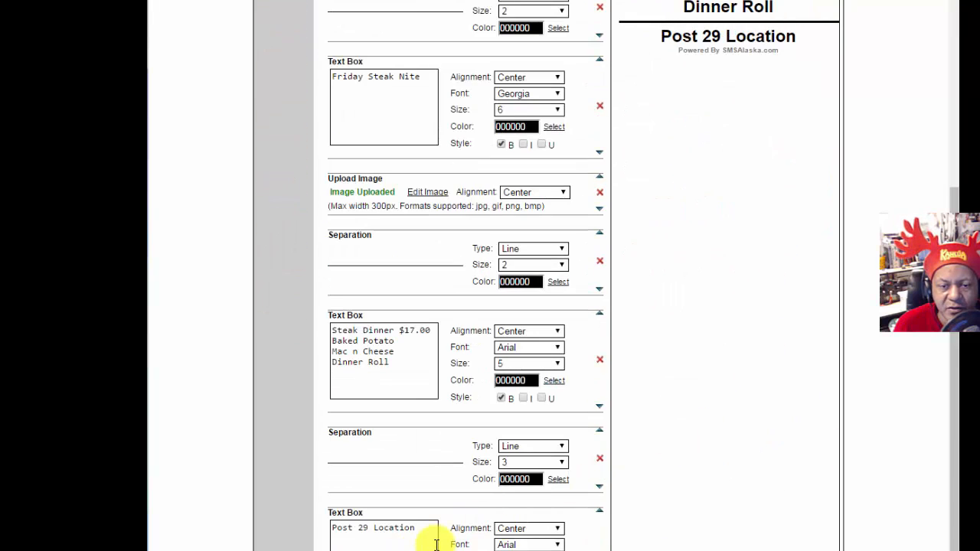
{"action": "scroll", "coordinate": [444, 541], "scroll_direction": "down", "scroll_amount": 1}
{"action": "left_click", "coordinate": [543, 490]}
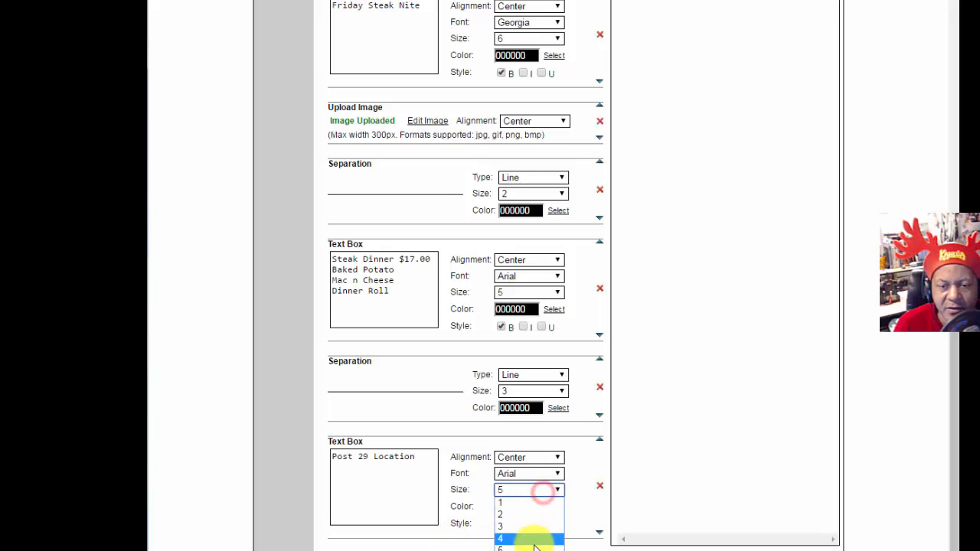
{"action": "left_click", "coordinate": [536, 548]}
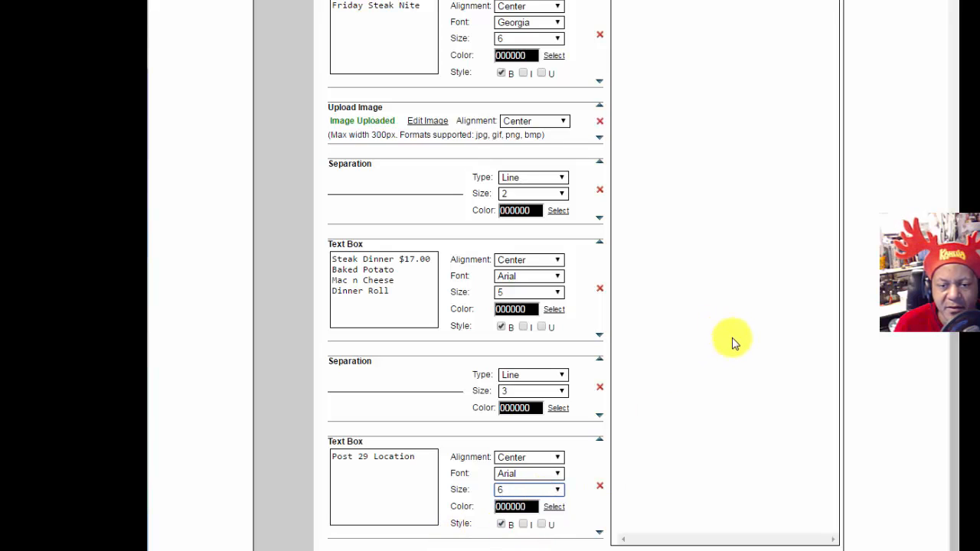
Step: Make the Post 29 Location heading italic
{"action": "left_click", "coordinate": [522, 524]}
{"action": "scroll", "coordinate": [813, 288], "scroll_direction": "up", "scroll_amount": 10}
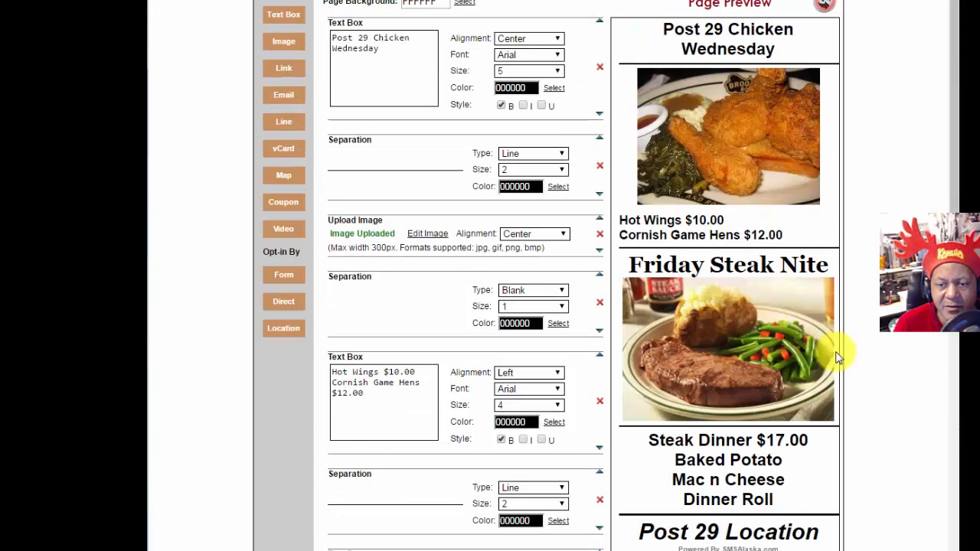
{"action": "scroll", "coordinate": [757, 459], "scroll_direction": "down", "scroll_amount": 5}
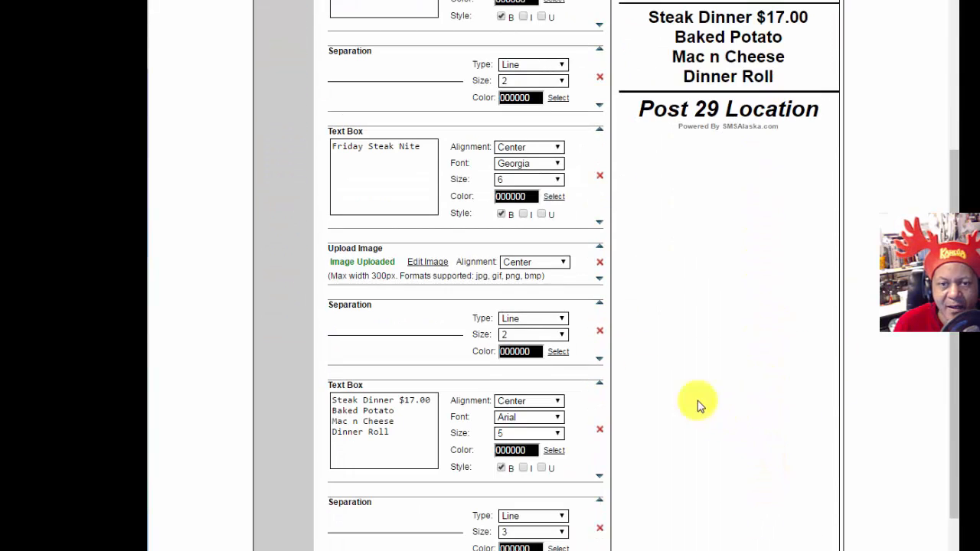
{"action": "scroll", "coordinate": [494, 341], "scroll_direction": "up", "scroll_amount": 5}
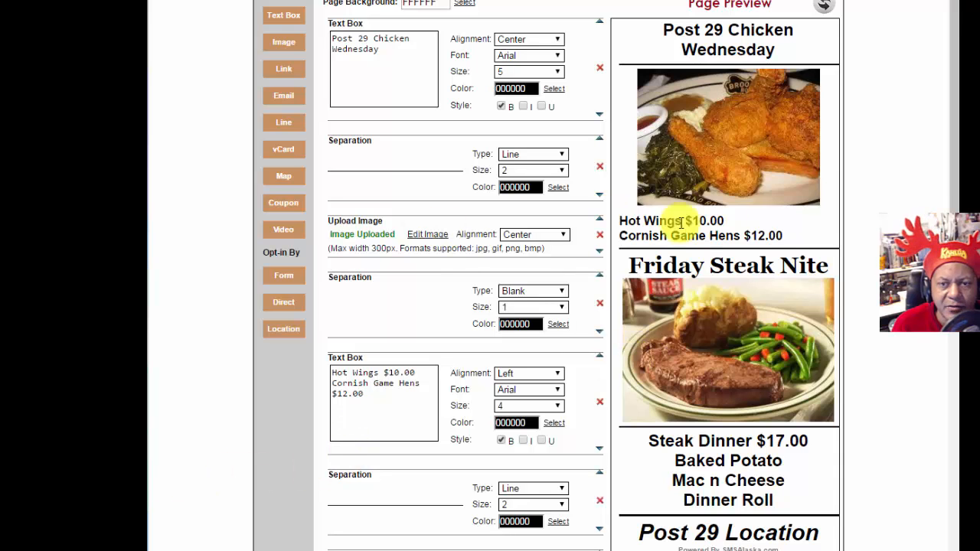
{"action": "mouse_move", "coordinate": [951, 140]}
{"action": "left_mouse_down"}
{"action": "mouse_move", "coordinate": [953, 291]}
{"action": "mouse_move", "coordinate": [952, 242]}
{"action": "left_mouse_up"}
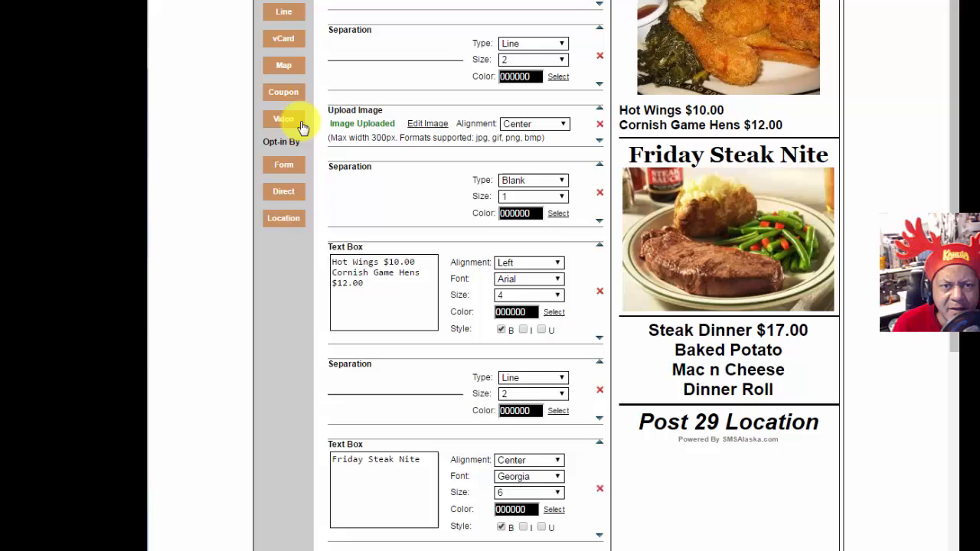
Step: Add a Map block with the post's street address and city Anchorage
{"action": "left_click", "coordinate": [278, 70]}
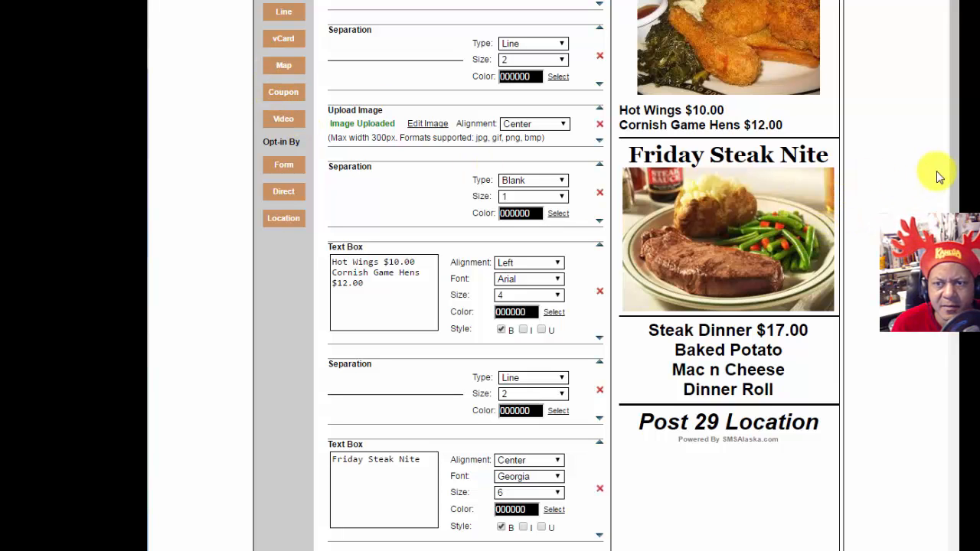
{"action": "left_click_drag", "start_coordinate": [954, 164], "coordinate": [954, 425]}
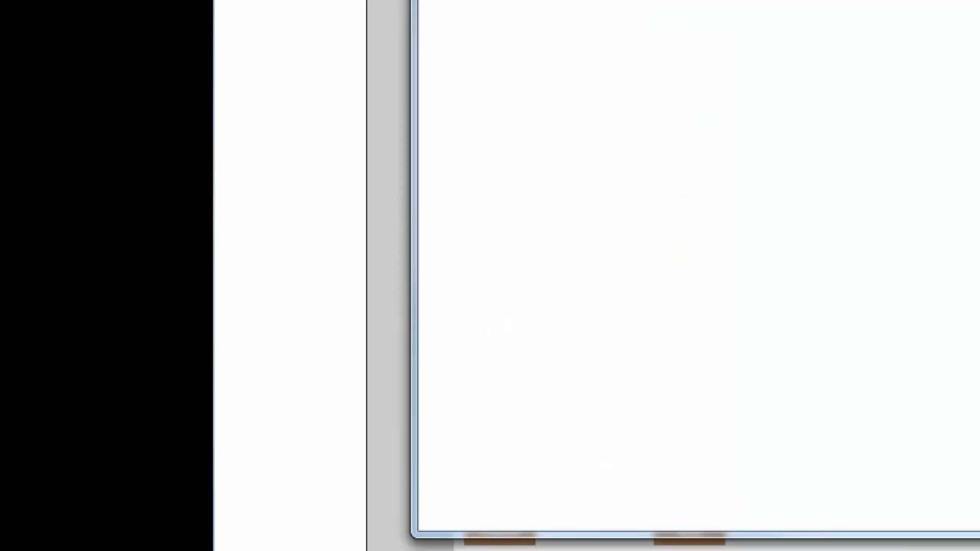
{"action": "left_click_drag", "start_coordinate": [823, 0], "coordinate": [822, 39]}
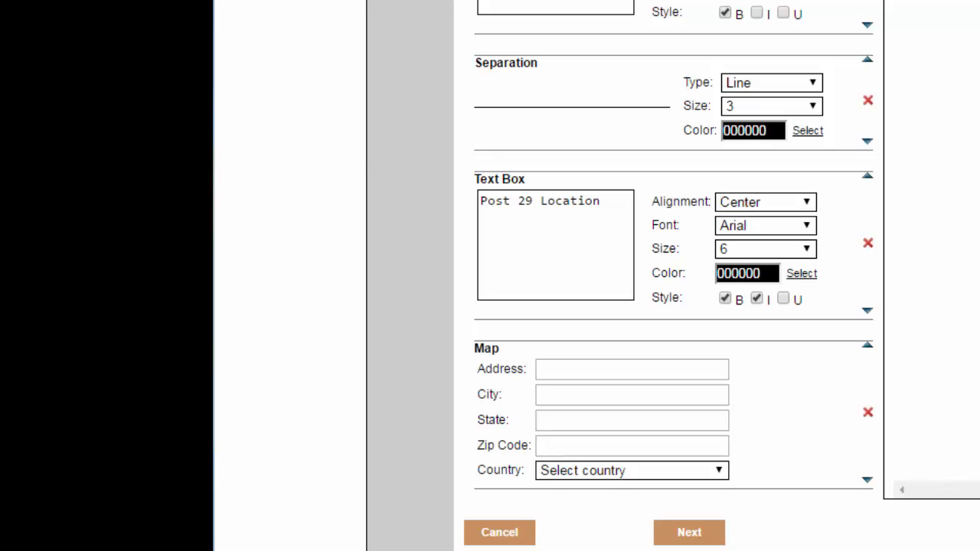
{"action": "left_click", "coordinate": [610, 367]}
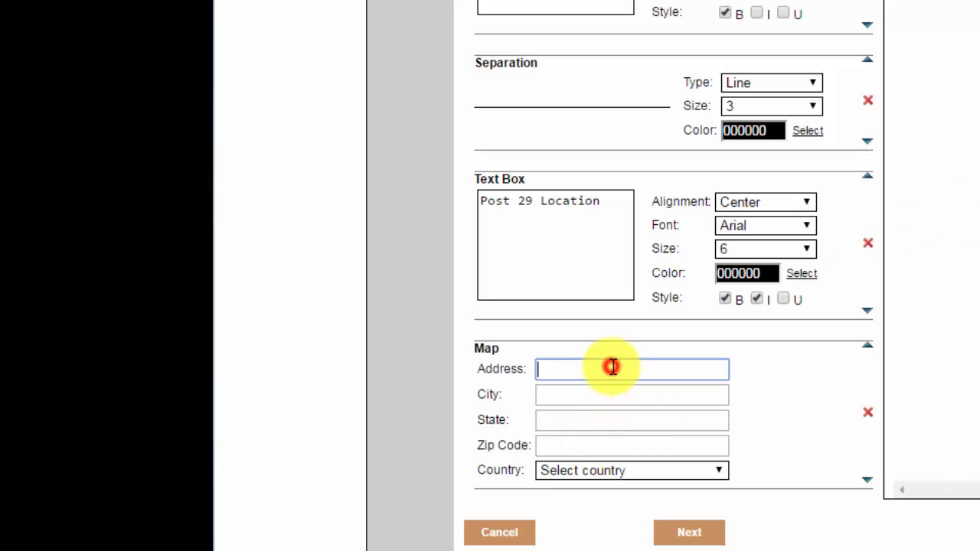
{"action": "type", "text": "1467 Muldoon Rd"}
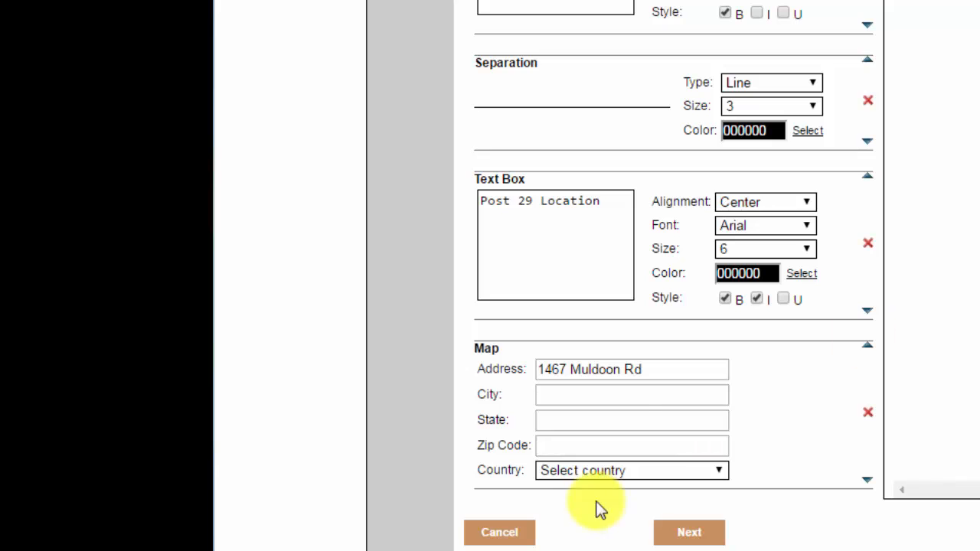
{"action": "left_click", "coordinate": [628, 398]}
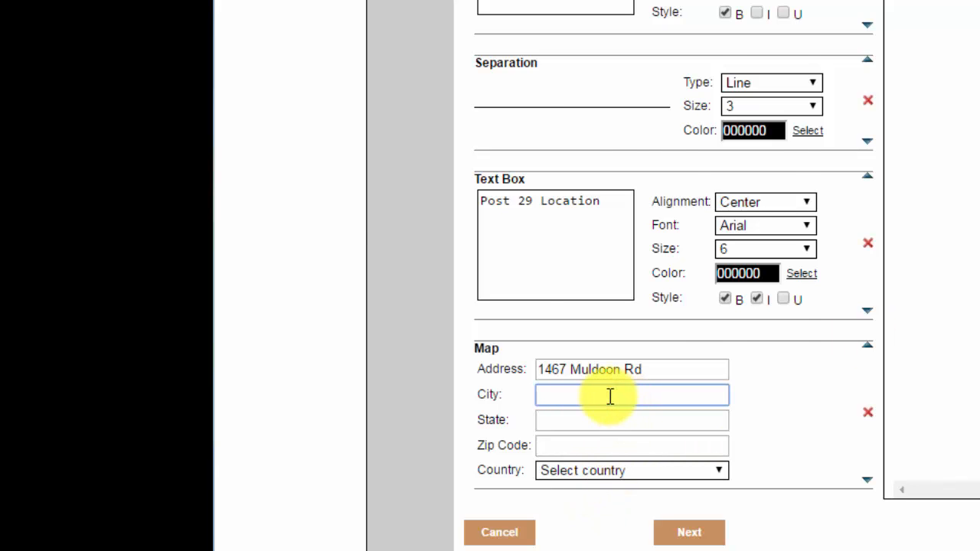
{"action": "type", "text": "Anchorage"}
Step: Enter state Alaska, zip code 9954 and country United States of America, then submit
{"action": "left_click", "coordinate": [608, 422]}
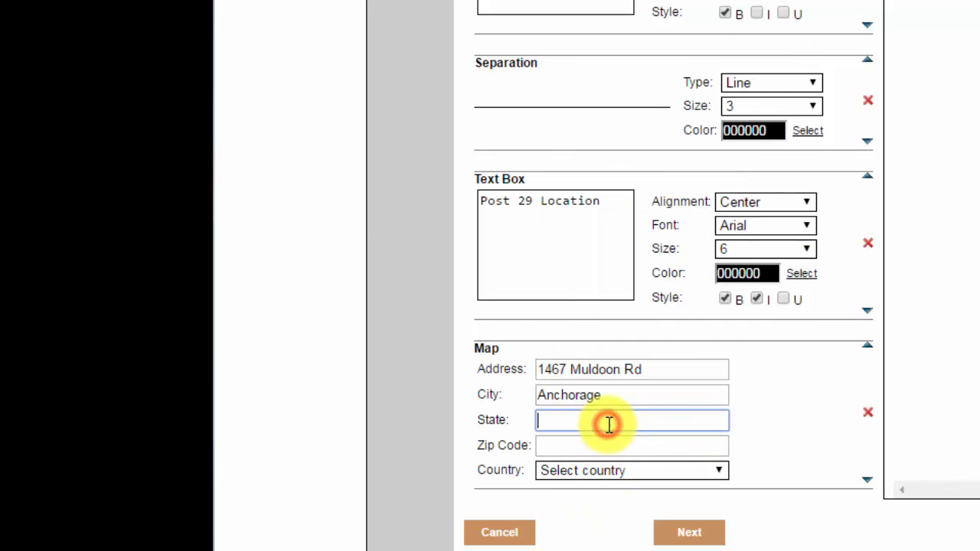
{"action": "type", "text": "alaska"}
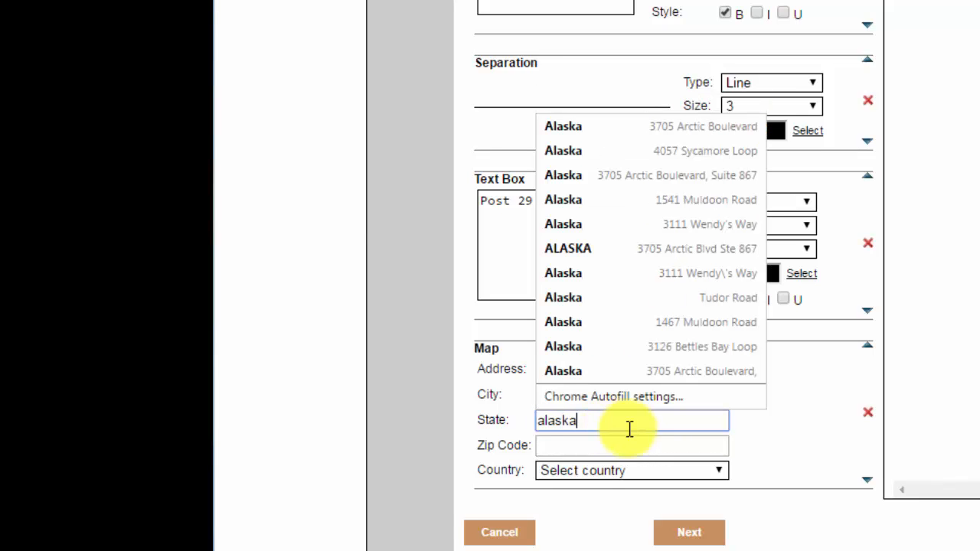
{"action": "left_click", "coordinate": [632, 445]}
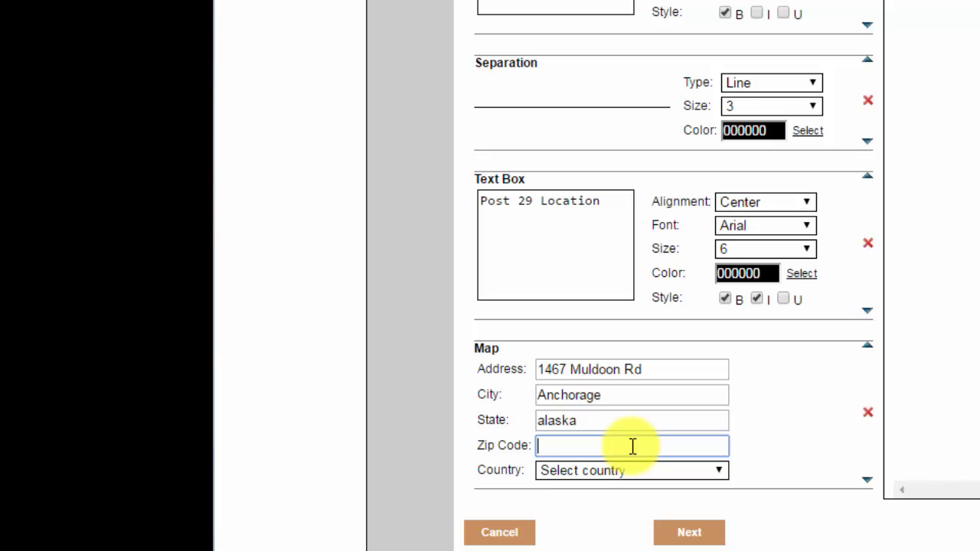
{"action": "type", "text": "9954"}
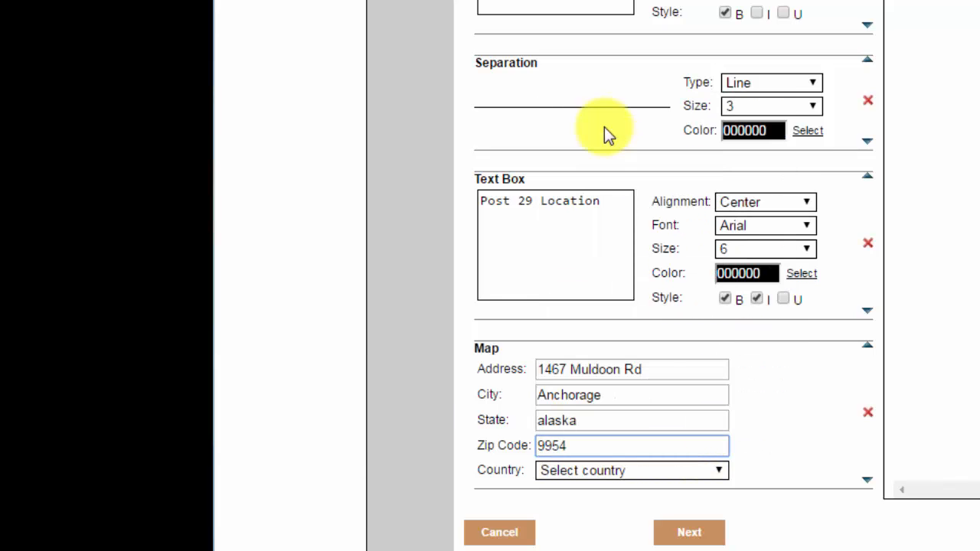
{"action": "left_click", "coordinate": [671, 471]}
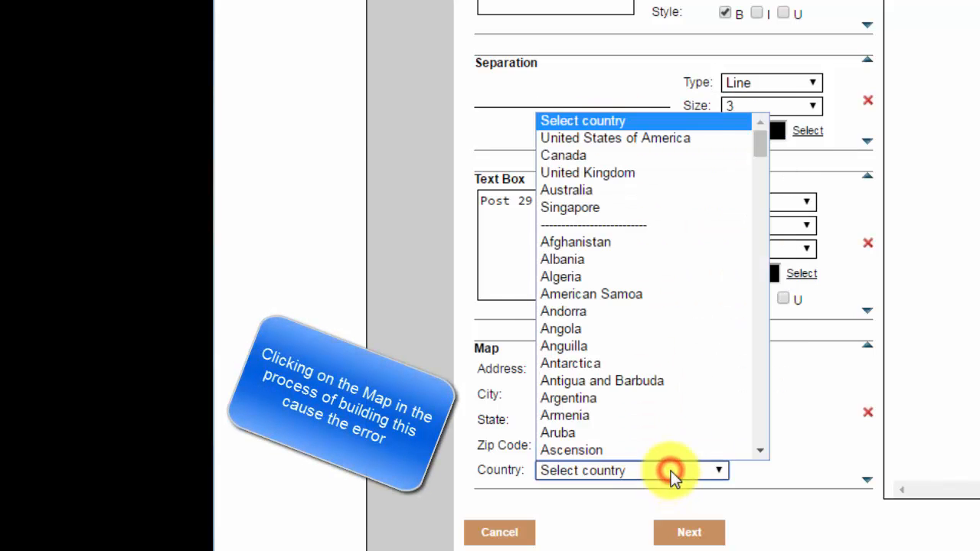
{"action": "left_click", "coordinate": [628, 143]}
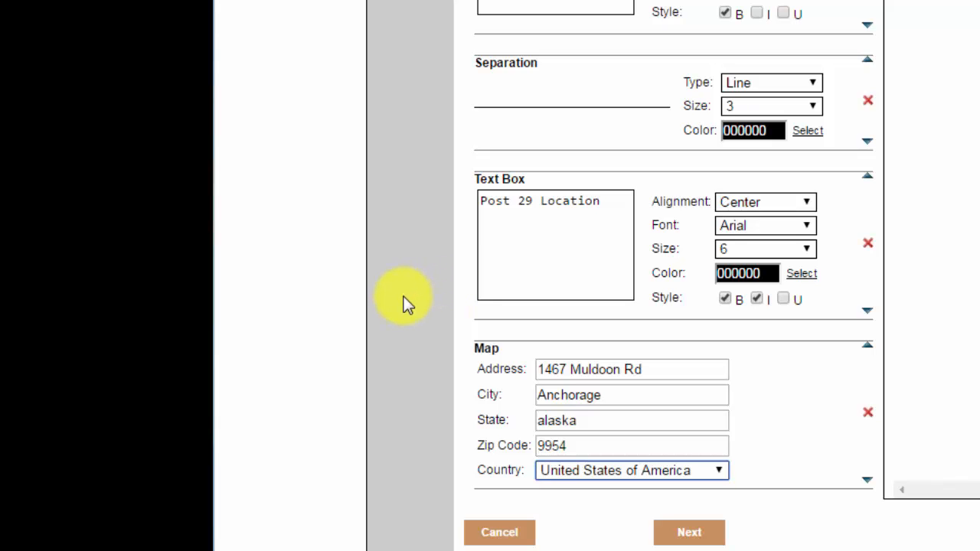
{"action": "left_click", "coordinate": [689, 532]}
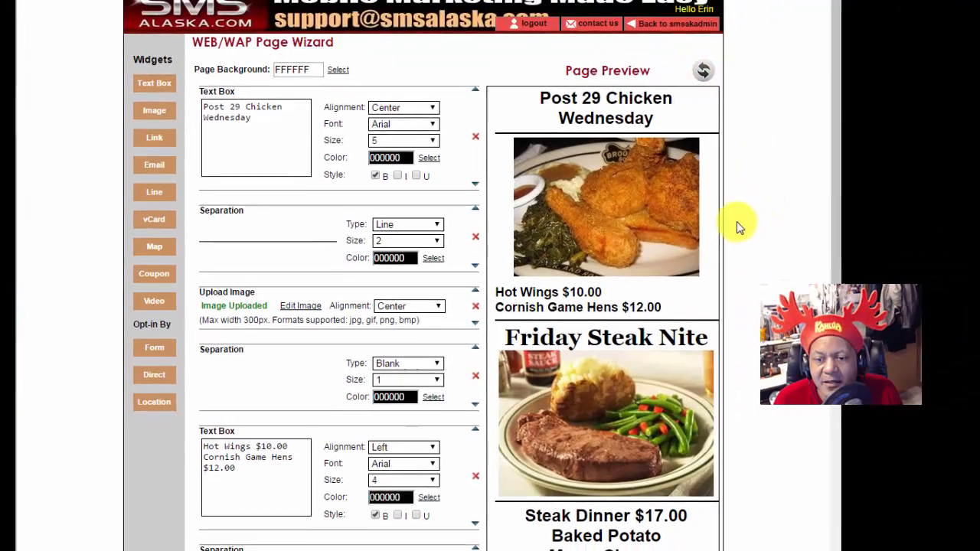
Step: Check the Post 29 Location map, then refresh the preview to show the pinned street map
{"action": "scroll", "coordinate": [740, 225], "scroll_direction": "down", "scroll_amount": 3}
{"action": "scroll", "coordinate": [750, 230], "scroll_direction": "down", "scroll_amount": 2}
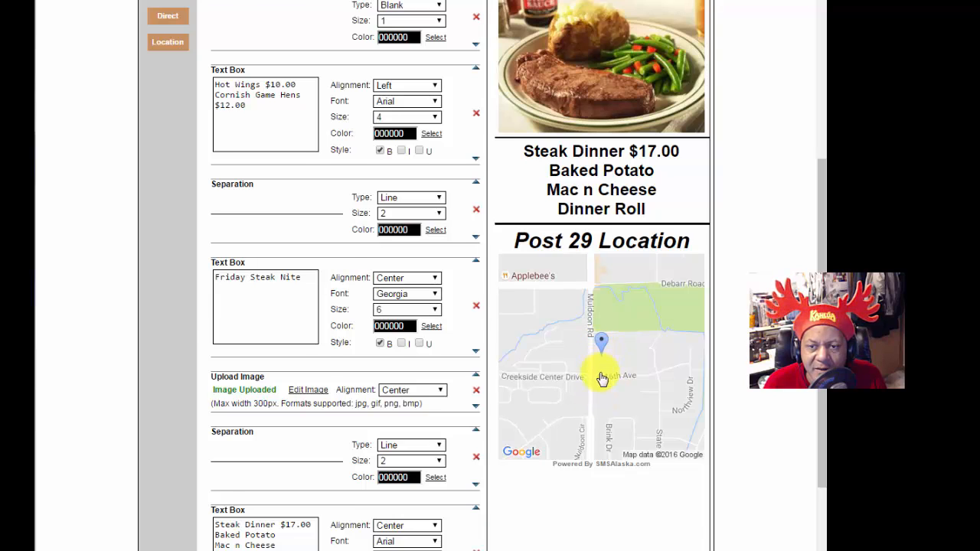
{"action": "scroll", "coordinate": [602, 378], "scroll_direction": "up", "scroll_amount": 1}
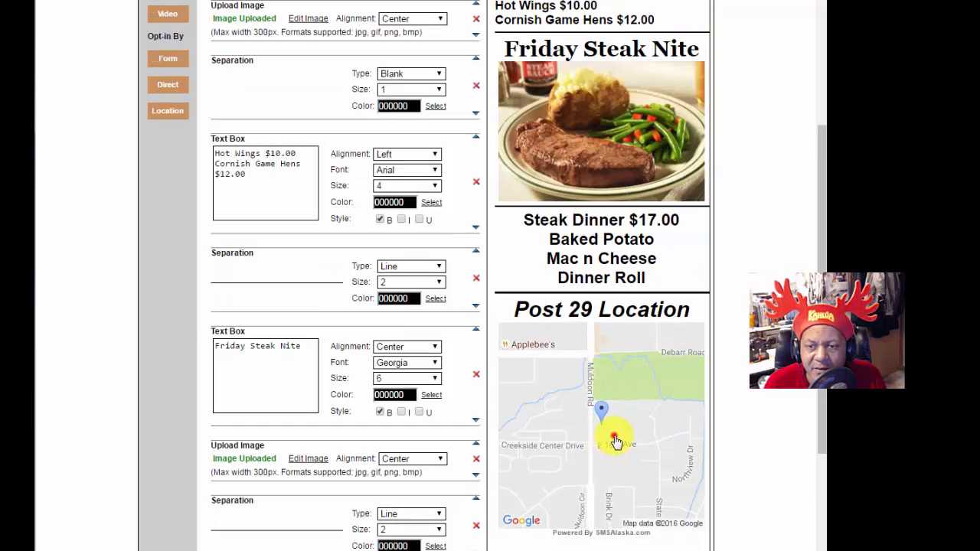
{"action": "scroll", "coordinate": [612, 441], "scroll_direction": "up", "scroll_amount": 1}
{"action": "scroll", "coordinate": [605, 437], "scroll_direction": "down", "scroll_amount": 2}
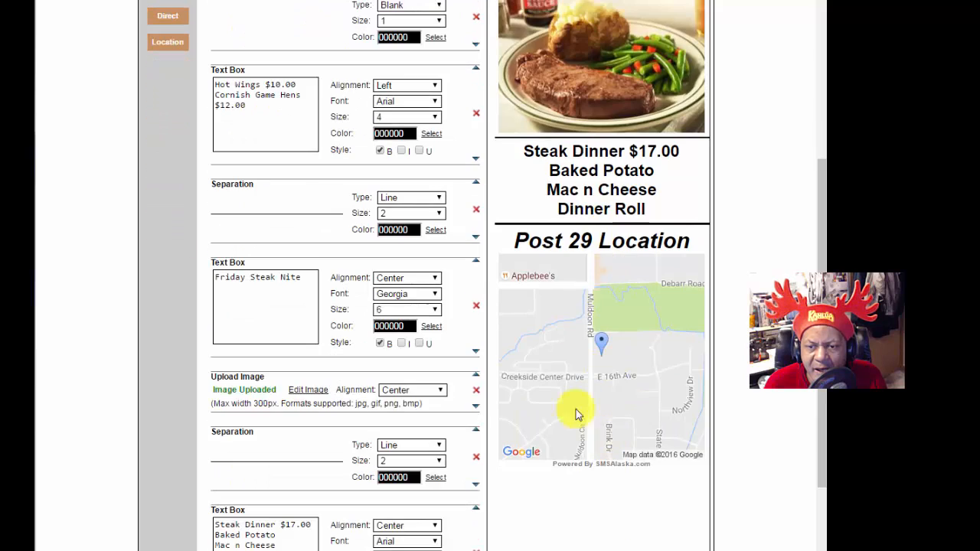
{"action": "left_click", "coordinate": [577, 414]}
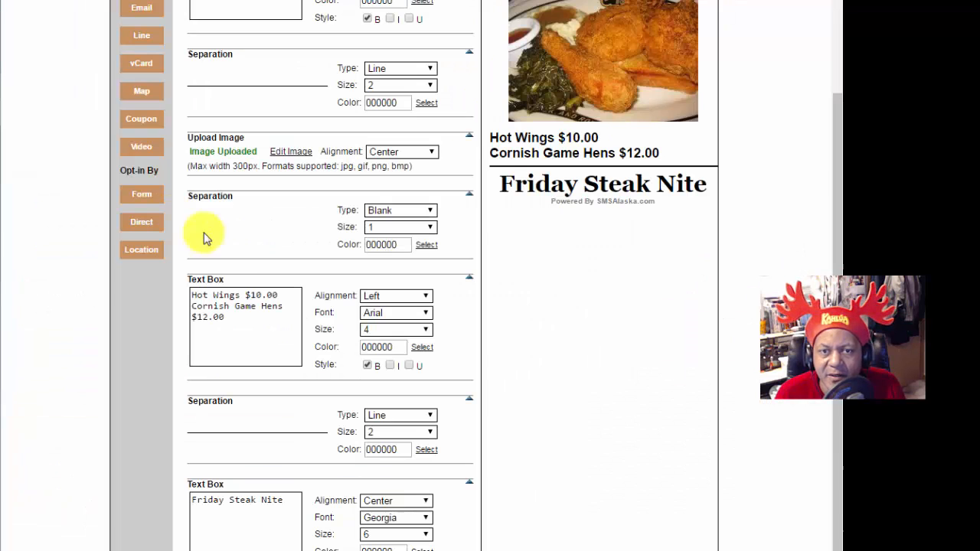
{"action": "scroll", "coordinate": [574, 452], "scroll_direction": "up", "scroll_amount": 2}
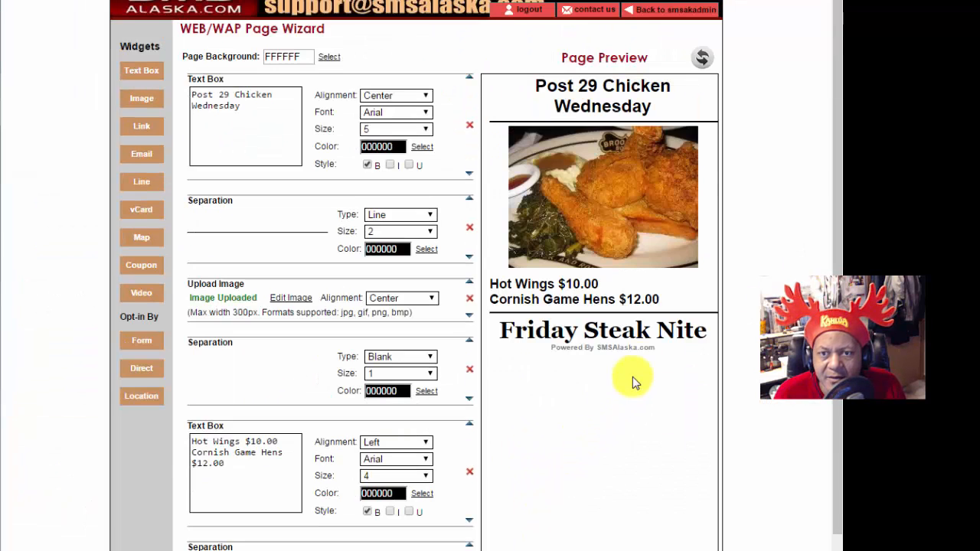
{"action": "left_click", "coordinate": [701, 61]}
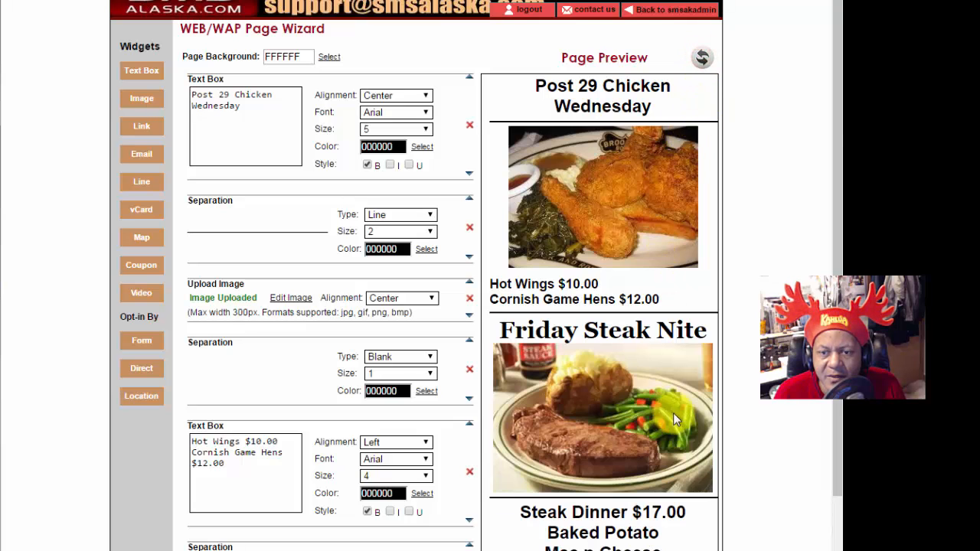
{"action": "scroll", "coordinate": [734, 383], "scroll_direction": "down", "scroll_amount": 3}
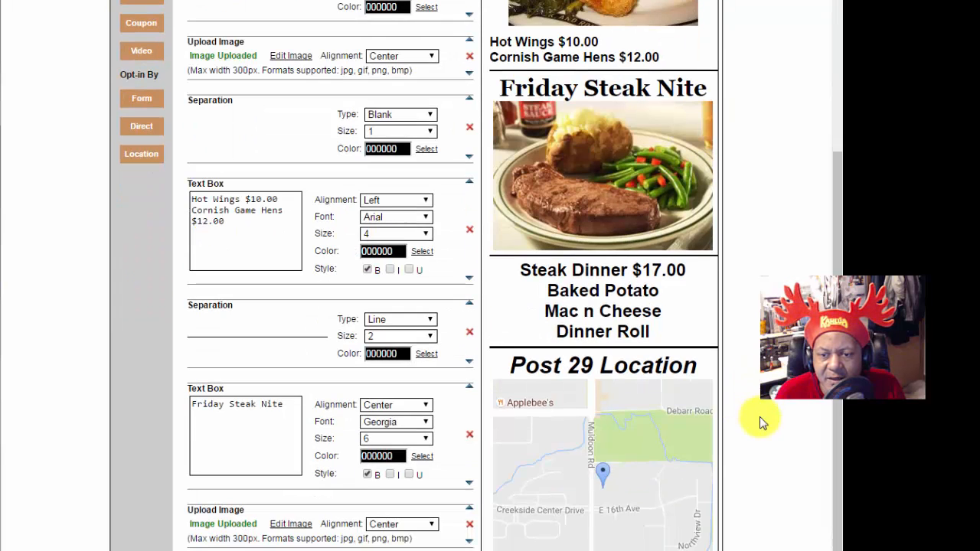
{"action": "scroll", "coordinate": [191, 242], "scroll_direction": "up", "scroll_amount": 3}
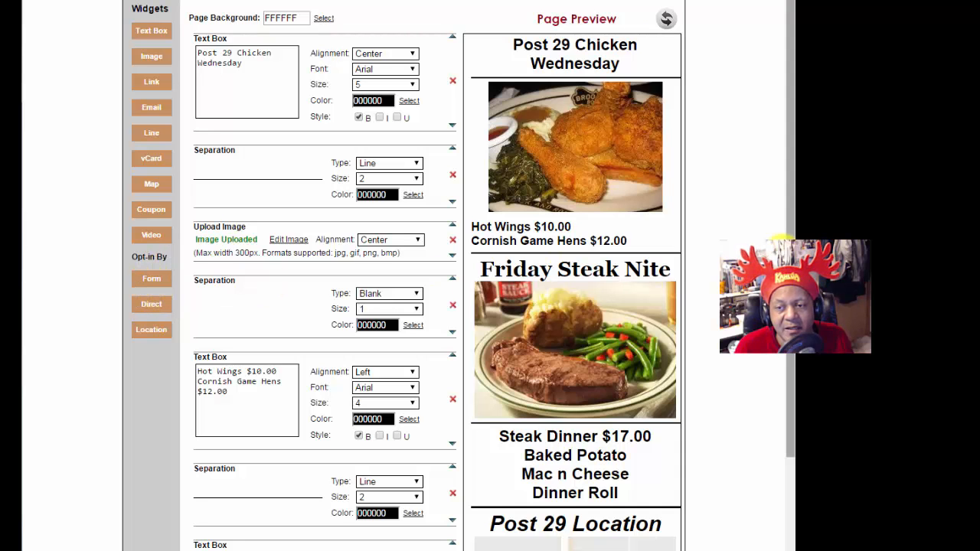
{"action": "left_click_drag", "start_coordinate": [788, 240], "coordinate": [792, 413]}
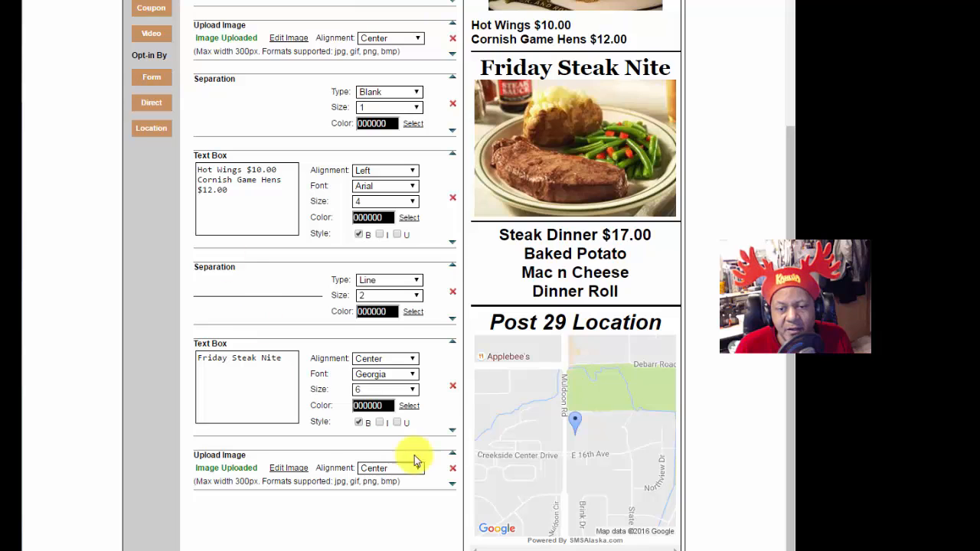
{"action": "scroll", "coordinate": [547, 258], "scroll_direction": "up", "scroll_amount": 3}
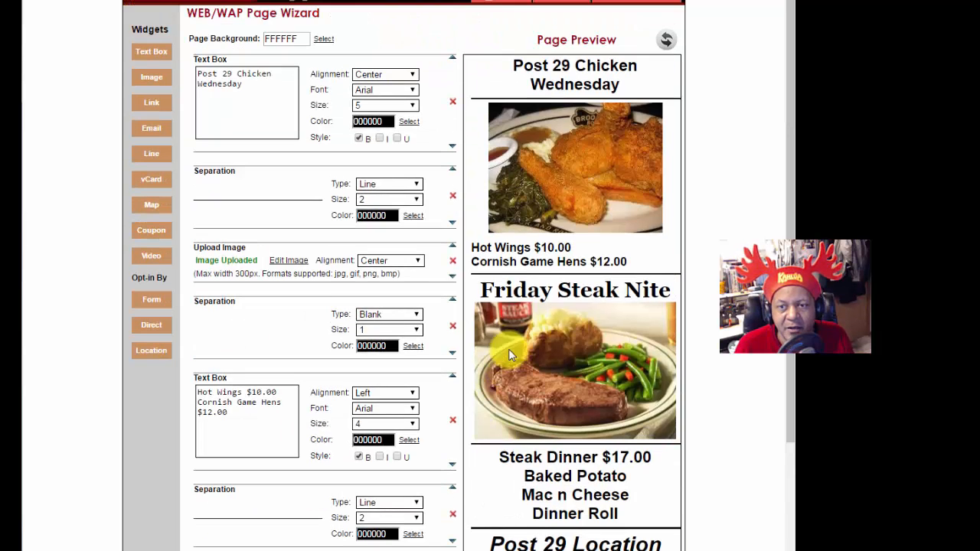
{"action": "scroll", "coordinate": [570, 262], "scroll_direction": "down", "scroll_amount": 3}
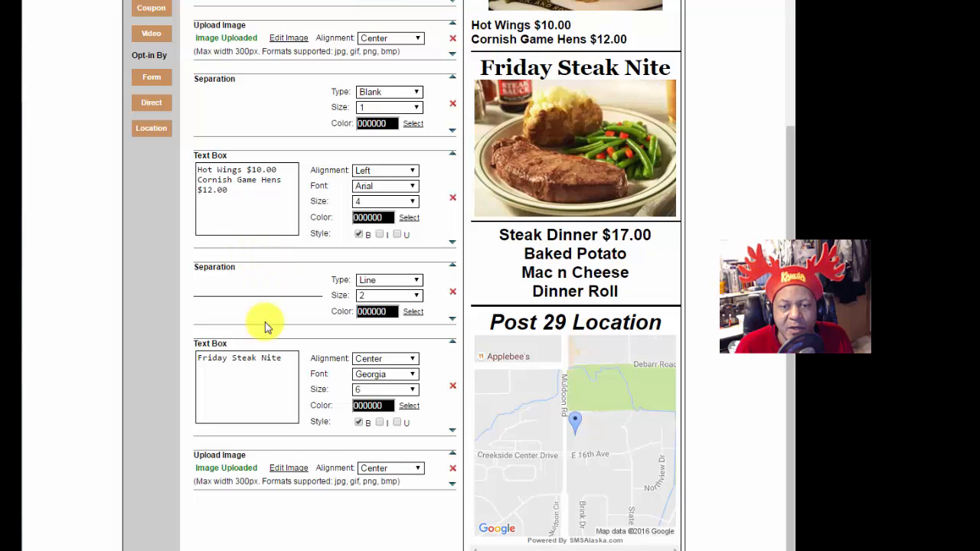
Step: Move the Friday Steak Nite text box above the size-2 separator and refresh the preview
{"action": "left_click", "coordinate": [453, 344]}
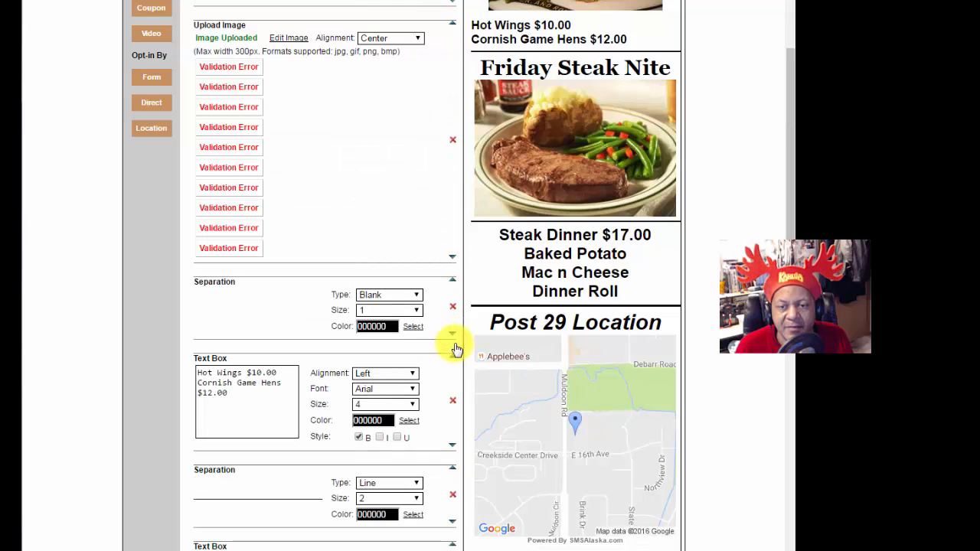
{"action": "scroll", "coordinate": [766, 130], "scroll_direction": "up", "scroll_amount": 3}
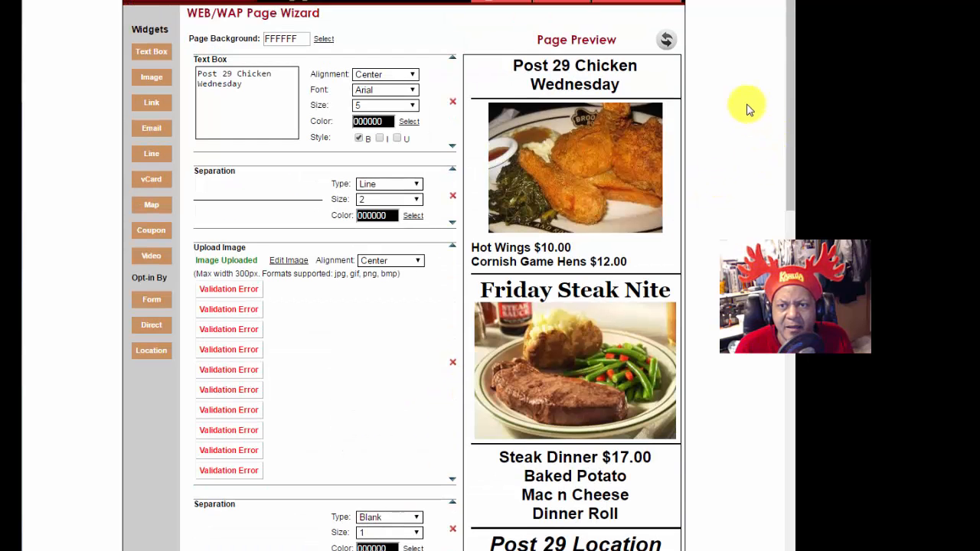
{"action": "left_click", "coordinate": [667, 44]}
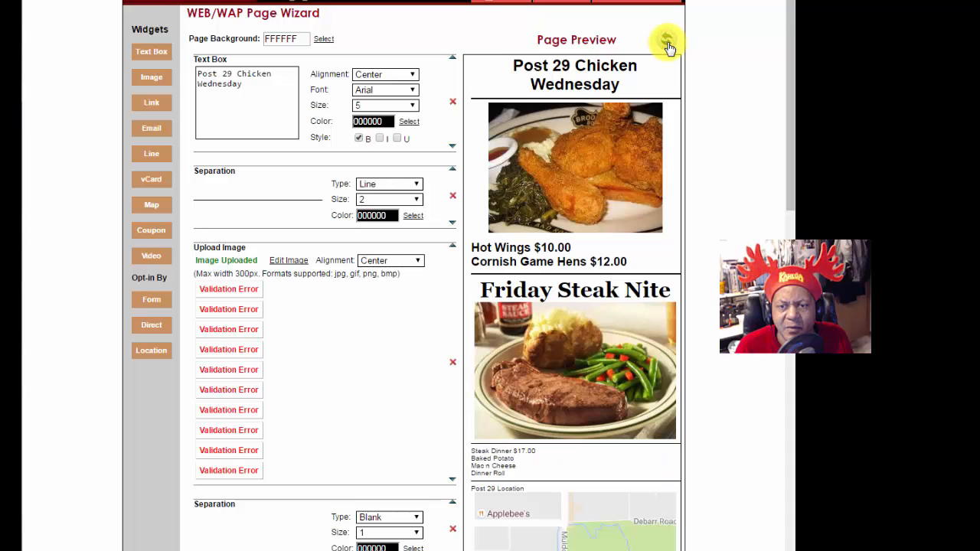
{"action": "scroll", "coordinate": [750, 238], "scroll_direction": "down", "scroll_amount": 3}
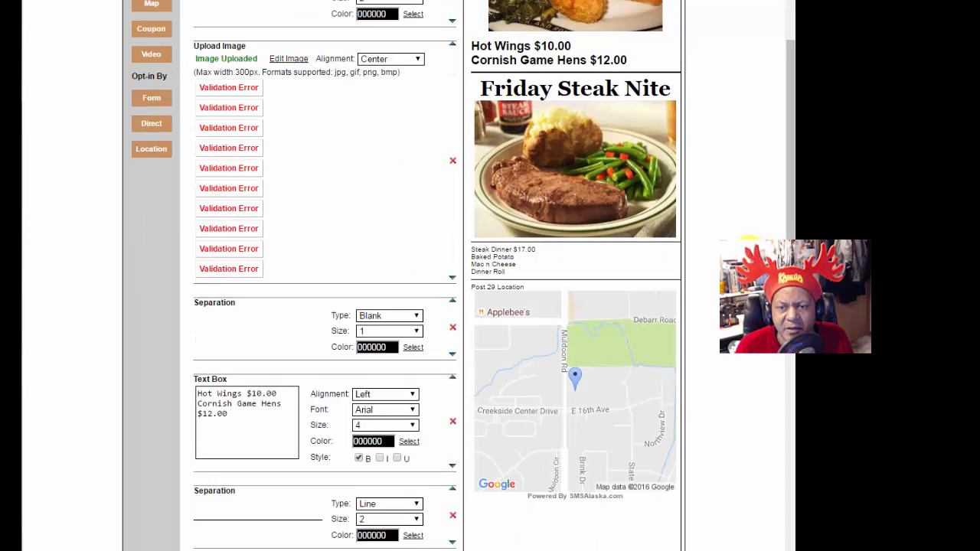
{"action": "scroll", "coordinate": [731, 350], "scroll_direction": "down", "scroll_amount": 3}
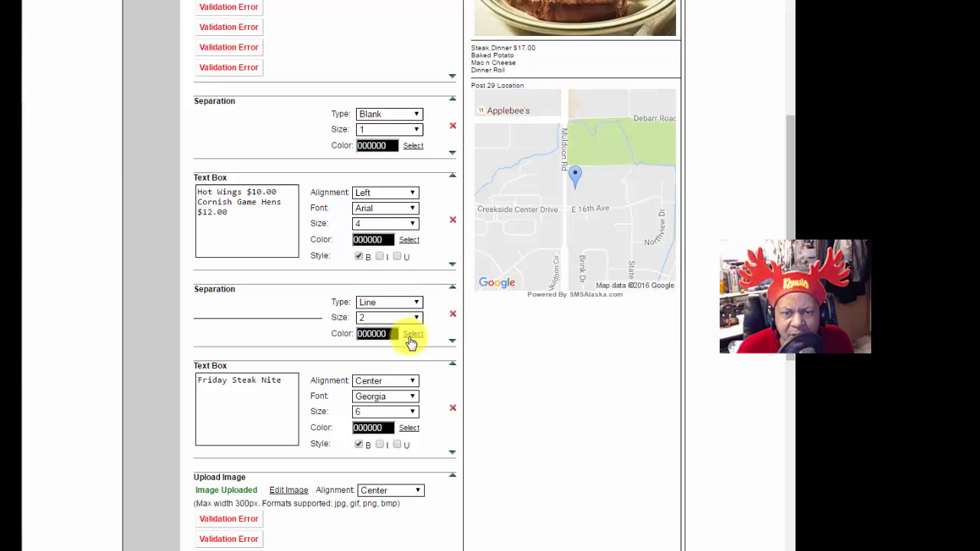
{"action": "left_click", "coordinate": [452, 344]}
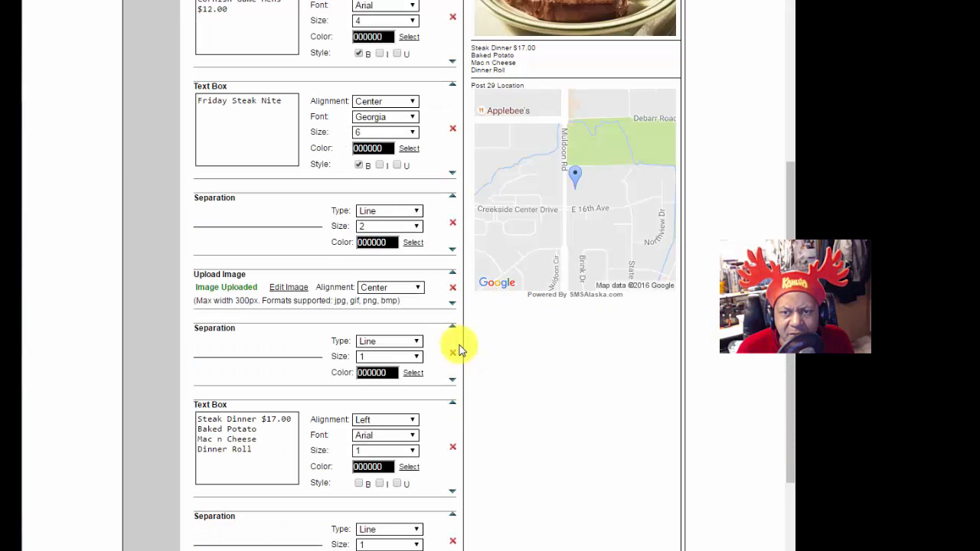
{"action": "scroll", "coordinate": [784, 375], "scroll_direction": "up", "scroll_amount": 6}
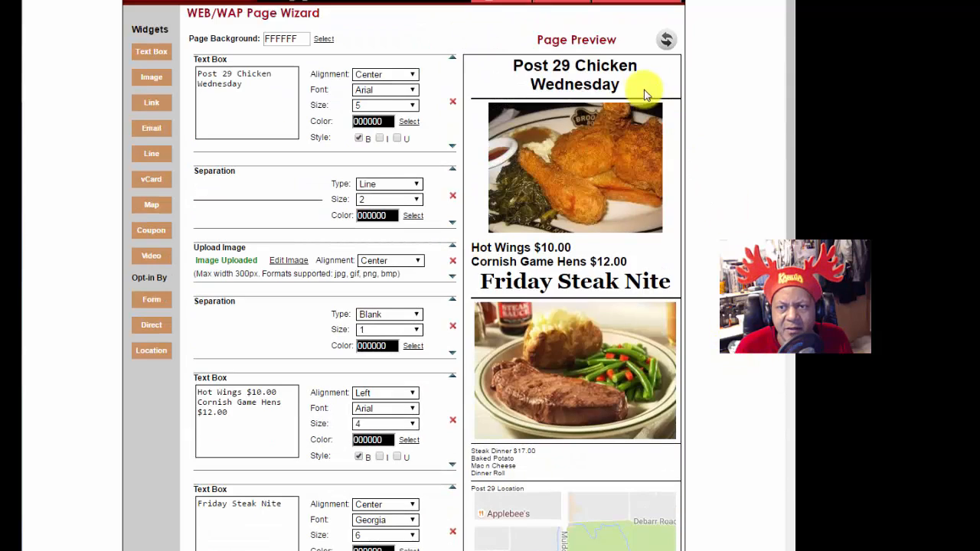
{"action": "left_click", "coordinate": [668, 36]}
{"action": "scroll", "coordinate": [687, 319], "scroll_direction": "down", "scroll_amount": 3}
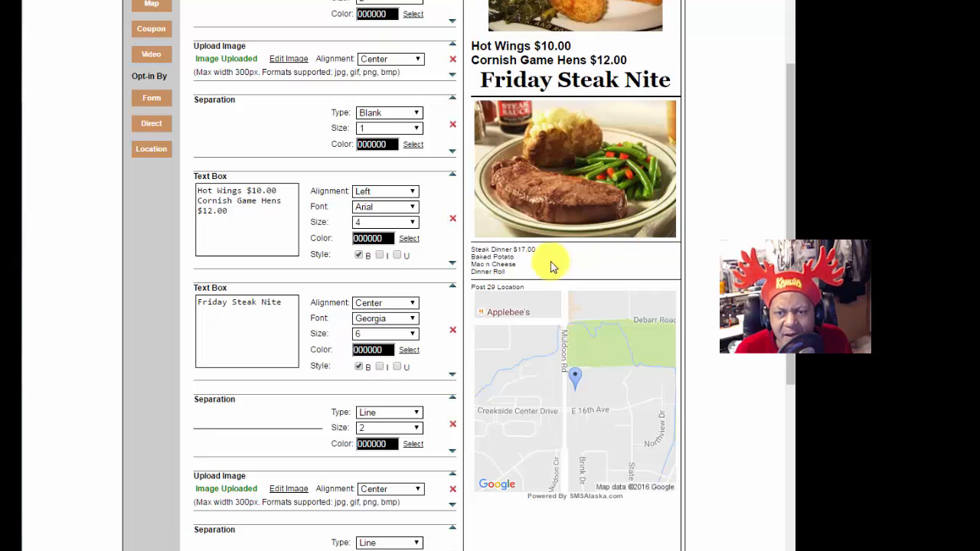
{"action": "scroll", "coordinate": [283, 321], "scroll_direction": "down", "scroll_amount": 3}
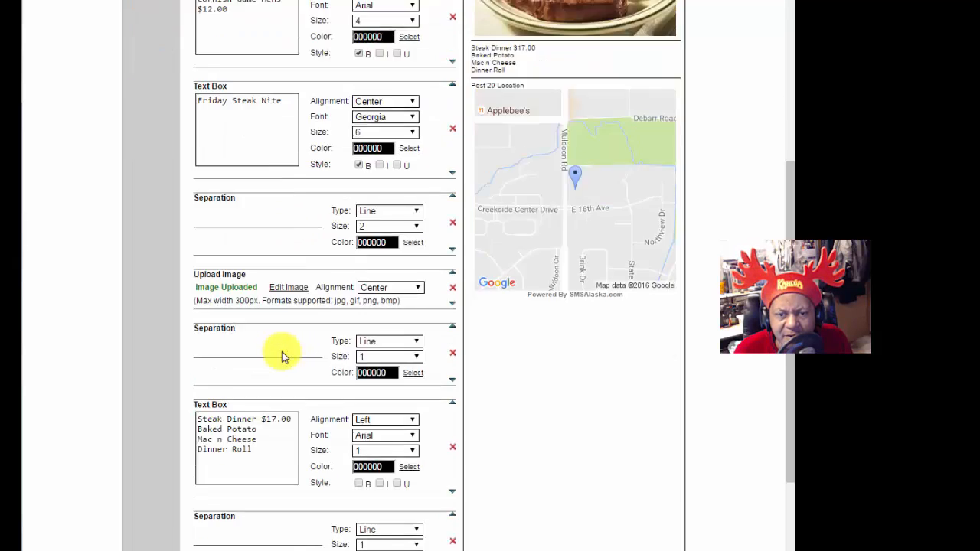
Step: Make the Steak Dinner text size 5 bold Georgia and refresh the preview
{"action": "left_click", "coordinate": [413, 451]}
{"action": "left_click", "coordinate": [389, 509]}
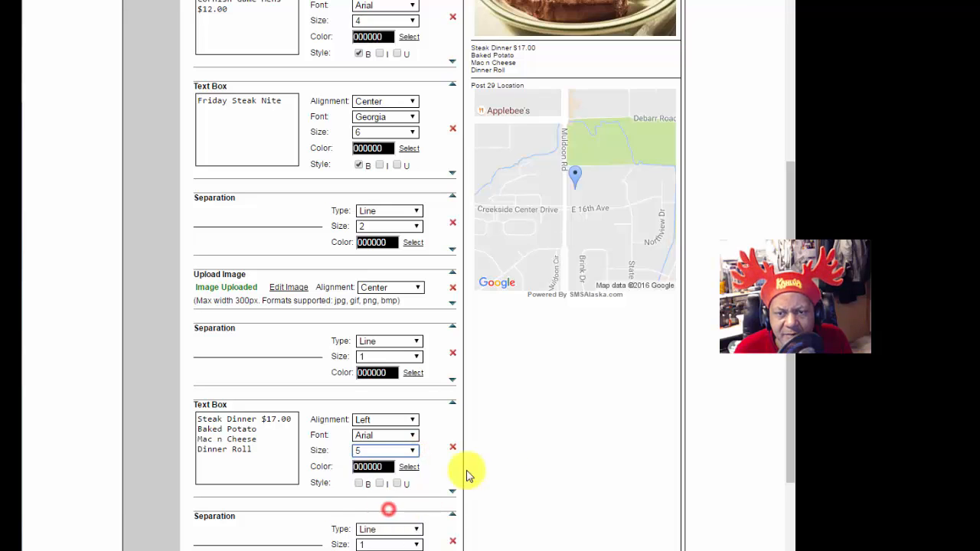
{"action": "scroll", "coordinate": [698, 173], "scroll_direction": "up", "scroll_amount": 5}
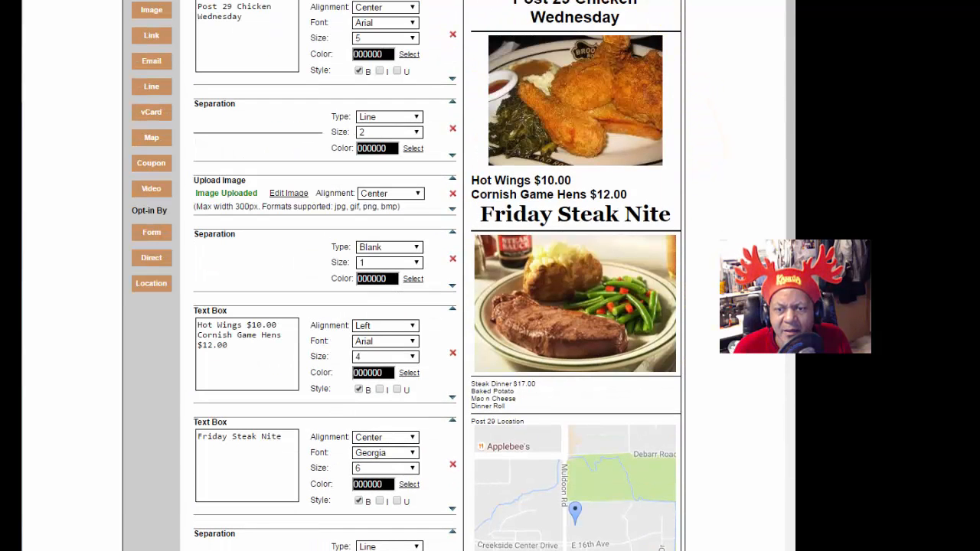
{"action": "scroll", "coordinate": [618, 404], "scroll_direction": "down", "scroll_amount": 5}
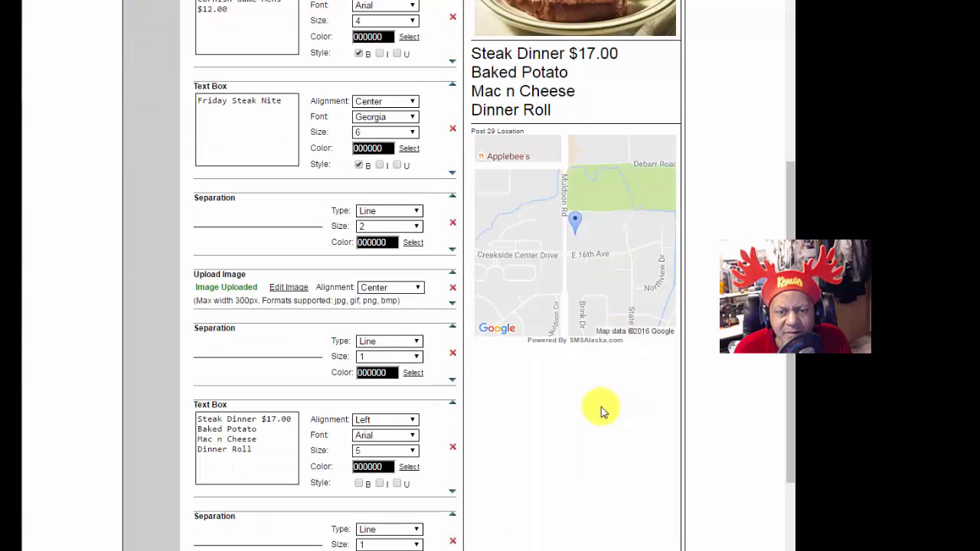
{"action": "left_click", "coordinate": [406, 435]}
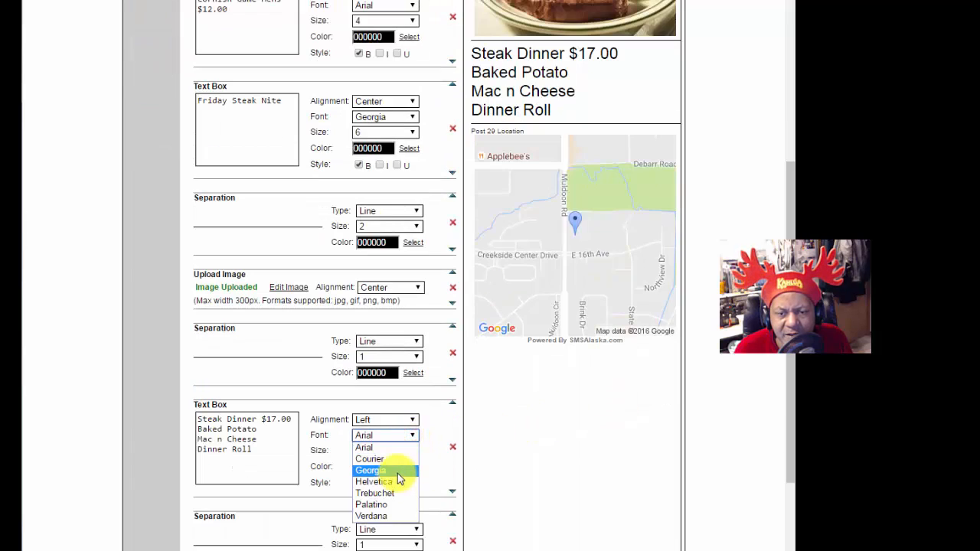
{"action": "left_click", "coordinate": [398, 471]}
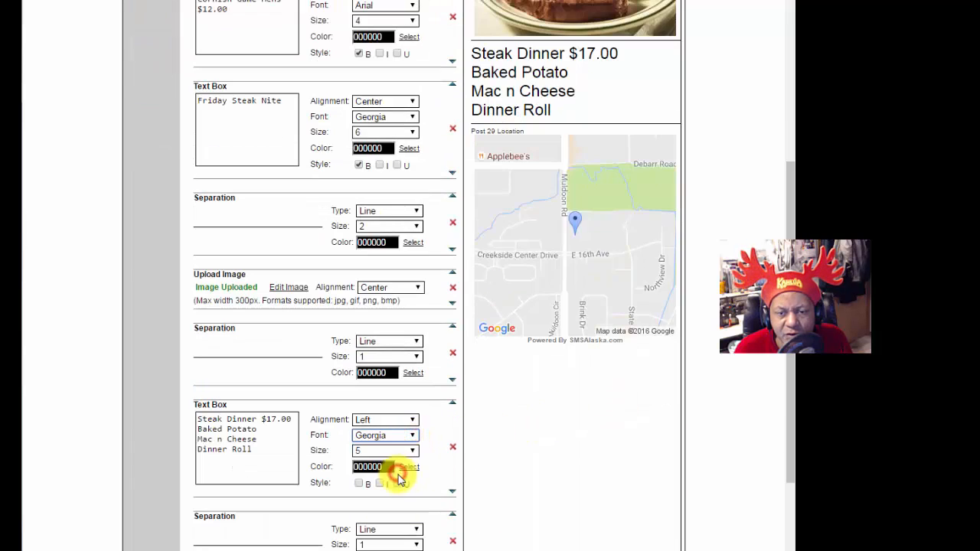
{"action": "left_click", "coordinate": [358, 484]}
{"action": "scroll", "coordinate": [635, 459], "scroll_direction": "up", "scroll_amount": 6}
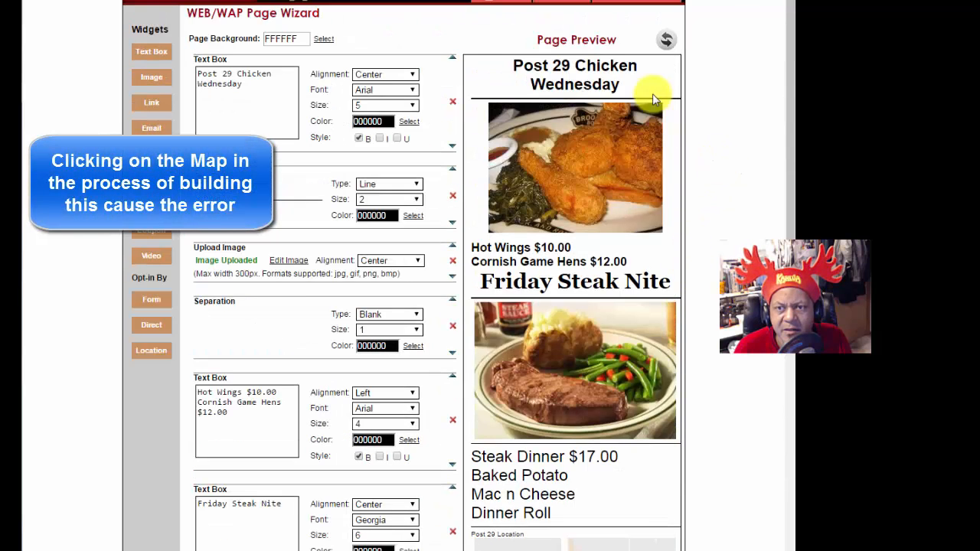
{"action": "left_click", "coordinate": [666, 44]}
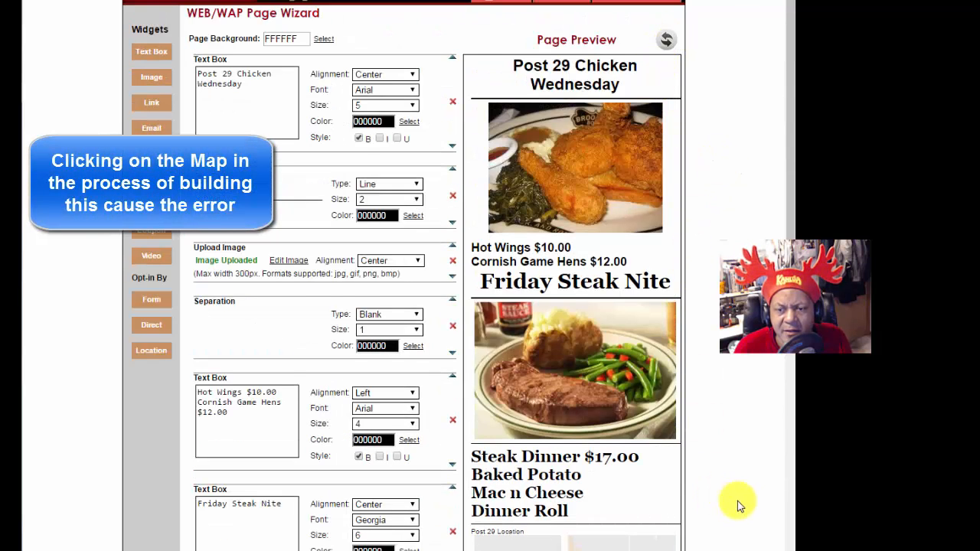
{"action": "scroll", "coordinate": [737, 497], "scroll_direction": "down", "scroll_amount": 4}
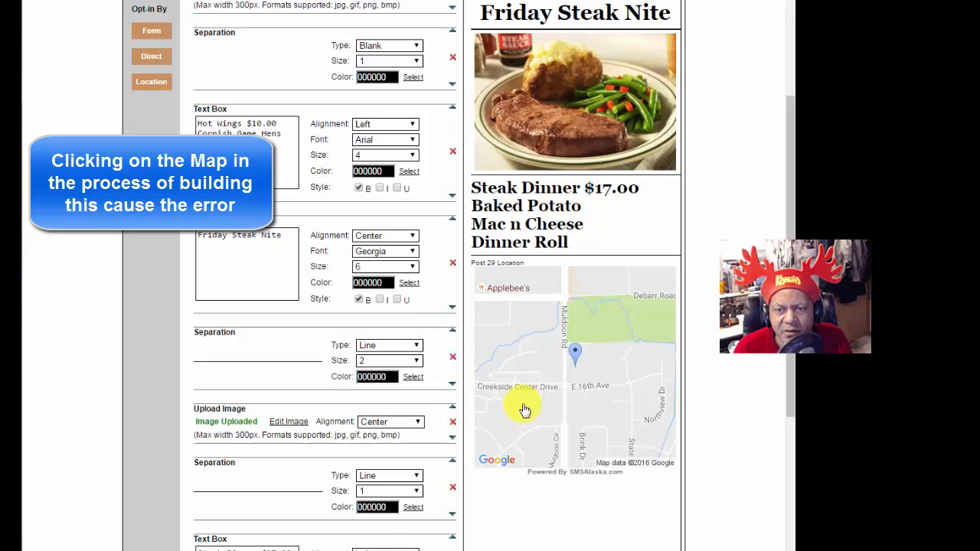
{"action": "scroll", "coordinate": [525, 406], "scroll_direction": "down", "scroll_amount": 1}
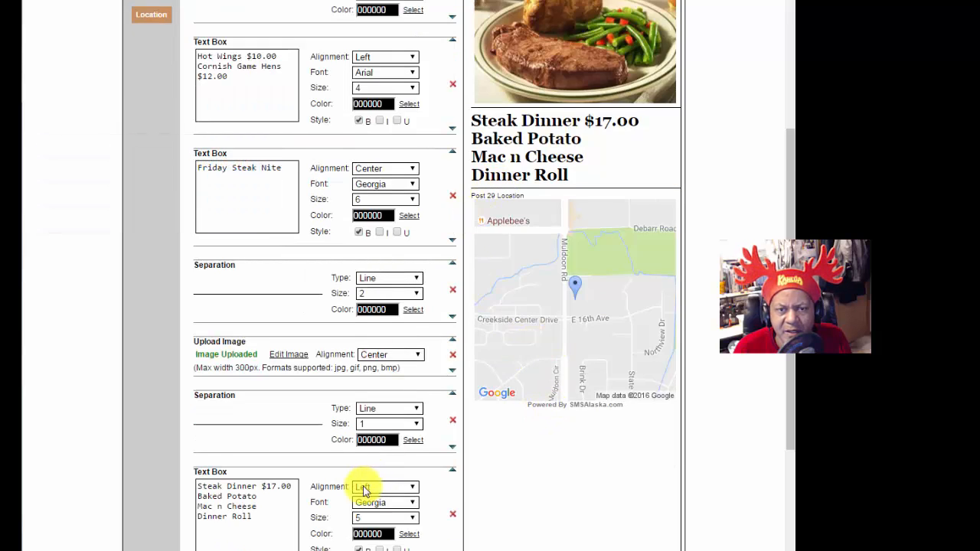
{"action": "scroll", "coordinate": [352, 459], "scroll_direction": "down", "scroll_amount": 4}
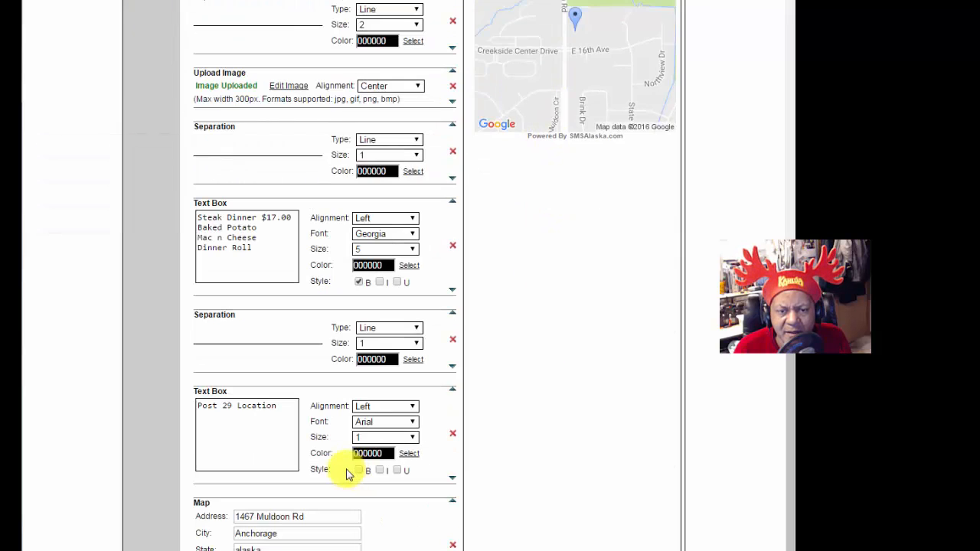
Step: Set the Post 29 Location text to bold size 6 and refresh the preview
{"action": "left_click", "coordinate": [383, 437]}
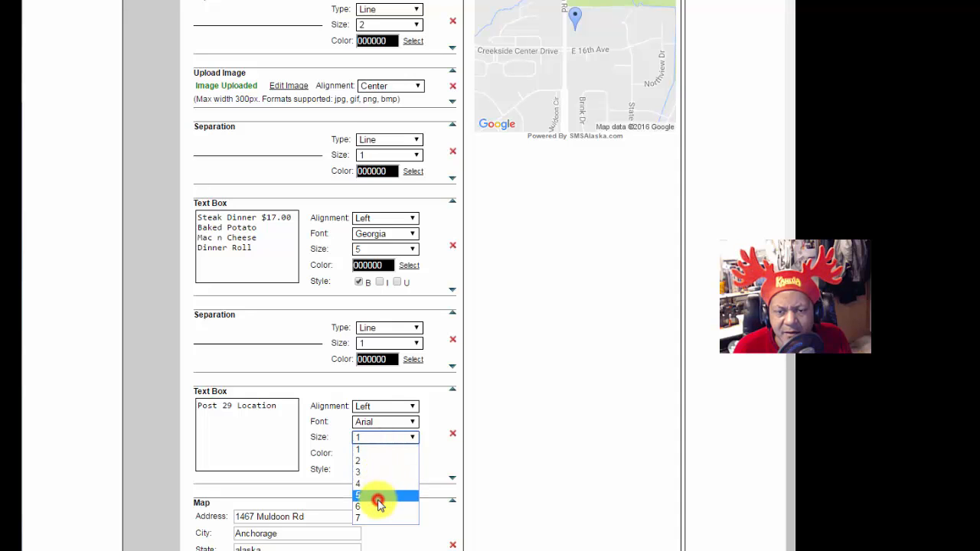
{"action": "left_click", "coordinate": [378, 506]}
{"action": "left_click", "coordinate": [358, 470]}
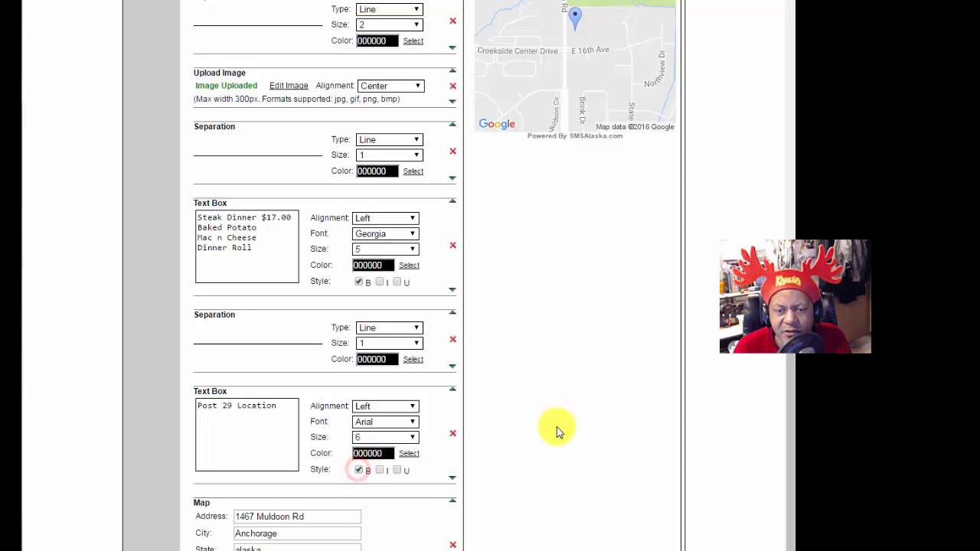
{"action": "scroll", "coordinate": [584, 433], "scroll_direction": "up", "scroll_amount": 5}
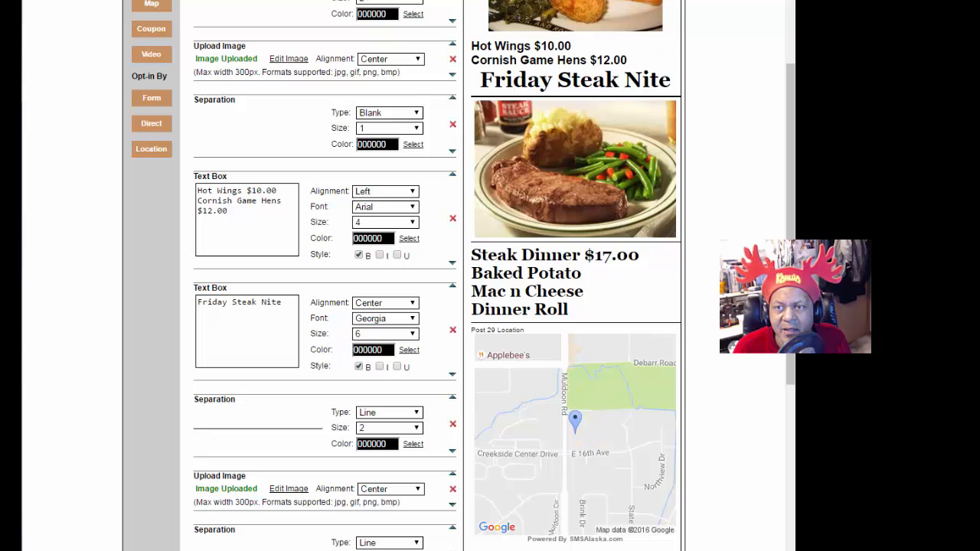
{"action": "scroll", "coordinate": [699, 72], "scroll_direction": "up", "scroll_amount": 3}
{"action": "left_click", "coordinate": [665, 41]}
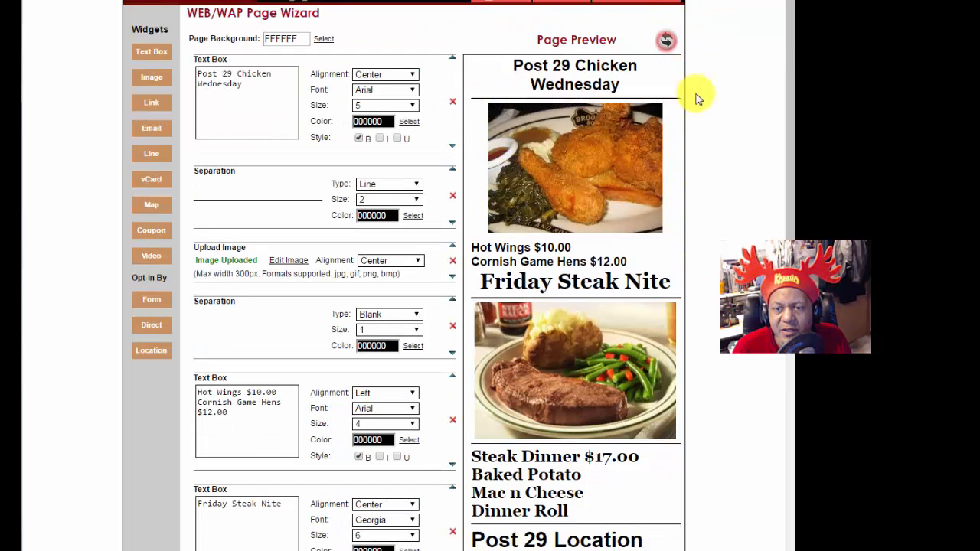
{"action": "scroll", "coordinate": [750, 375], "scroll_direction": "down", "scroll_amount": 7}
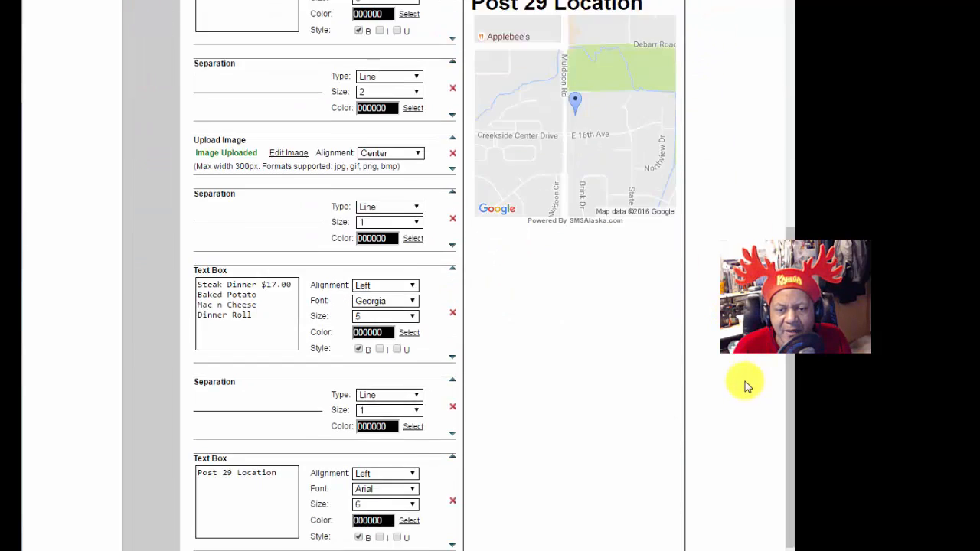
{"action": "scroll", "coordinate": [747, 386], "scroll_direction": "down", "scroll_amount": 1}
Step: Centre the Post 29 Location heading above the map
{"action": "left_click", "coordinate": [409, 408]}
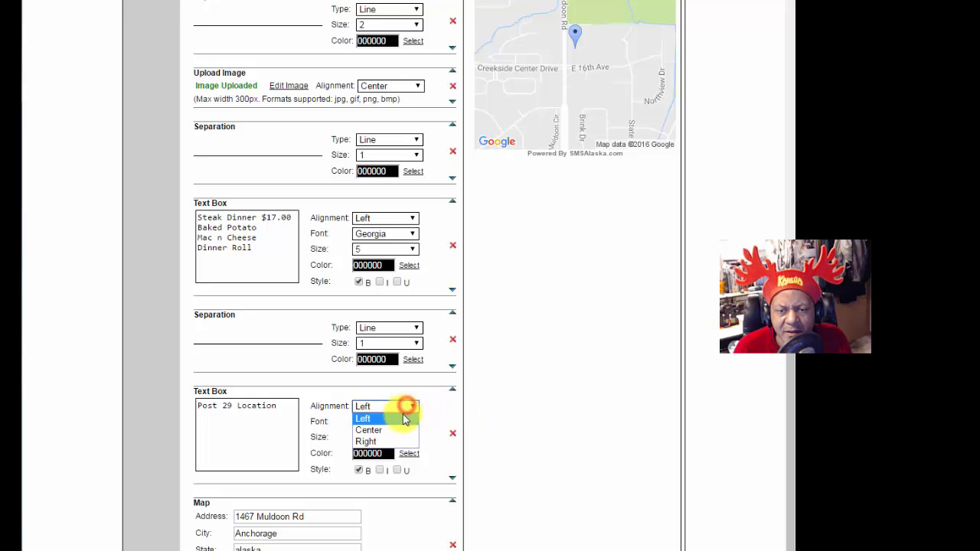
{"action": "left_click", "coordinate": [403, 430]}
{"action": "scroll", "coordinate": [735, 199], "scroll_direction": "up", "scroll_amount": 8}
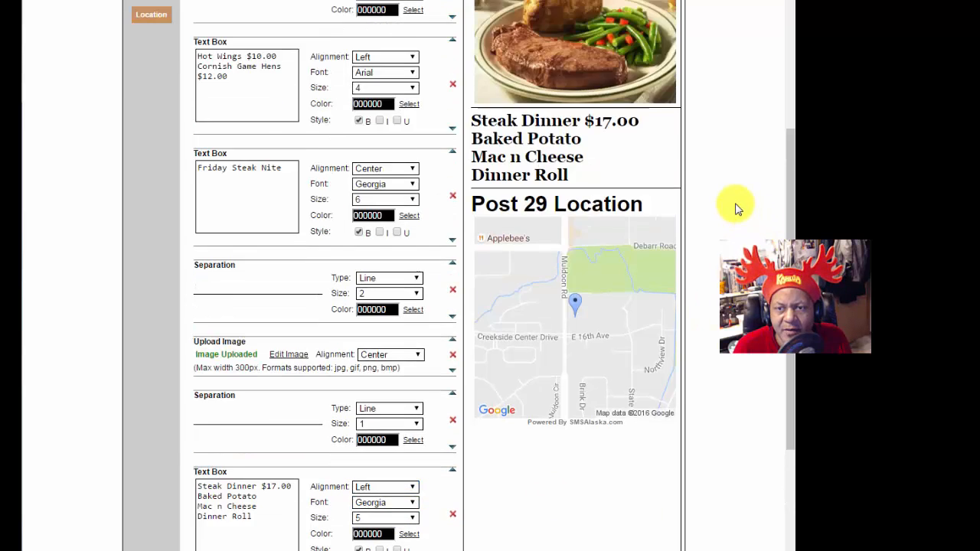
{"action": "left_click", "coordinate": [664, 39]}
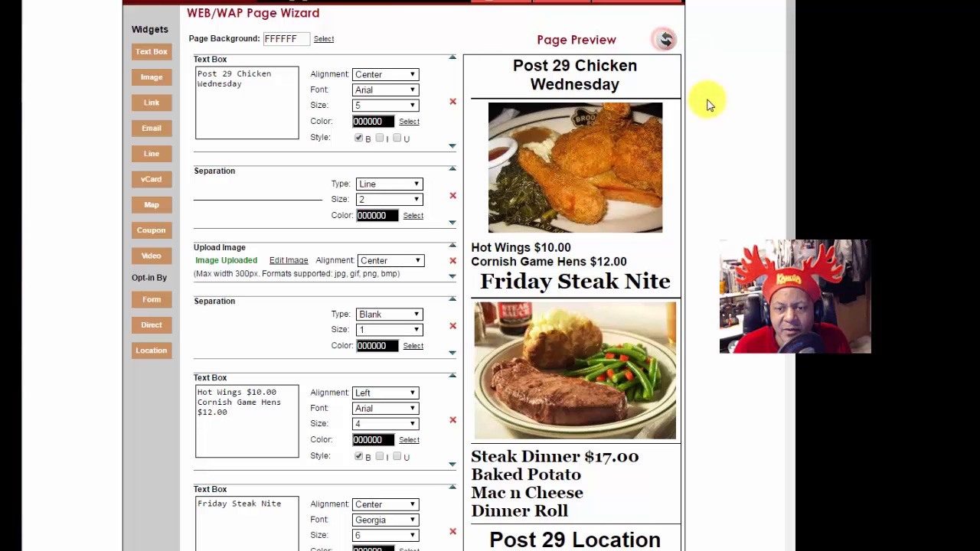
{"action": "scroll", "coordinate": [401, 276], "scroll_direction": "down", "scroll_amount": 5}
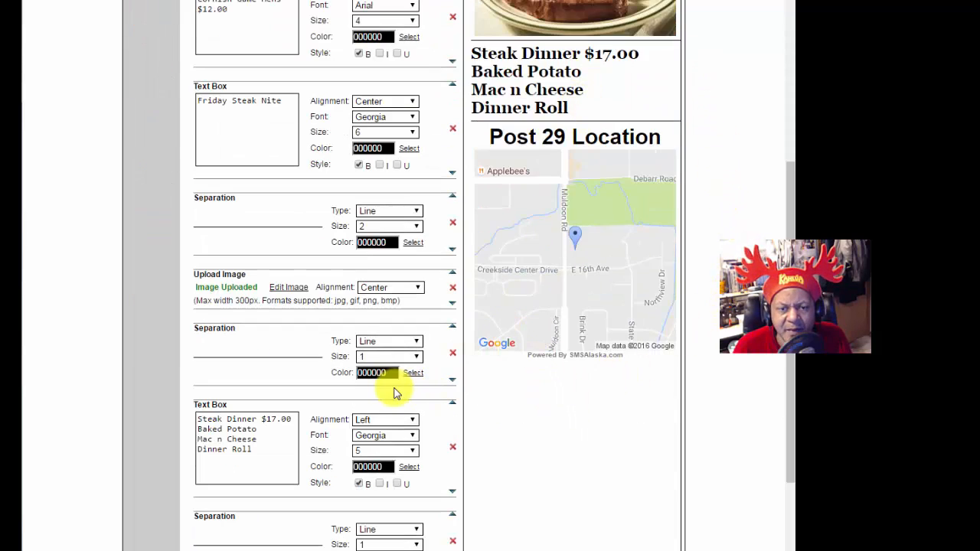
Step: Set the separators above and below the Steak Dinner text to size 2
{"action": "left_click", "coordinate": [392, 358]}
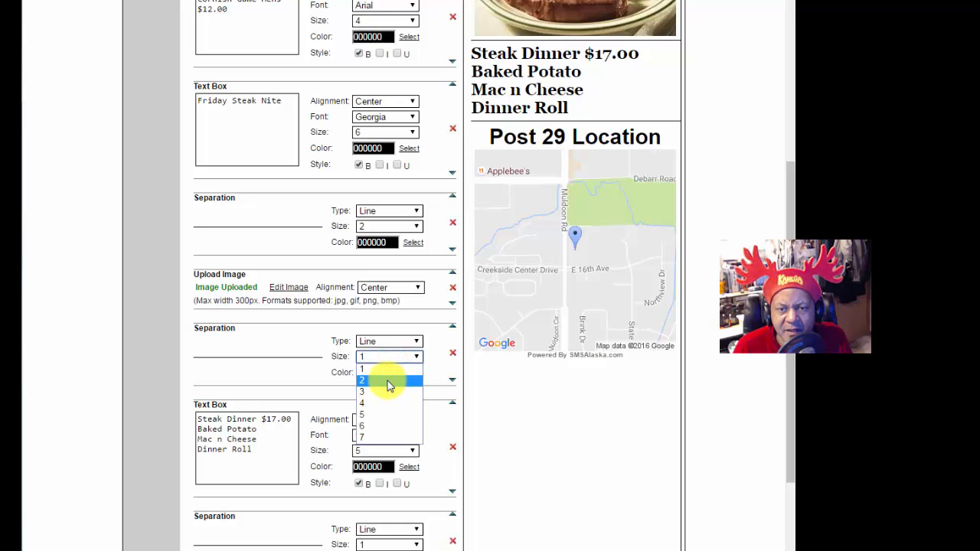
{"action": "left_click", "coordinate": [388, 383]}
{"action": "left_click", "coordinate": [400, 544]}
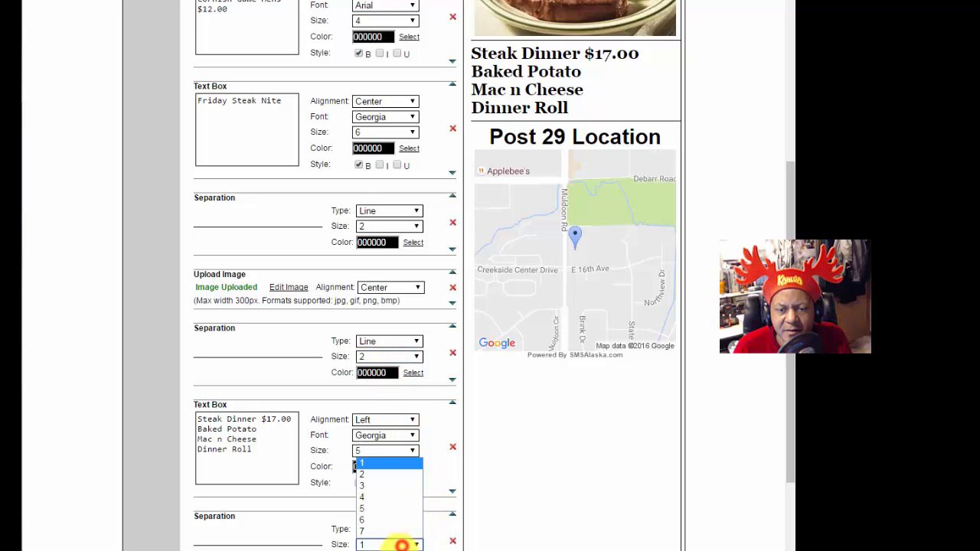
{"action": "left_click", "coordinate": [376, 474]}
Step: Add a Line separator after the Post 29 Location map and set its size to 2
{"action": "scroll", "coordinate": [452, 490], "scroll_direction": "up", "scroll_amount": 5}
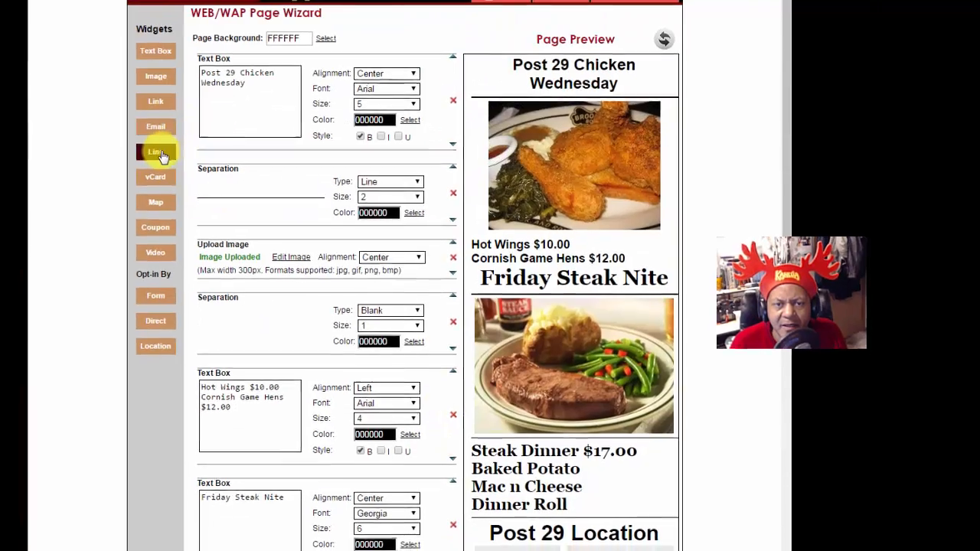
{"action": "left_click", "coordinate": [177, 145]}
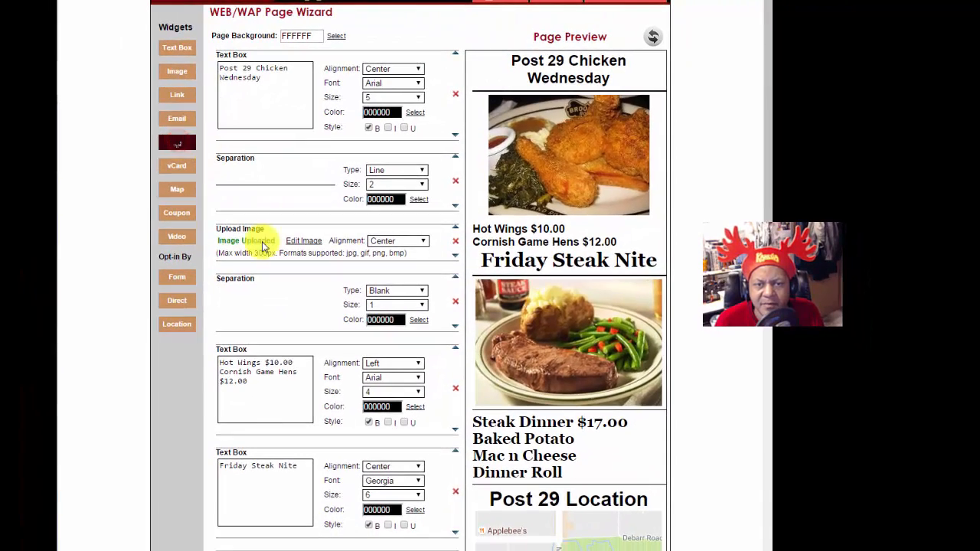
{"action": "scroll", "coordinate": [382, 413], "scroll_direction": "down", "scroll_amount": 7}
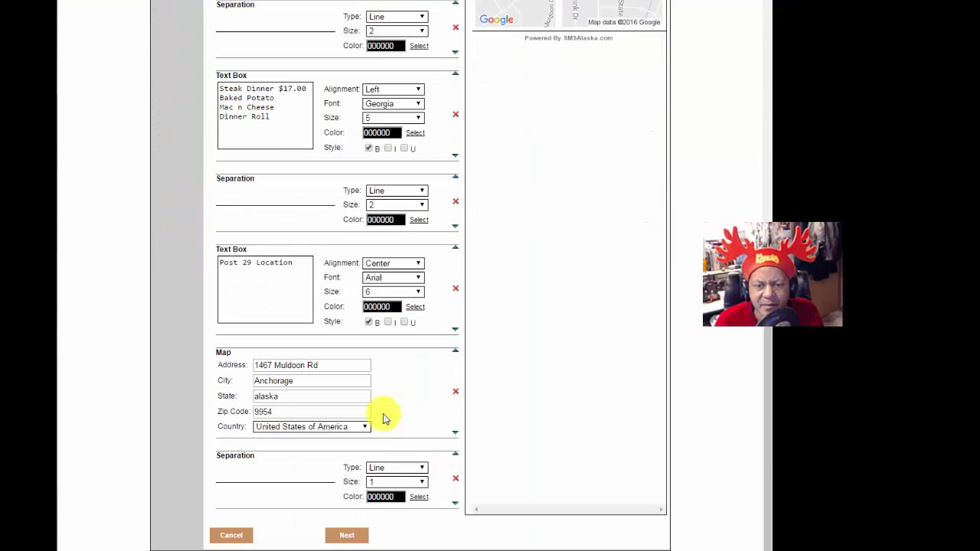
{"action": "left_click", "coordinate": [396, 482]}
{"action": "left_click", "coordinate": [389, 505]}
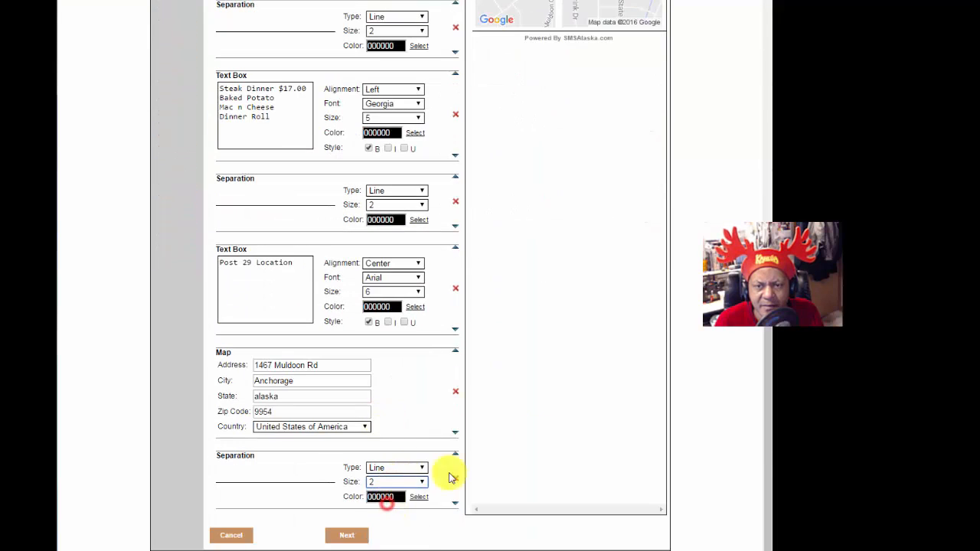
{"action": "scroll", "coordinate": [634, 240], "scroll_direction": "up", "scroll_amount": 9}
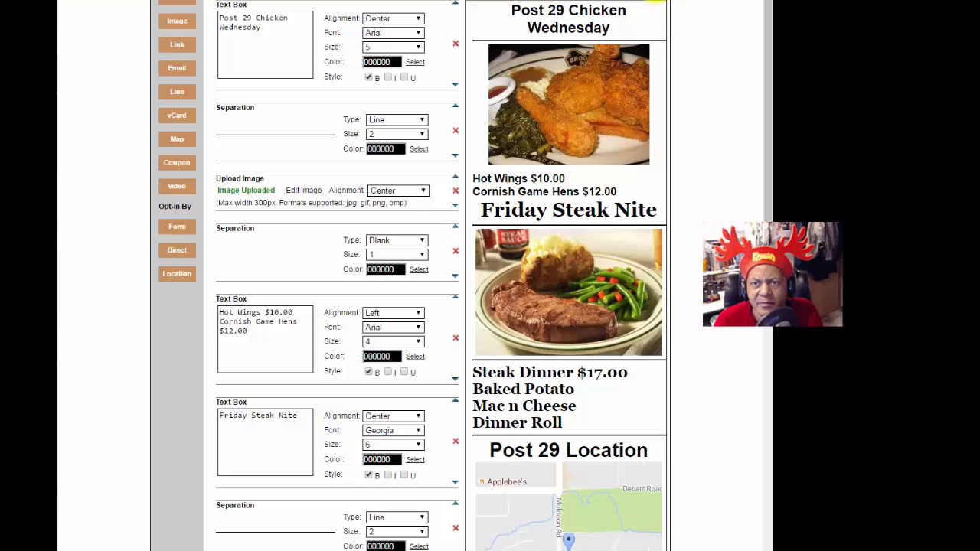
{"action": "scroll", "coordinate": [720, 328], "scroll_direction": "down", "scroll_amount": 5}
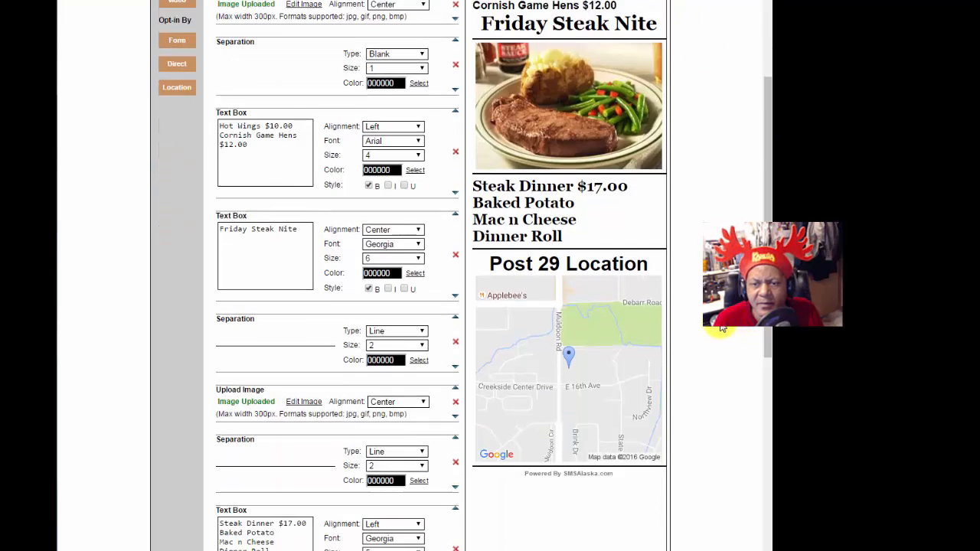
{"action": "scroll", "coordinate": [719, 328], "scroll_direction": "down", "scroll_amount": 3}
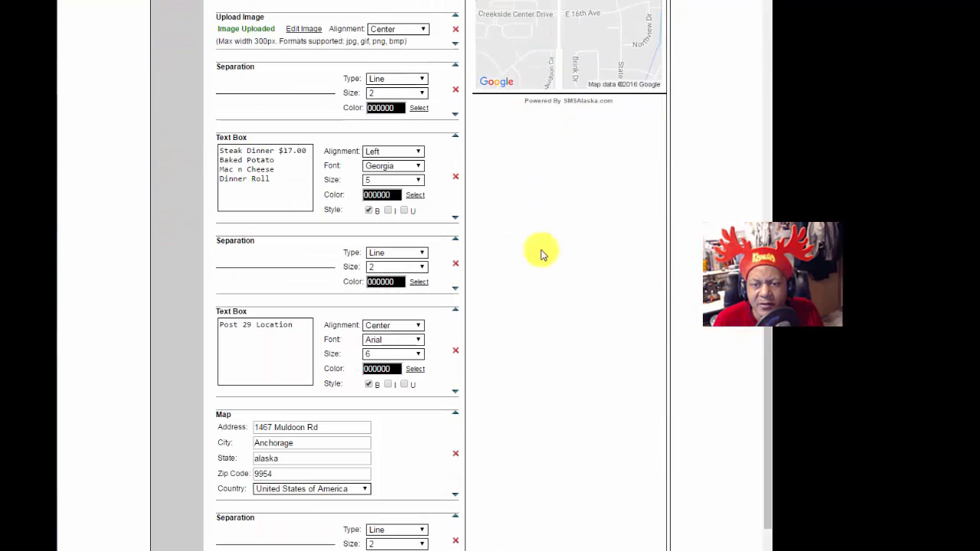
{"action": "scroll", "coordinate": [543, 254], "scroll_direction": "down", "scroll_amount": 1}
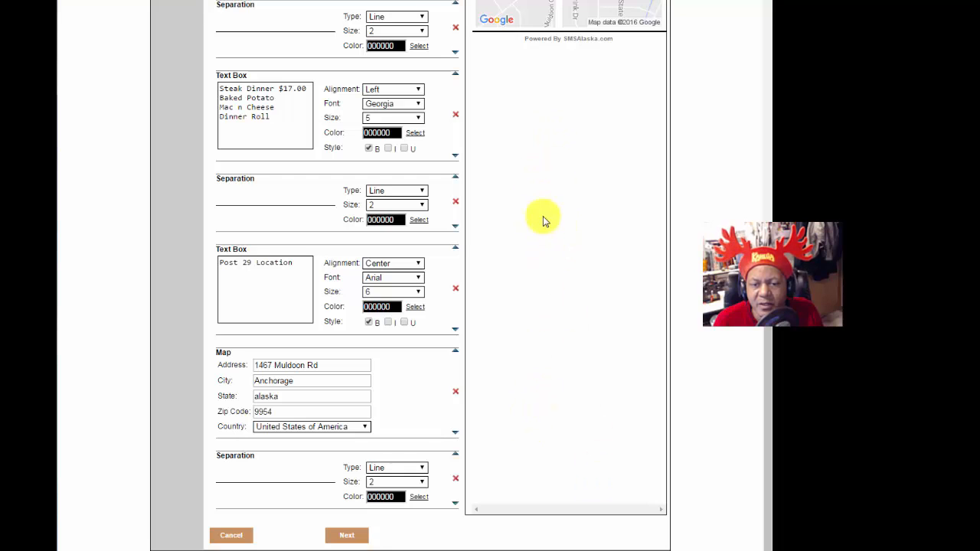
{"action": "scroll", "coordinate": [485, 319], "scroll_direction": "up", "scroll_amount": 8}
{"action": "scroll", "coordinate": [486, 322], "scroll_direction": "up", "scroll_amount": 1}
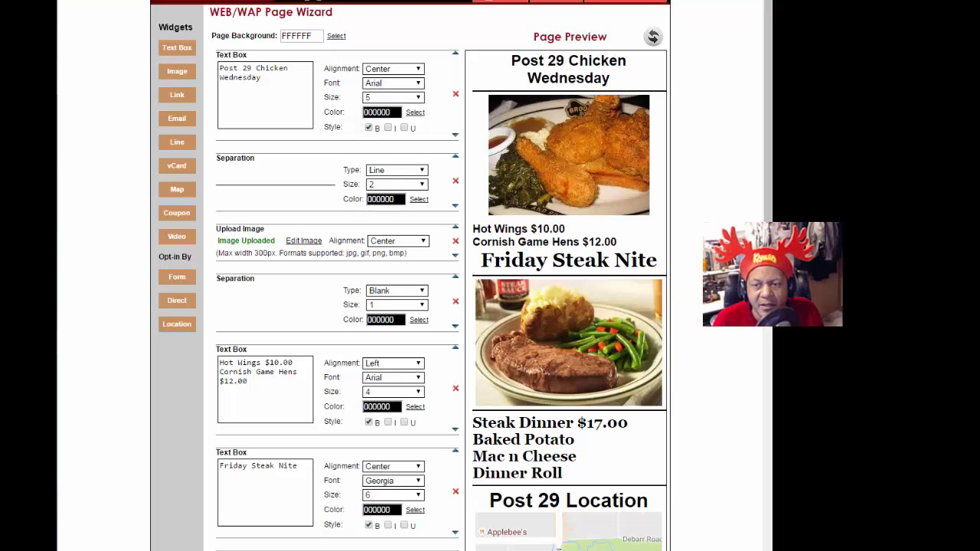
{"action": "scroll", "coordinate": [698, 289], "scroll_direction": "down", "scroll_amount": 10}
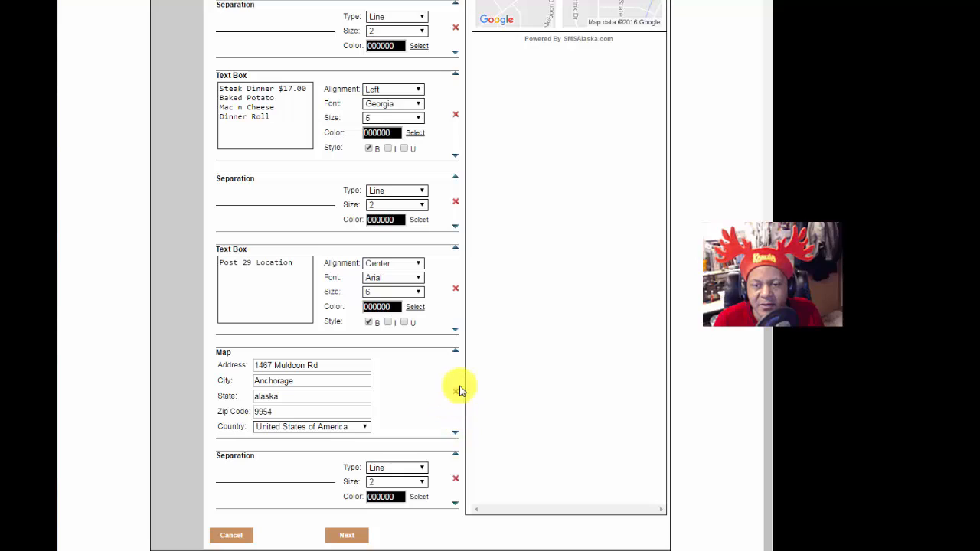
Step: Title the page 'Wed Fri Menu 01' and assign it the keyword dv22 (71441-US)
{"action": "left_click", "coordinate": [367, 538]}
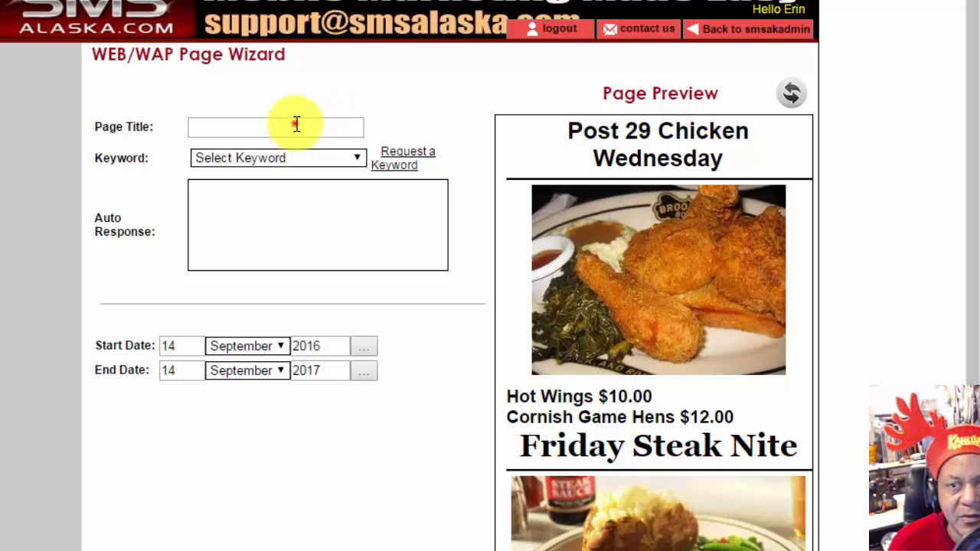
{"action": "left_click", "coordinate": [296, 124]}
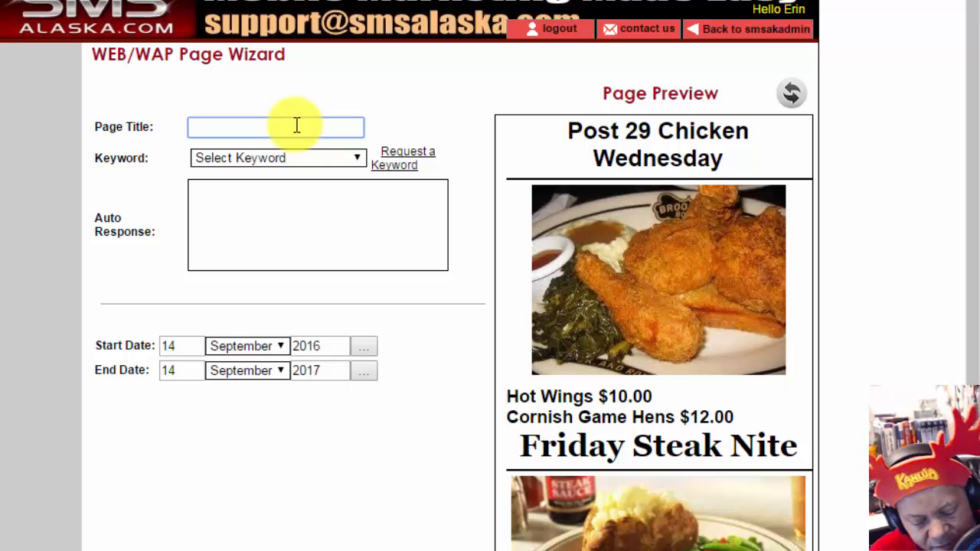
{"action": "type", "text": "Wed "}
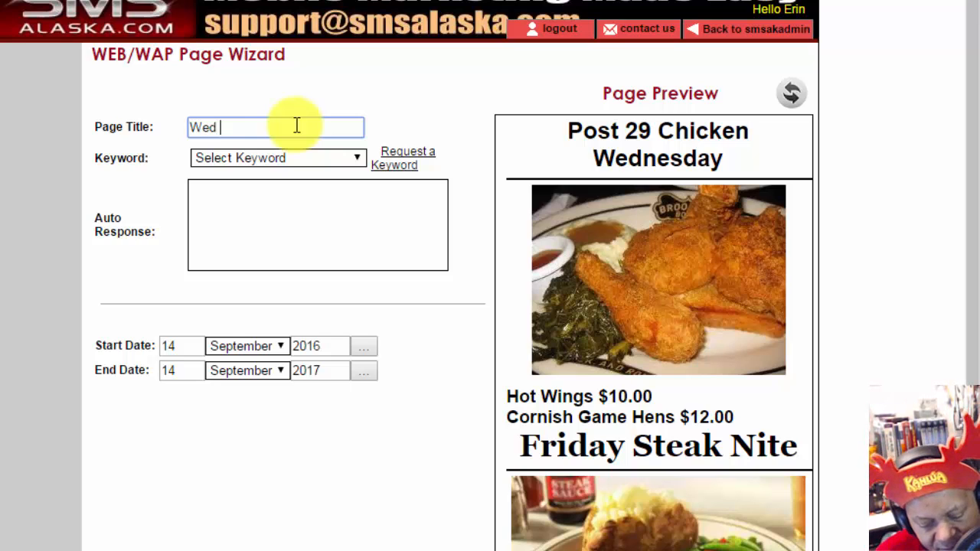
{"action": "type", "text": "Fri"}
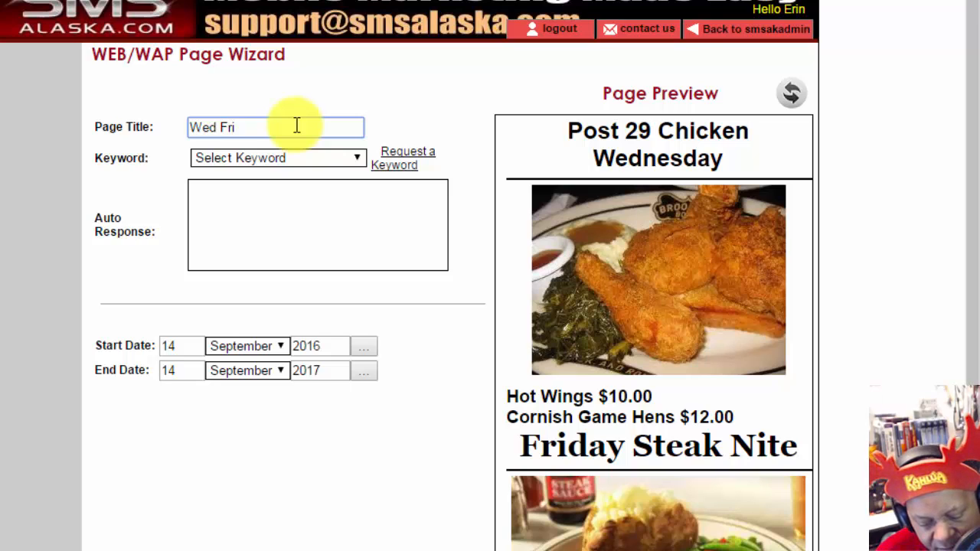
{"action": "type", "text": " Menu 01"}
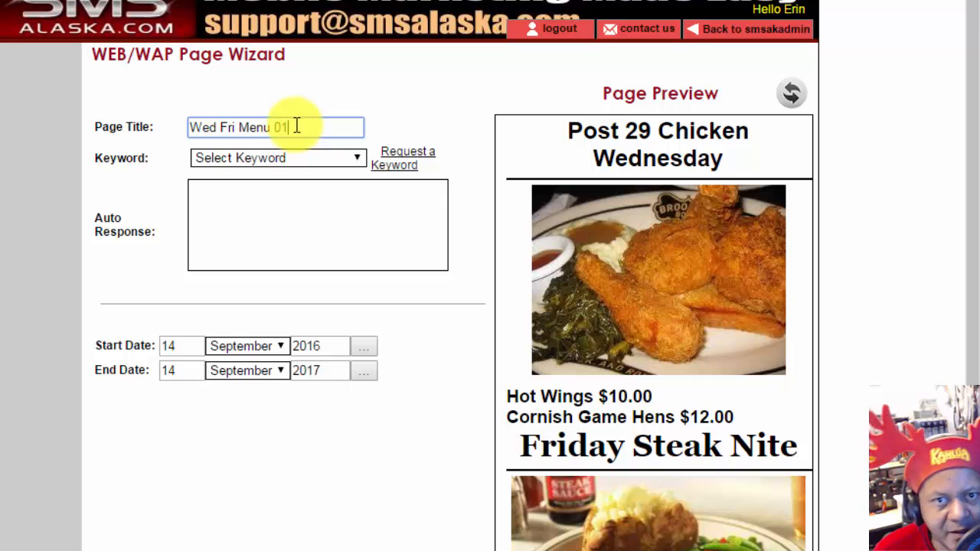
{"action": "left_click", "coordinate": [356, 160]}
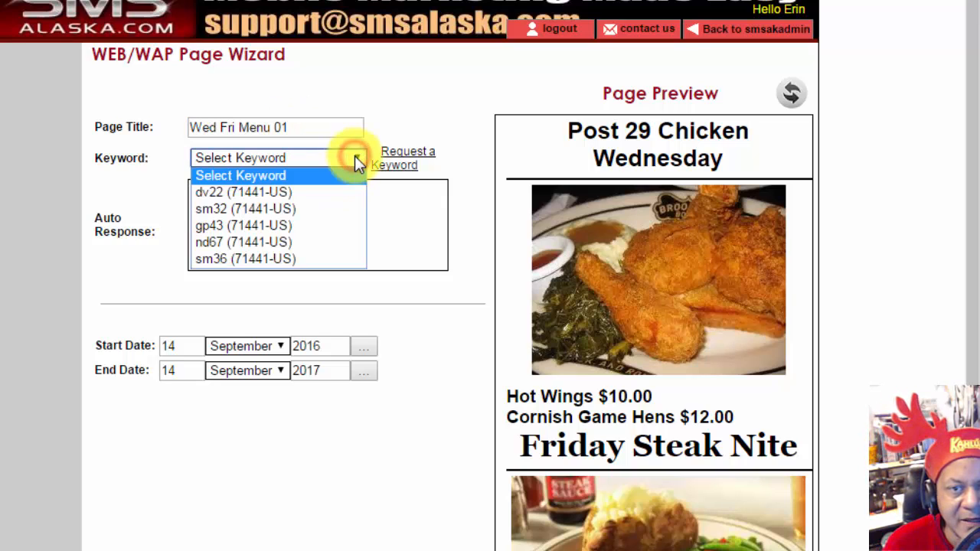
{"action": "left_click", "coordinate": [281, 192]}
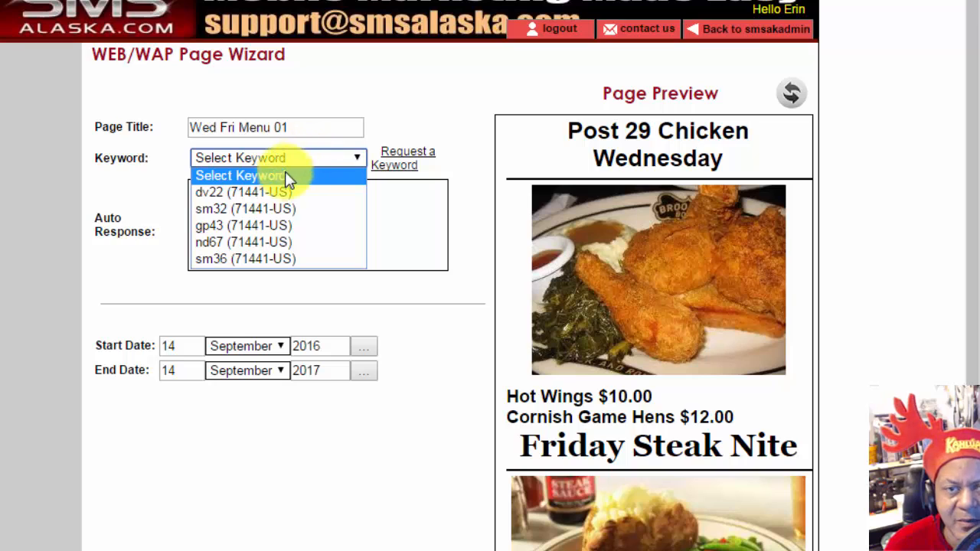
{"action": "left_click", "coordinate": [267, 192]}
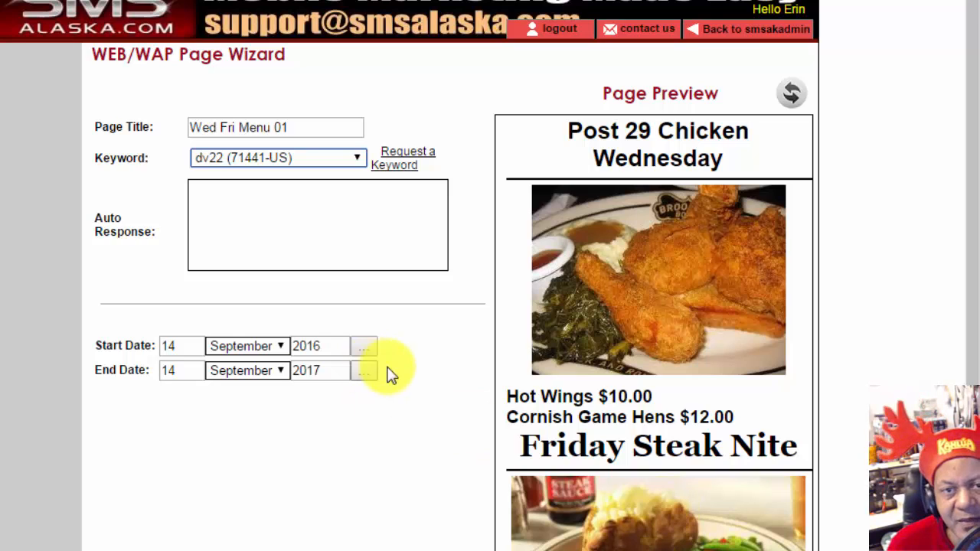
{"action": "left_click", "coordinate": [313, 204]}
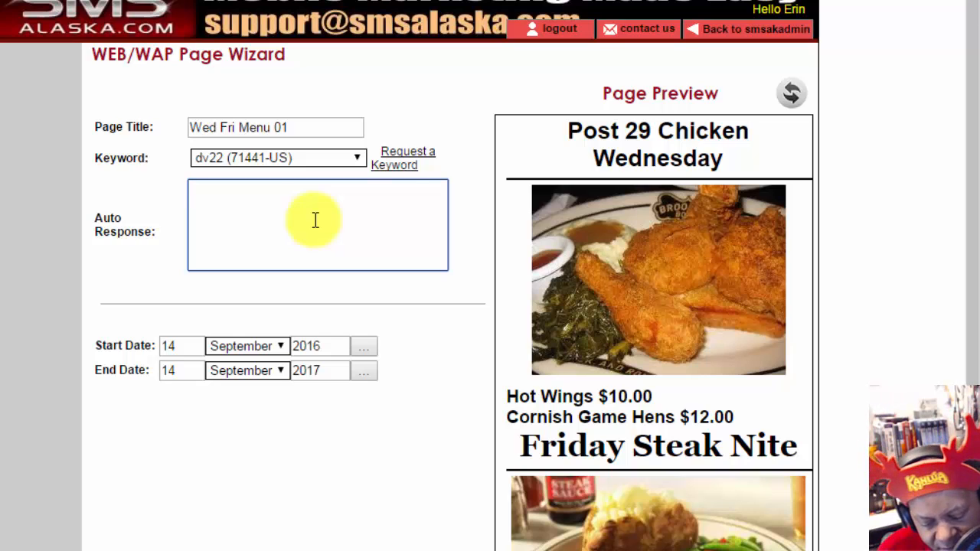
Step: Enter the Post 29 thank-you auto response for the Wednesday / Friday Menu, removing stray letters and words
{"action": "type", "text": "st "}
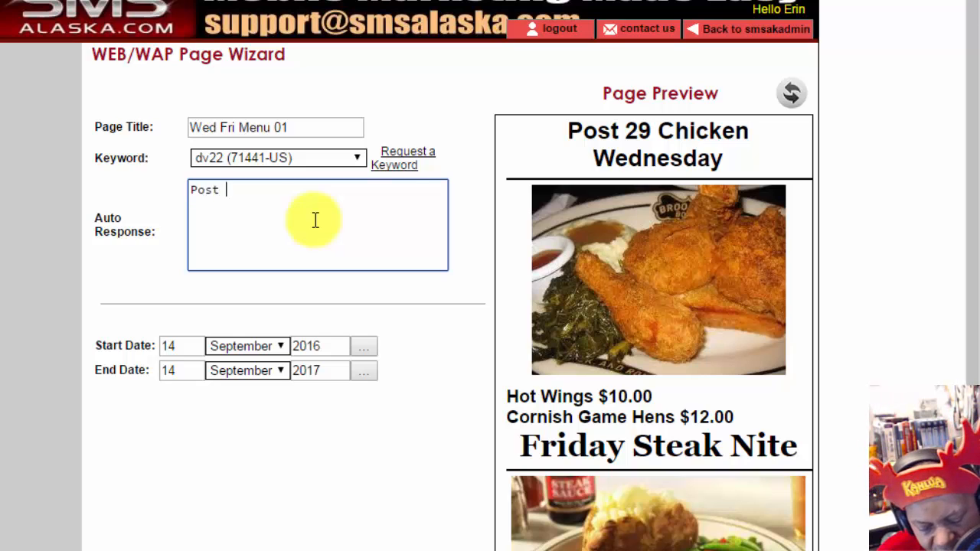
{"action": "type", "text": "29"}
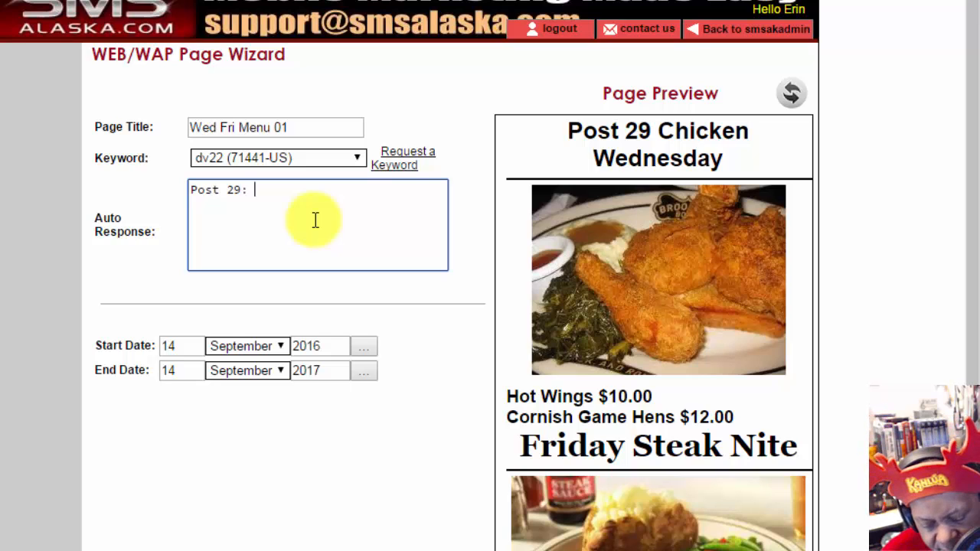
{"action": "type", "text": ": Thanks "}
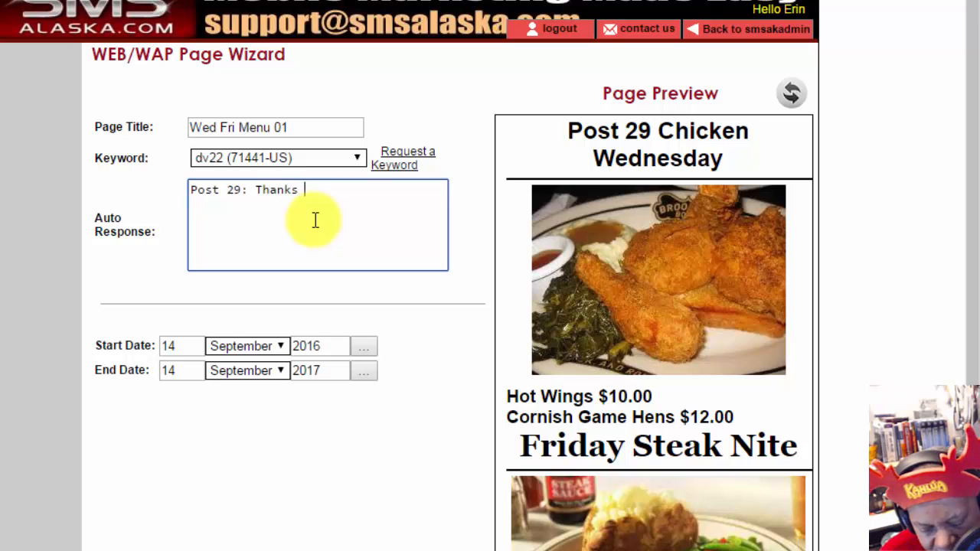
{"action": "type", "text": "for requ"}
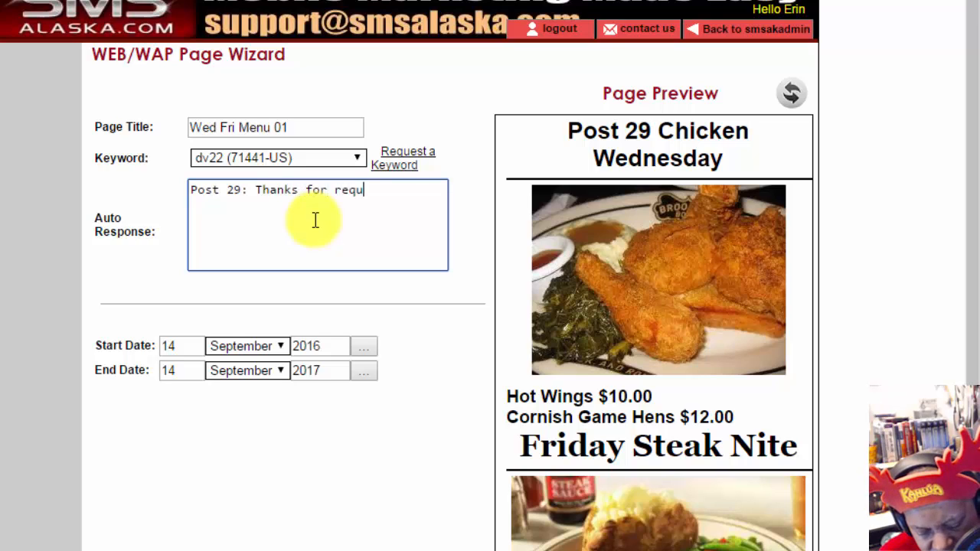
{"action": "type", "text": "esting the"}
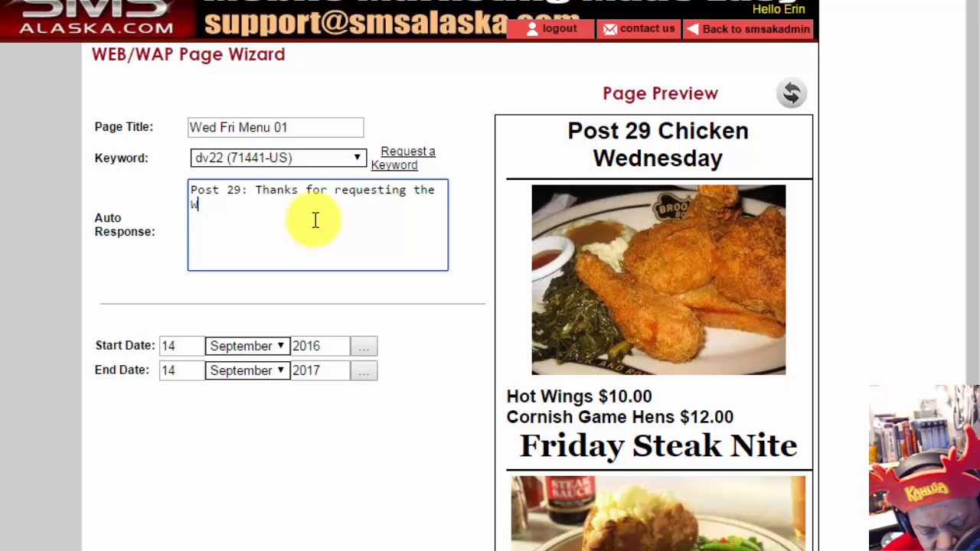
{"action": "type", "text": " Wednesday / Friday Me"}
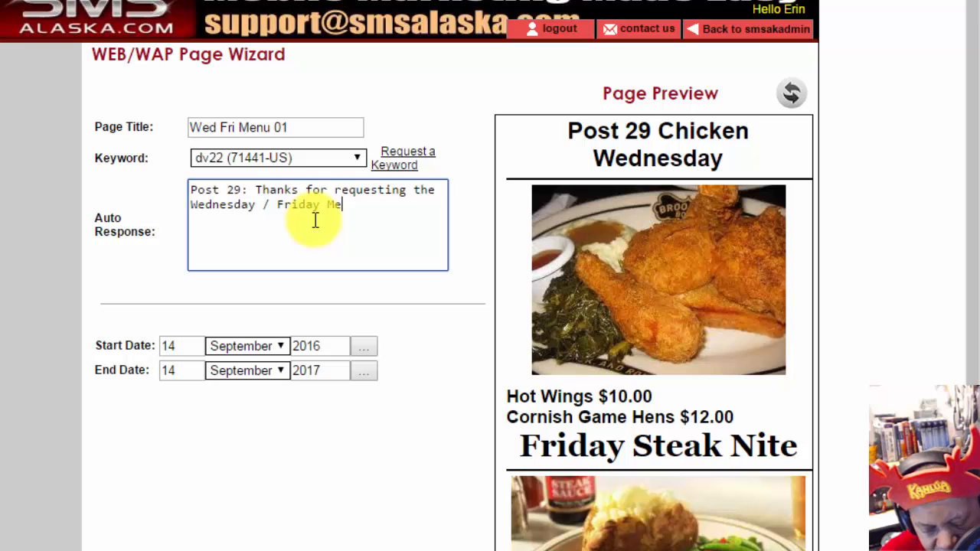
{"action": "type", "text": "nu for P"}
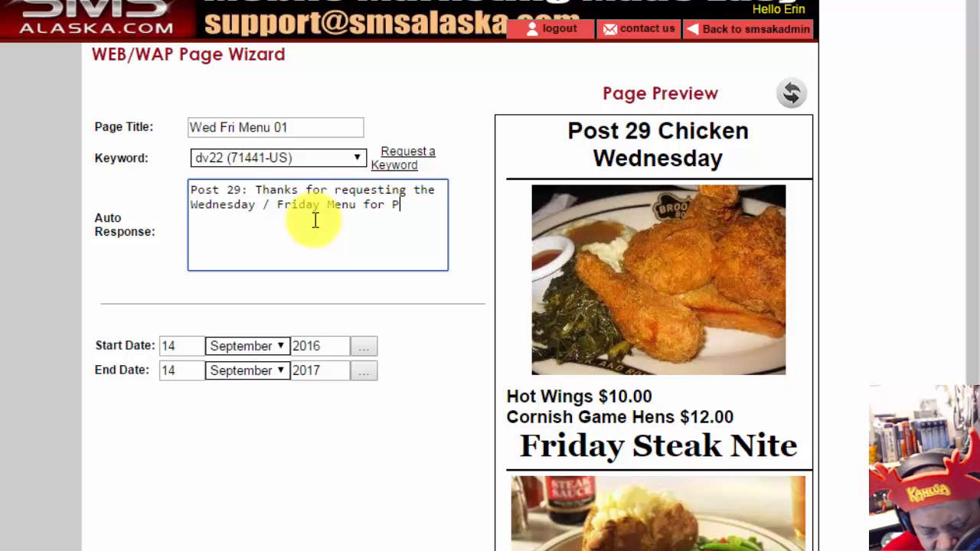
{"action": "type", "text": "o"}
{"action": "key", "text": "BackSpace"}
{"action": "key", "text": "BackSpace"}
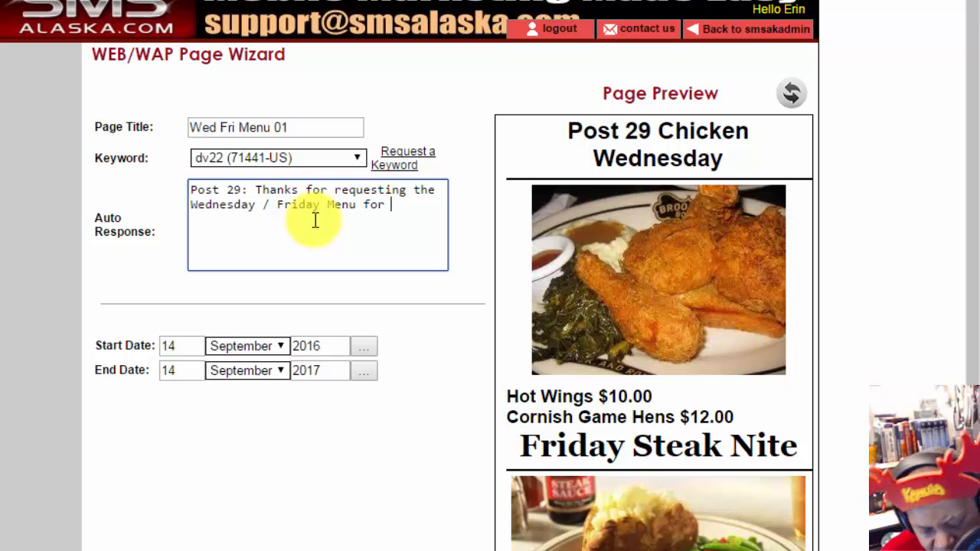
{"action": "type", "text": "Ameri"}
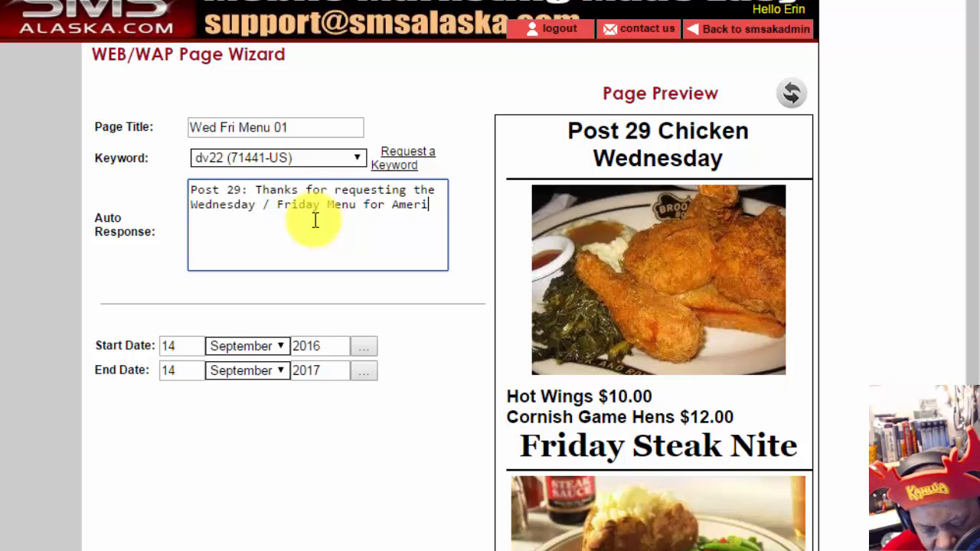
{"action": "type", "text": "can L"}
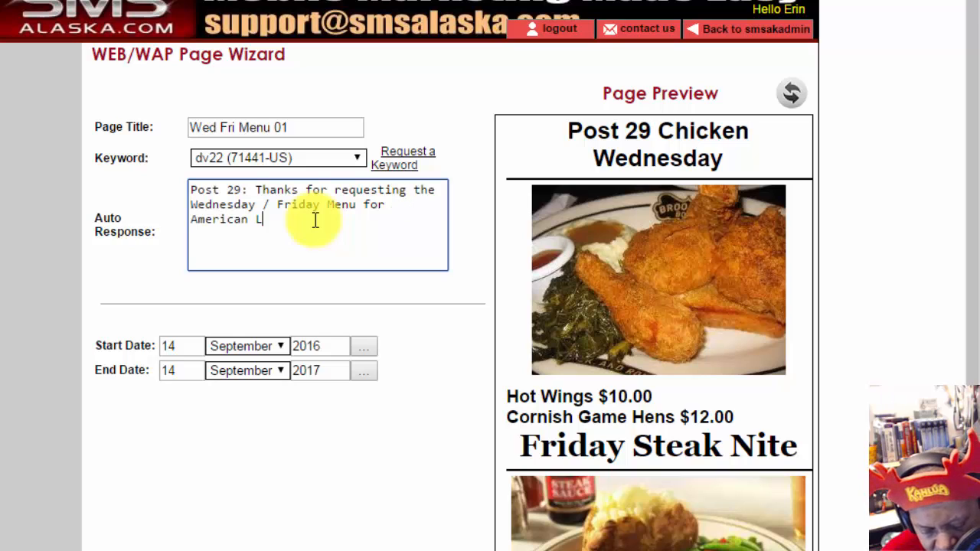
{"action": "type", "text": "egion P"}
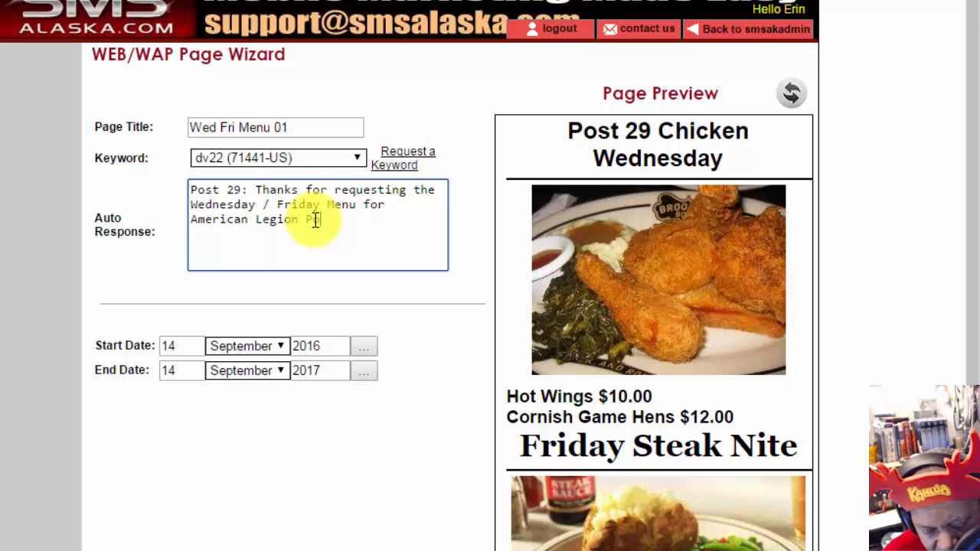
{"action": "type", "text": "ost 29 "}
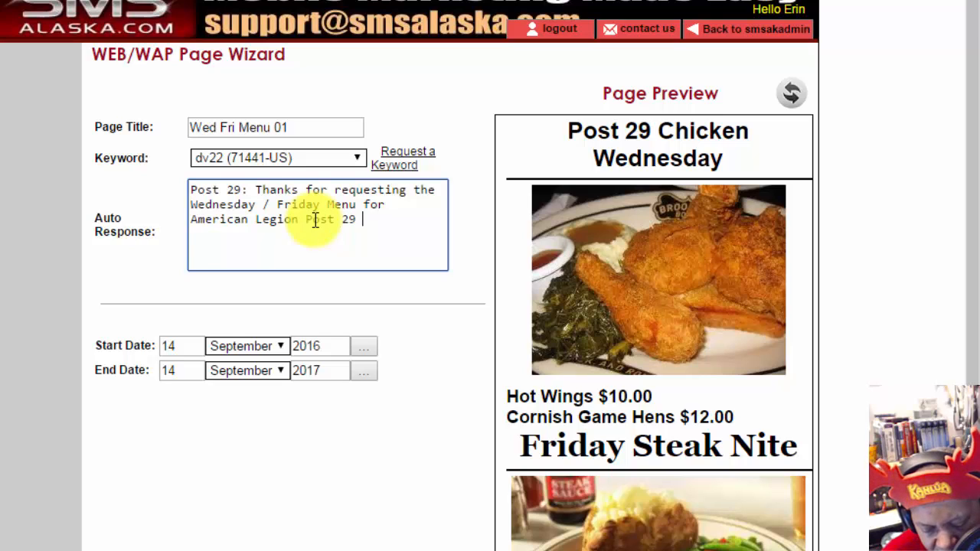
{"action": "type", "text": "in "}
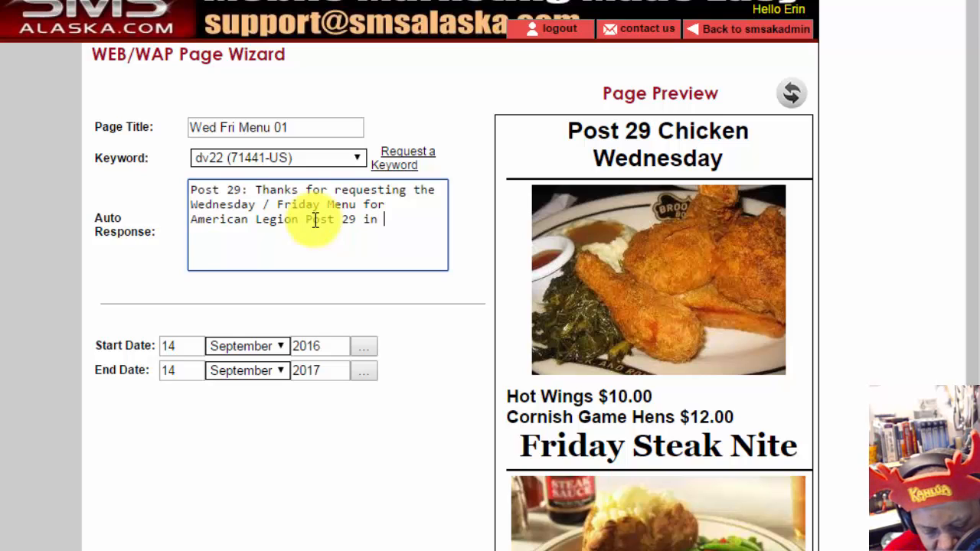
{"action": "type", "text": "Aa"}
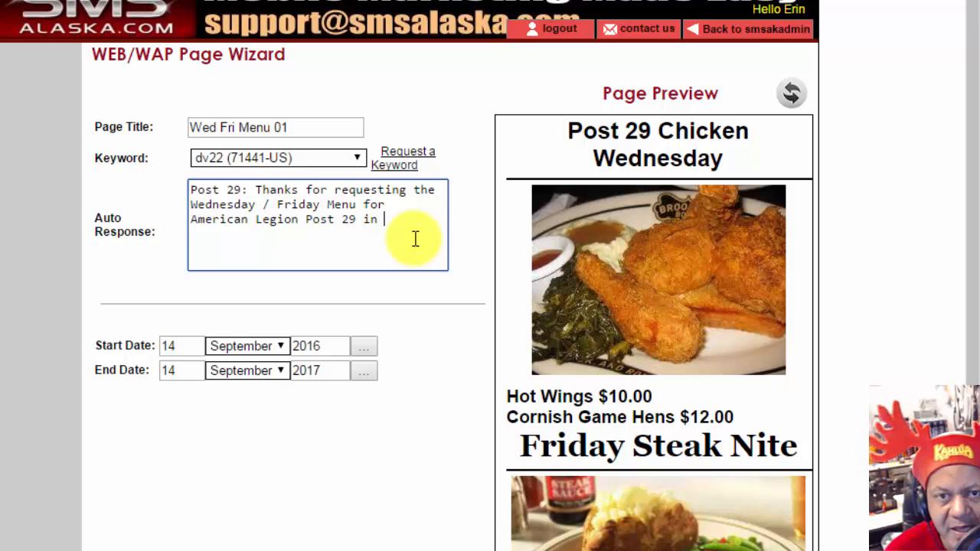
{"action": "key", "text": "BackSpace"}
{"action": "key", "text": "BackSpace"}
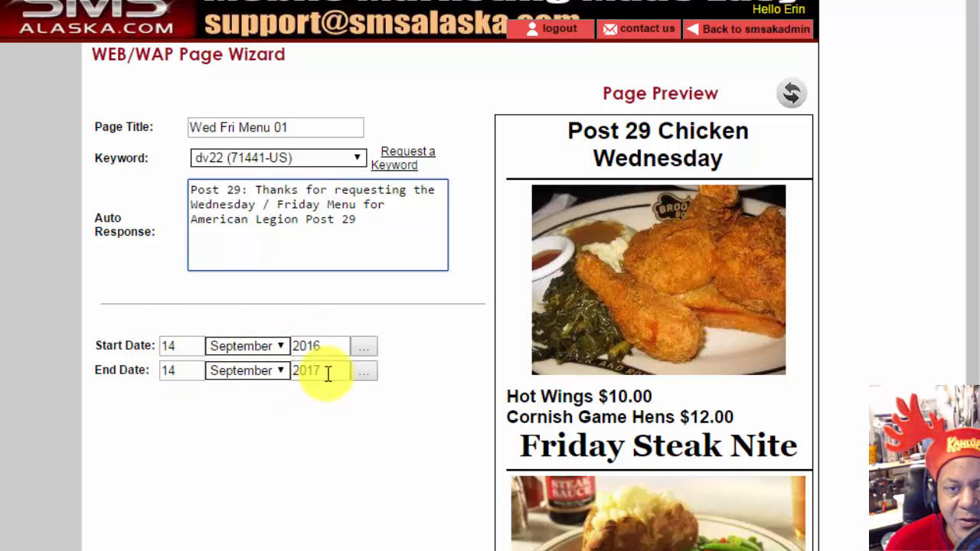
Step: Change the end date to October 1, 2016 in the month, day and year fields
{"action": "left_click", "coordinate": [281, 372]}
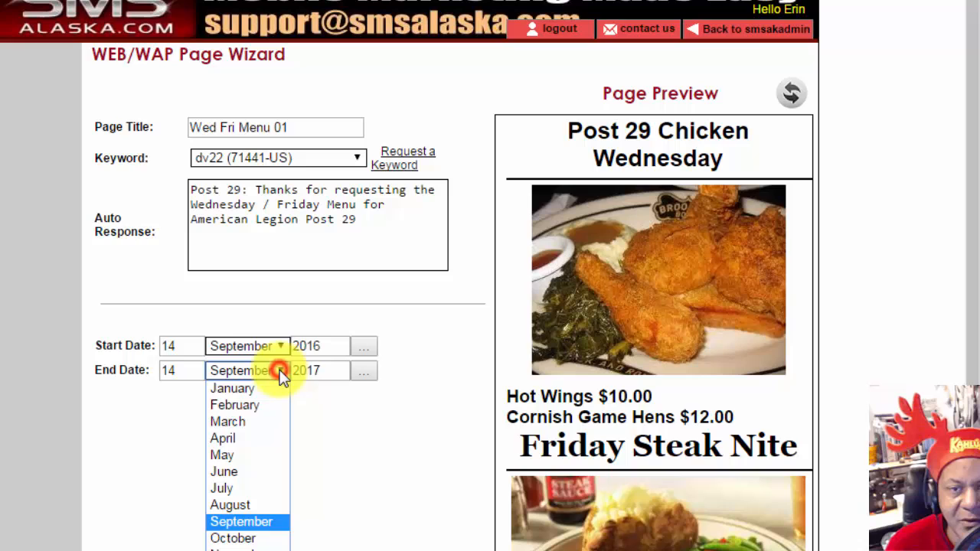
{"action": "left_click", "coordinate": [261, 538]}
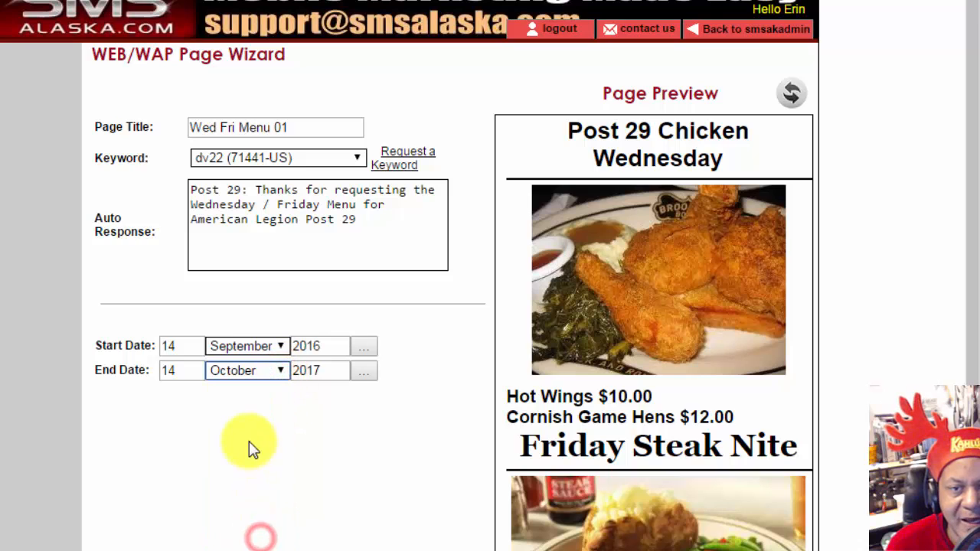
{"action": "double_click", "coordinate": [164, 372]}
{"action": "type", "text": "1"}
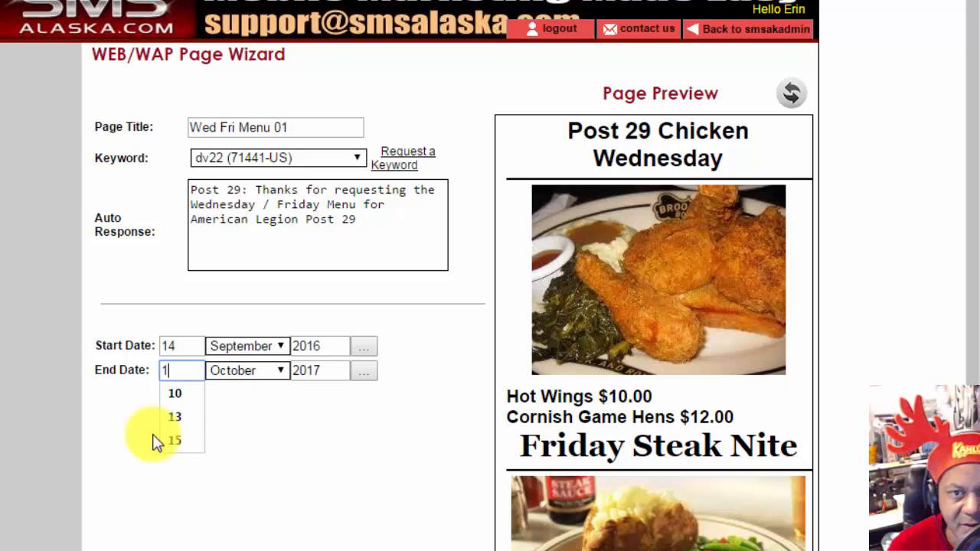
{"action": "left_click", "coordinate": [319, 370]}
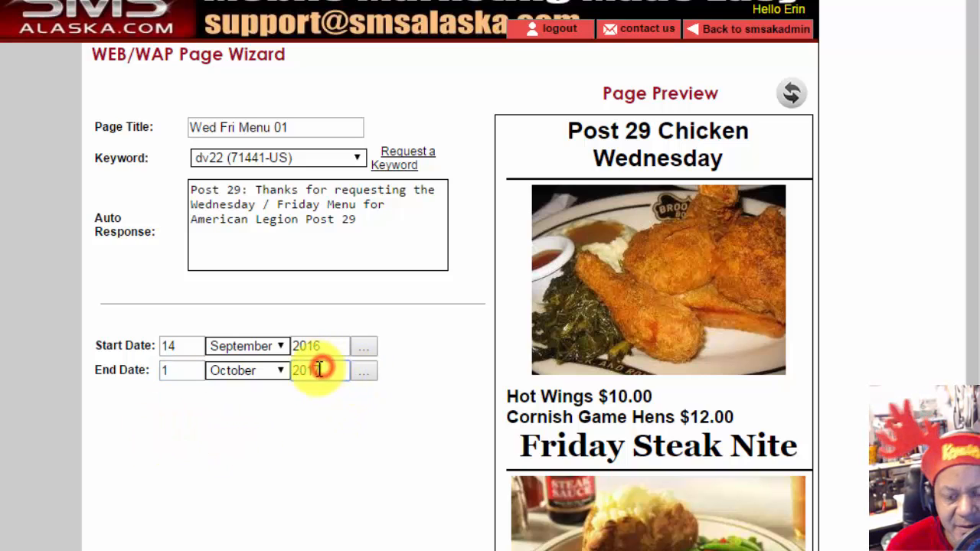
{"action": "key", "text": "BackSpace"}
{"action": "type", "text": "6"}
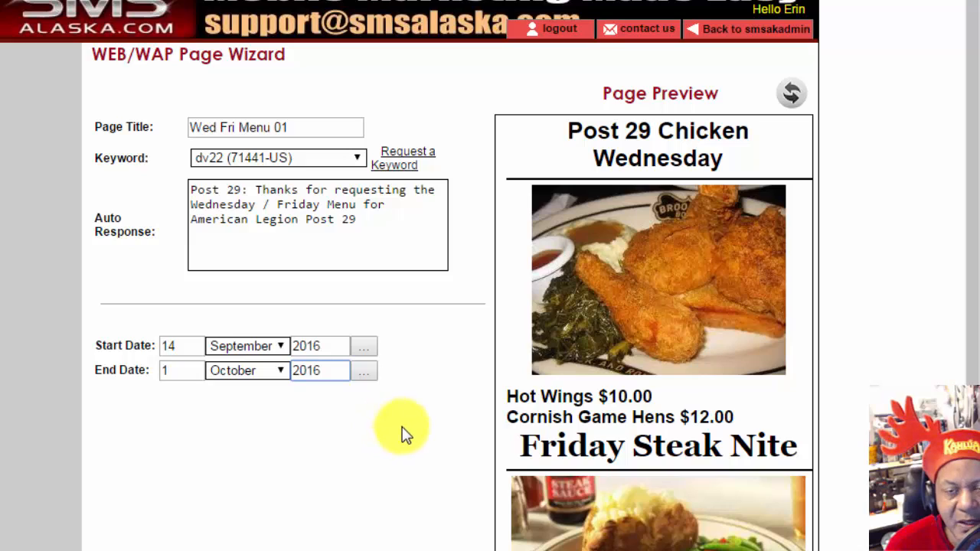
Step: Finish the wizard so Wed Fri Menu 01 is saved with keyword dv22
{"action": "left_click", "coordinate": [417, 451]}
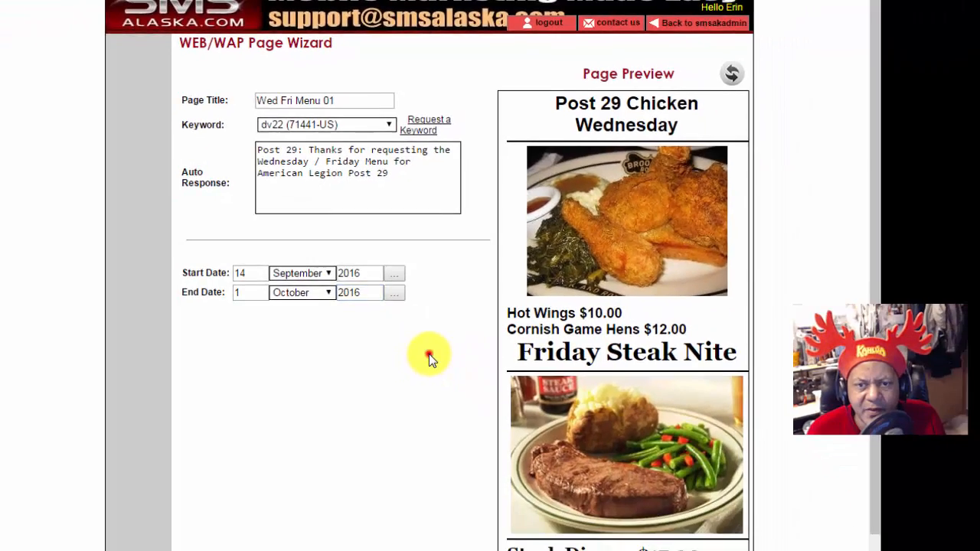
{"action": "scroll", "coordinate": [417, 452], "scroll_direction": "down", "scroll_amount": 1}
{"action": "scroll", "coordinate": [452, 273], "scroll_direction": "down", "scroll_amount": 2}
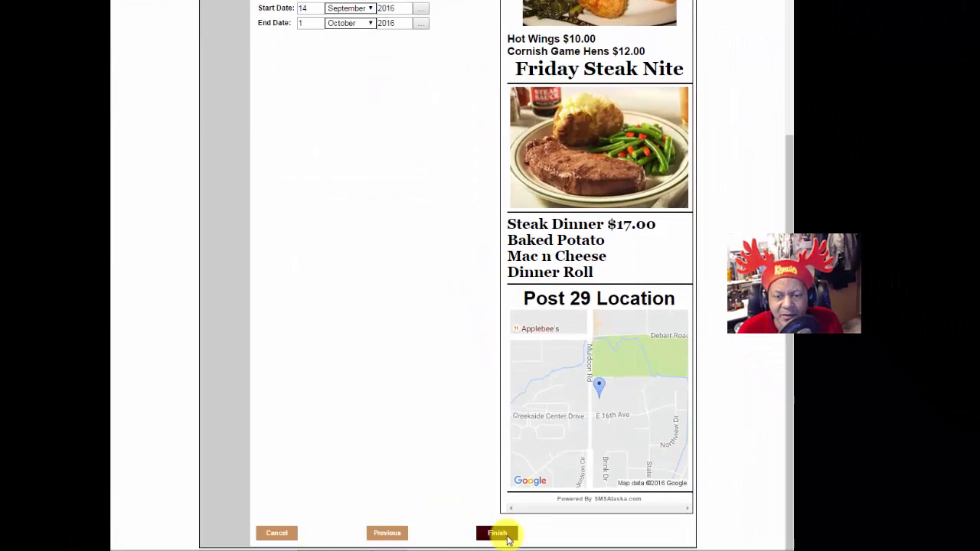
{"action": "left_click", "coordinate": [499, 536]}
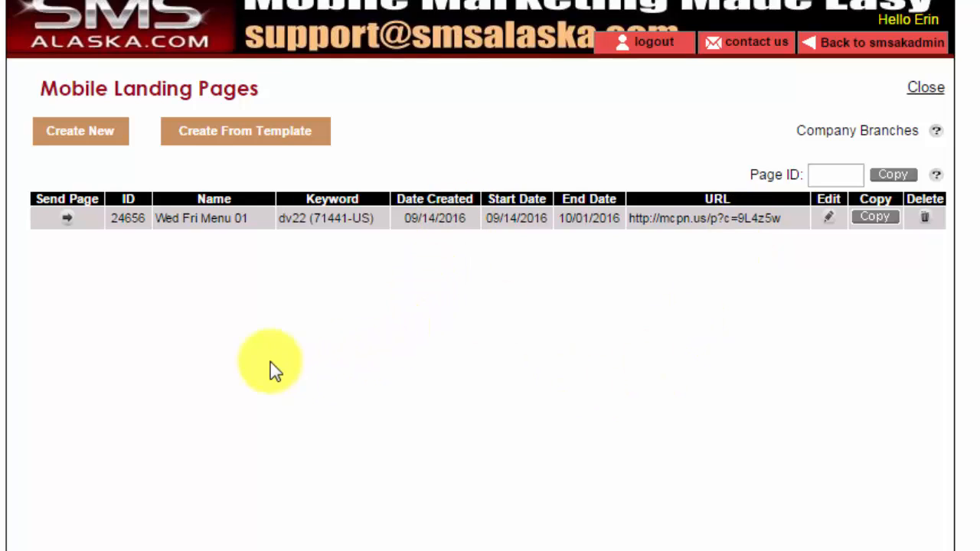
Step: Start an SMS for Wed Fri Menu 01 and type the intro 'Post 29: Check out our Fantastic Food Menu'
{"action": "left_click", "coordinate": [66, 220]}
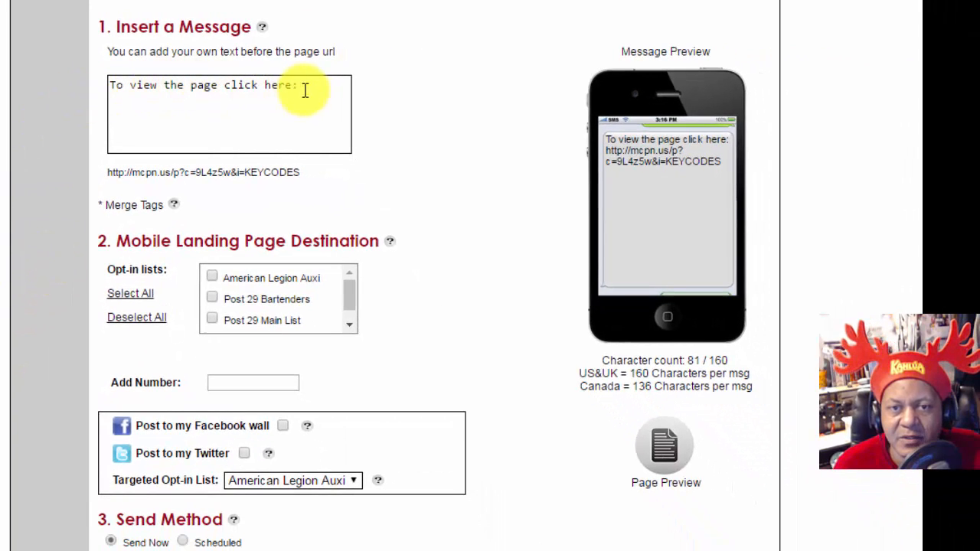
{"action": "left_click", "coordinate": [110, 84]}
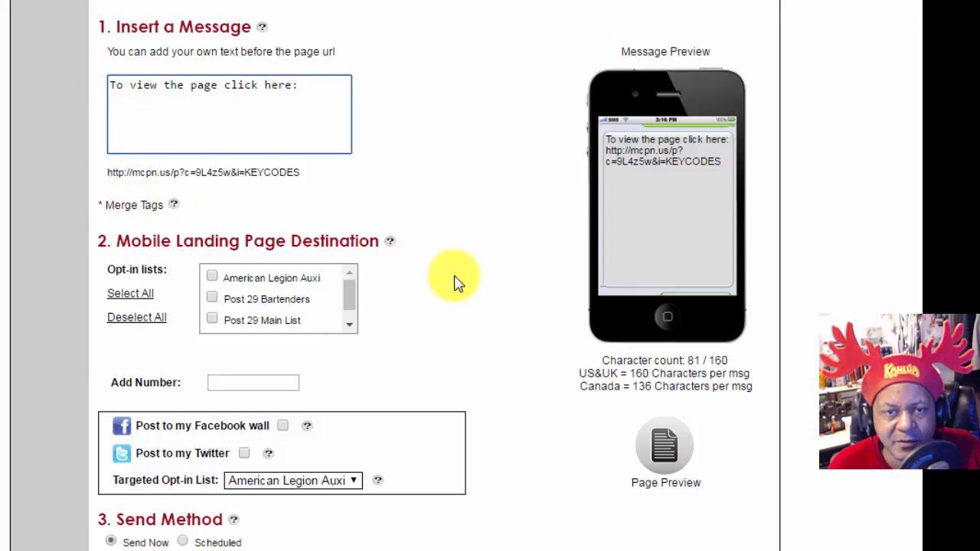
{"action": "type", "text": "Post "}
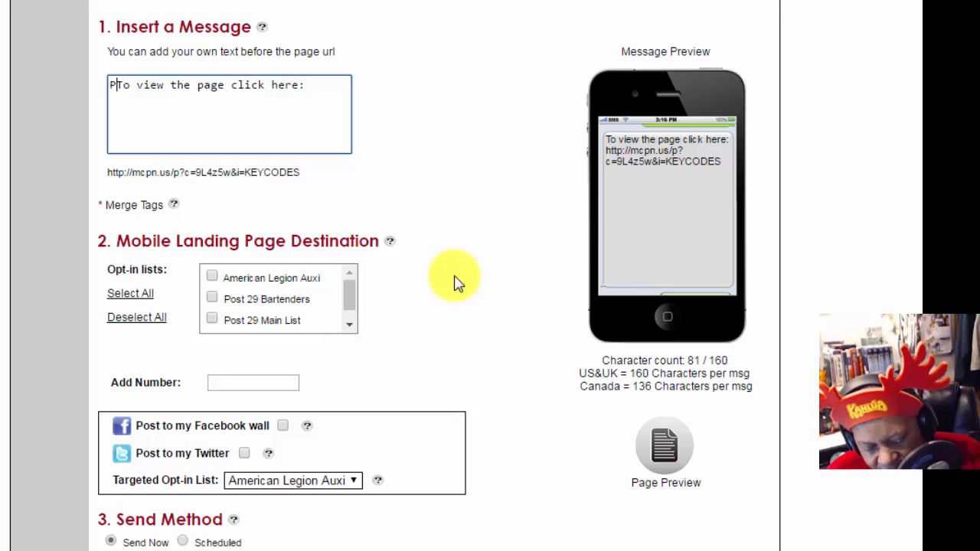
{"action": "type", "text": "29"}
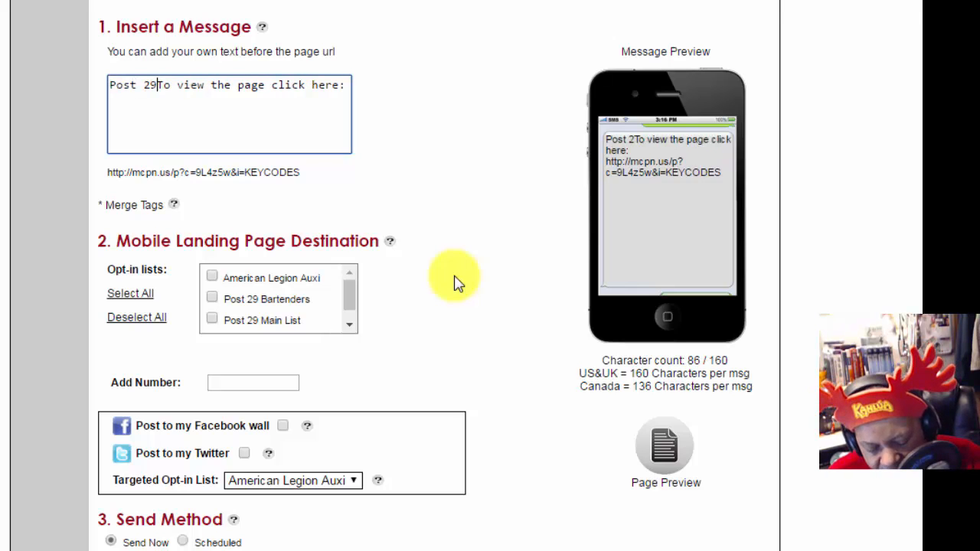
{"action": "type", "text": ":"}
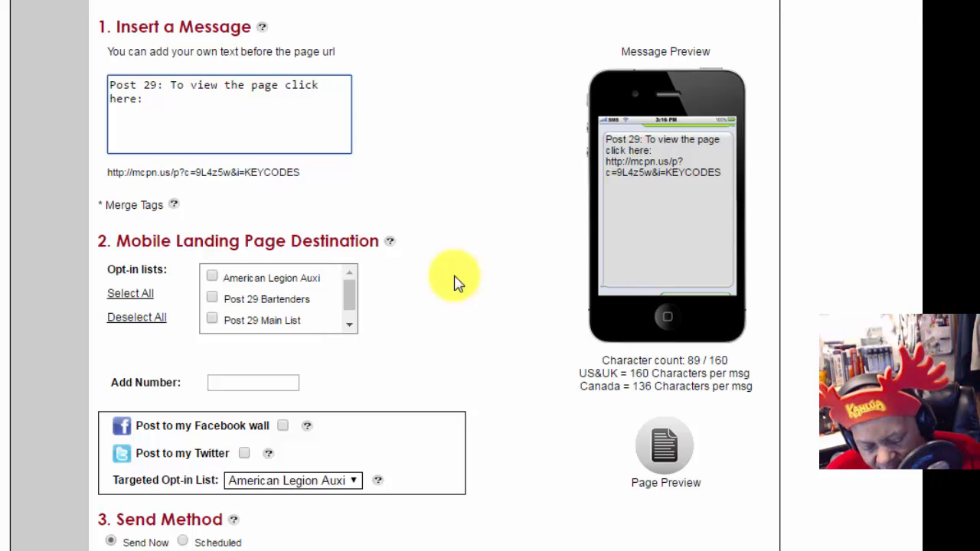
{"action": "type", "text": " Wedne"}
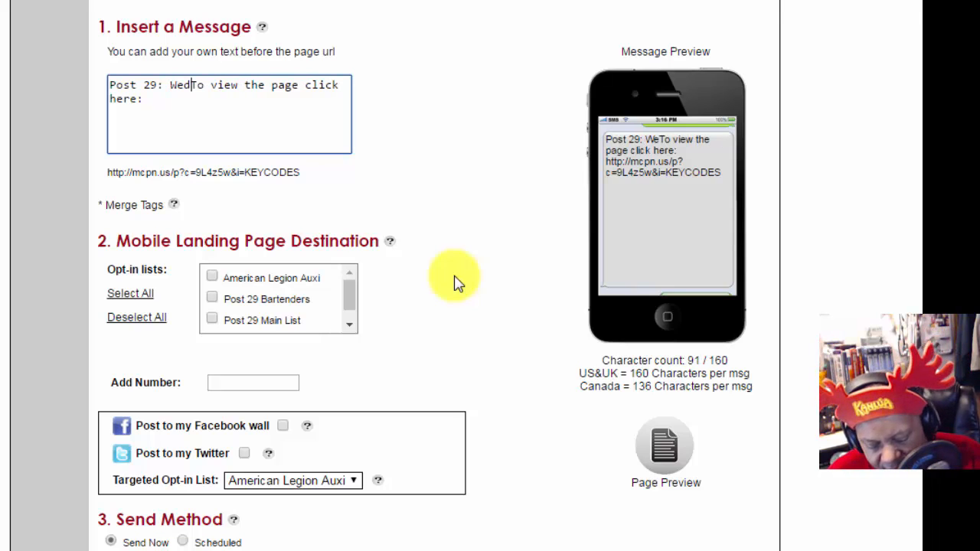
{"action": "type", "text": "sday"}
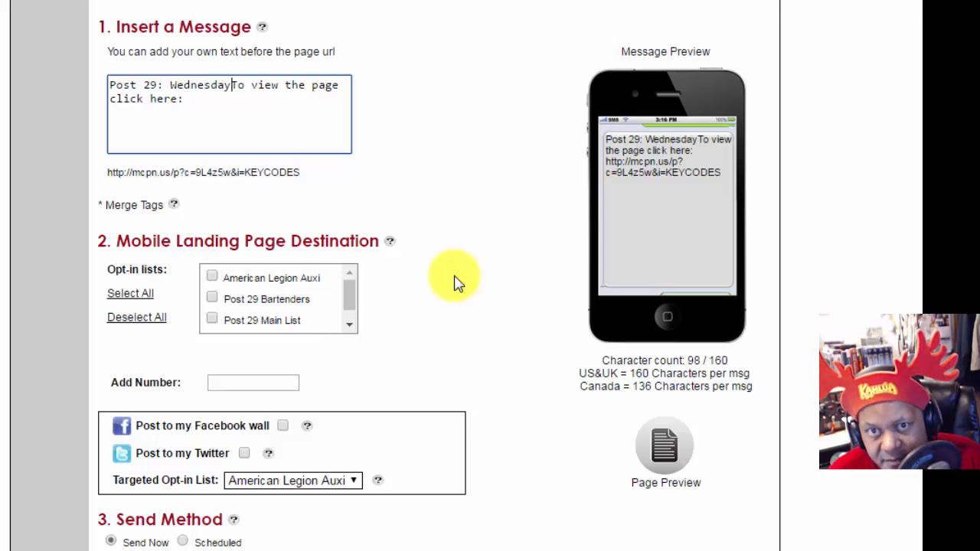
{"action": "key", "text": "BackSpace"}
{"action": "key", "text": "BackSpace"}
{"action": "key", "text": "BackSpace"}
{"action": "key", "text": "BackSpace"}
{"action": "key", "text": "BackSpace"}
{"action": "key", "text": "BackSpace"}
{"action": "key", "text": "BackSpace"}
{"action": "key", "text": "BackSpace"}
{"action": "key", "text": "BackSpace"}
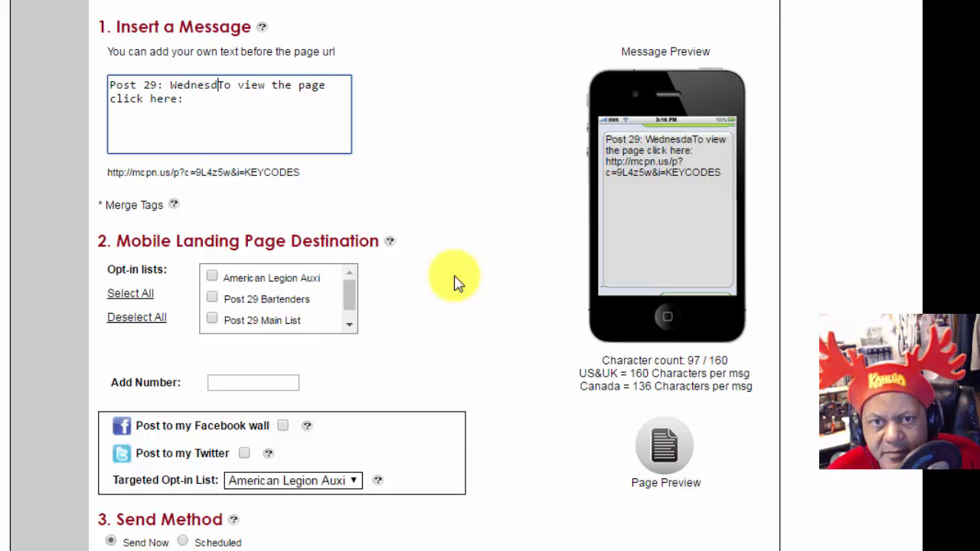
{"action": "type", "text": "We"}
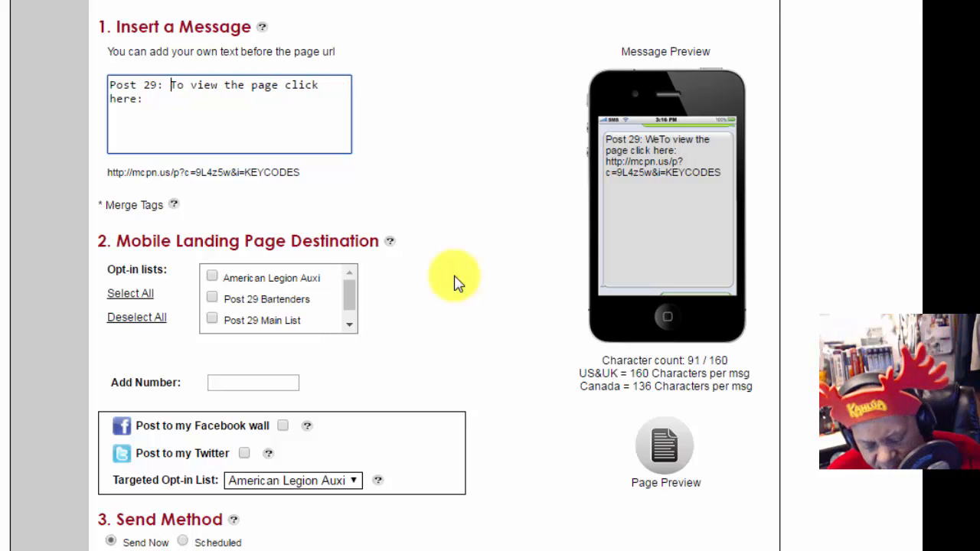
{"action": "type", "text": "dne"}
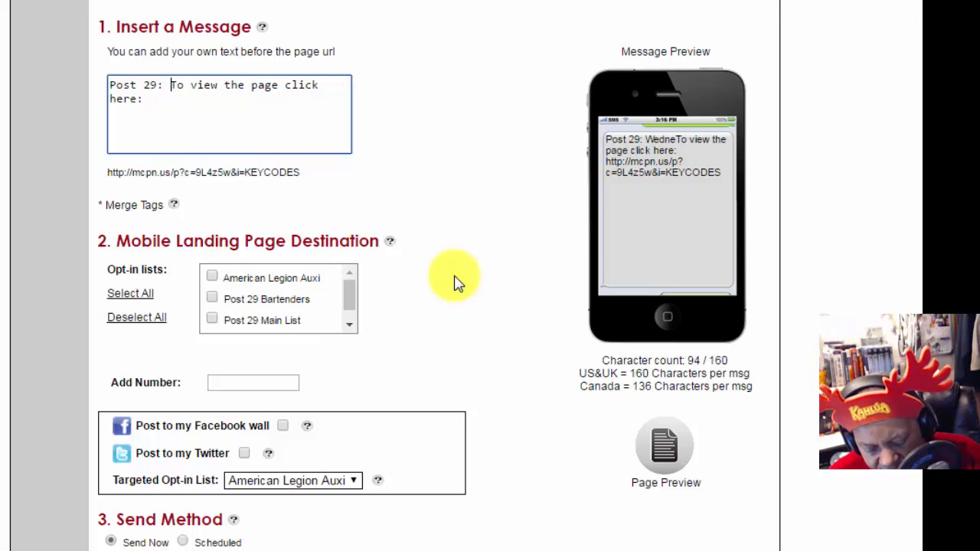
{"action": "key", "text": "BackSpace"}
{"action": "key", "text": "BackSpace"}
{"action": "key", "text": "BackSpace"}
{"action": "key", "text": "BackSpace"}
{"action": "key", "text": "BackSpace"}
{"action": "type", "text": "Check "}
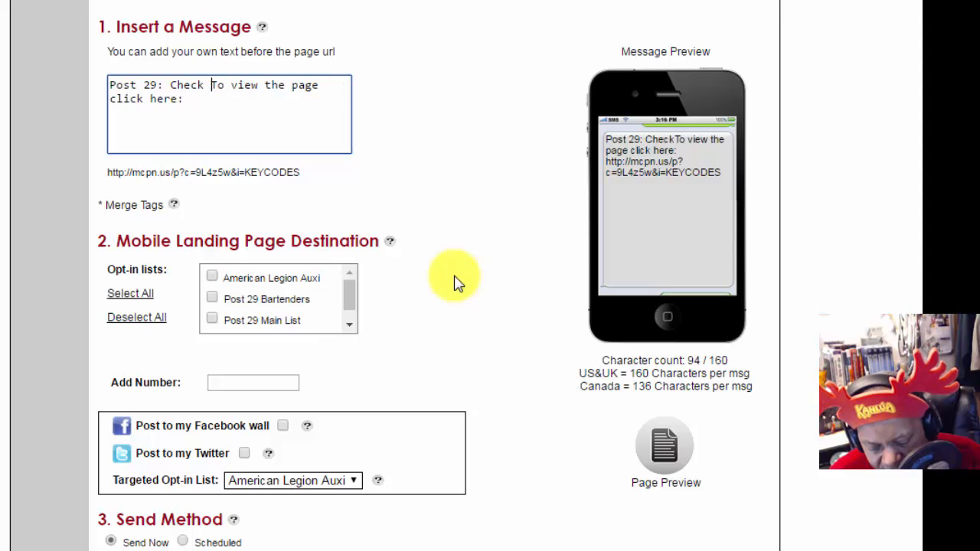
{"action": "type", "text": "out our"}
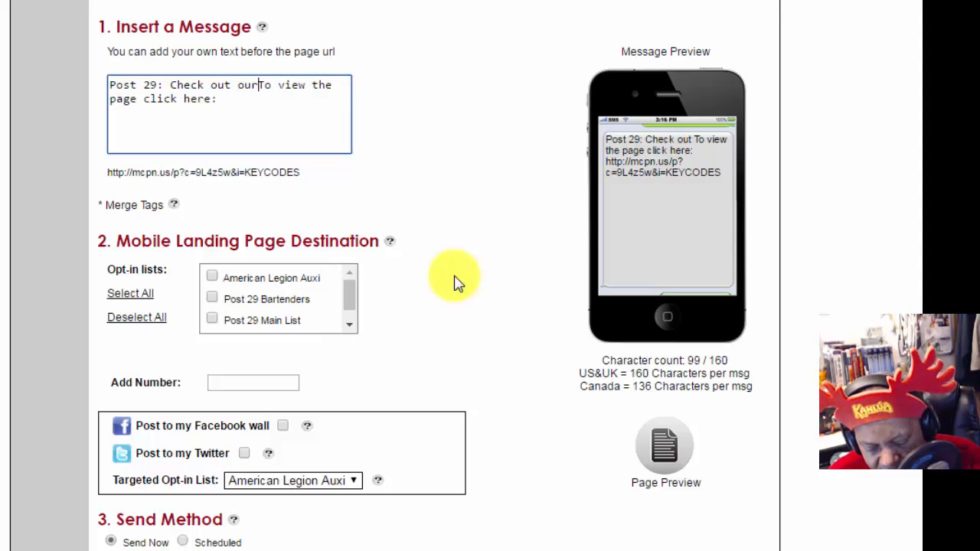
{"action": "type", "text": " Fansa"}
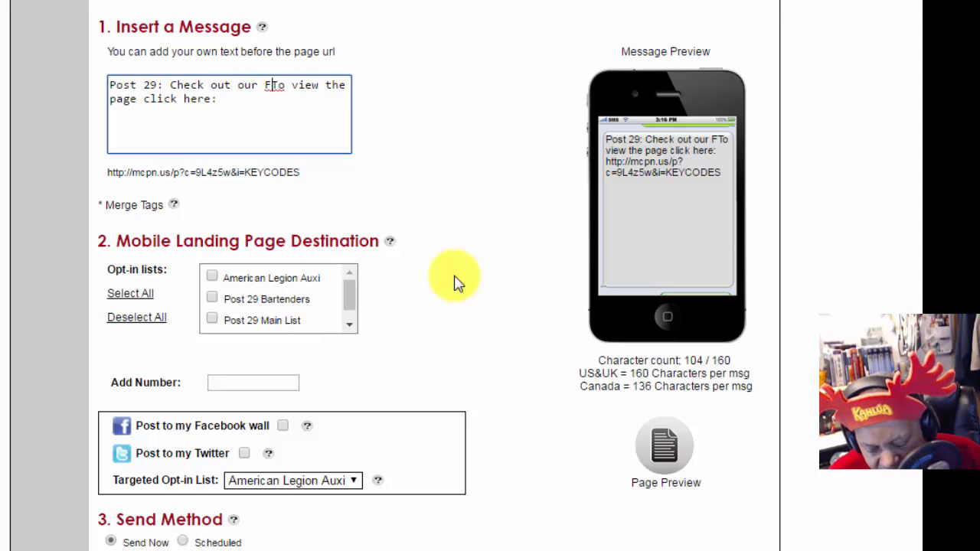
{"action": "type", "text": "t"}
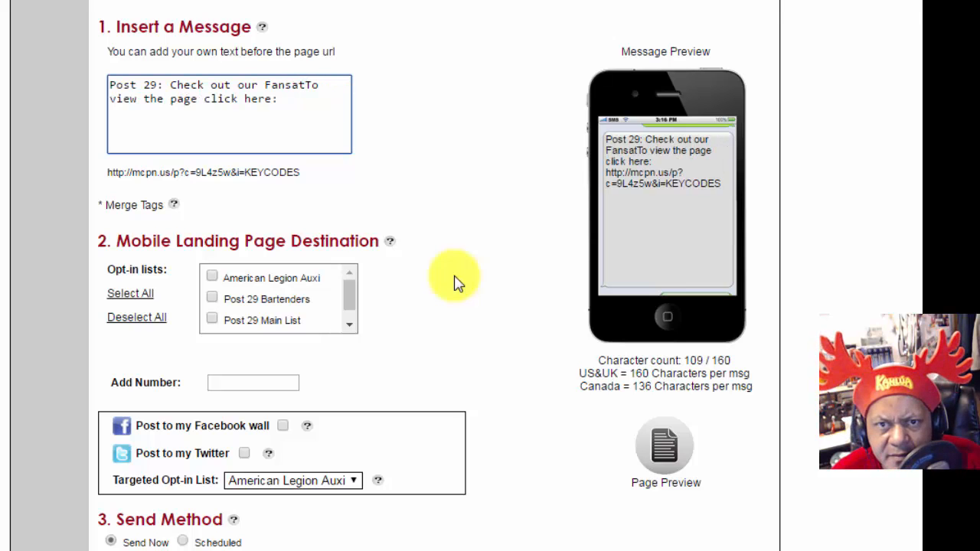
{"action": "key", "text": "BackSpace"}
{"action": "key", "text": "BackSpace"}
{"action": "type", "text": "a"}
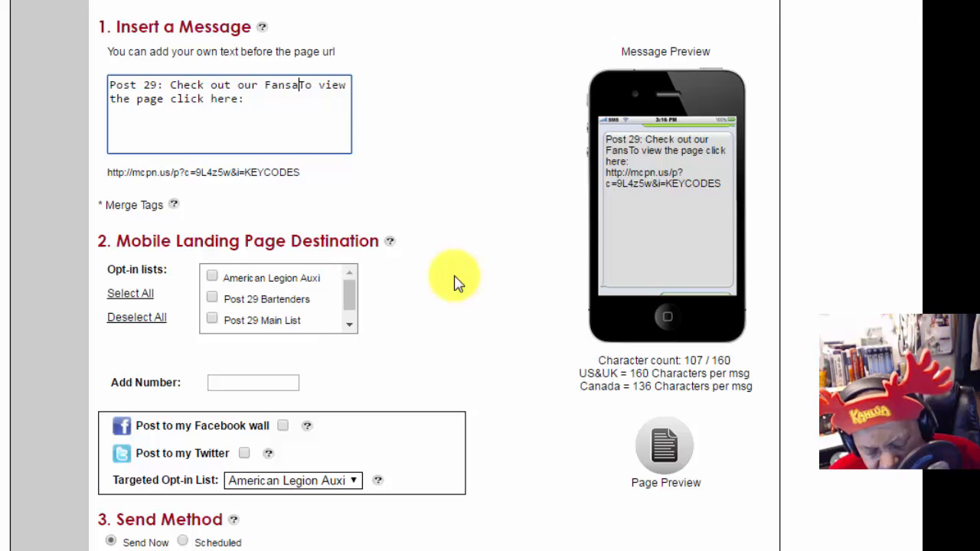
{"action": "key", "text": "BackSpace"}
{"action": "key", "text": "BackSpace"}
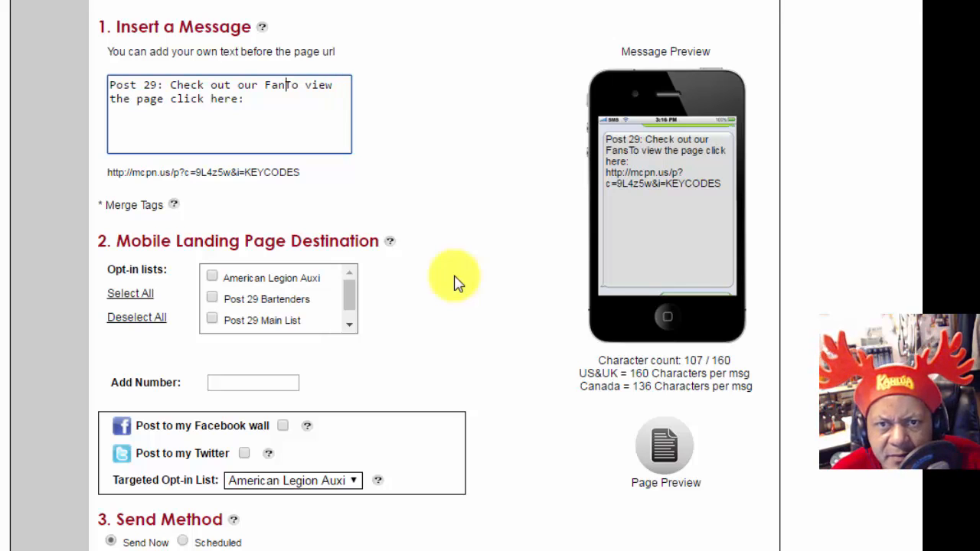
{"action": "type", "text": "tastic"}
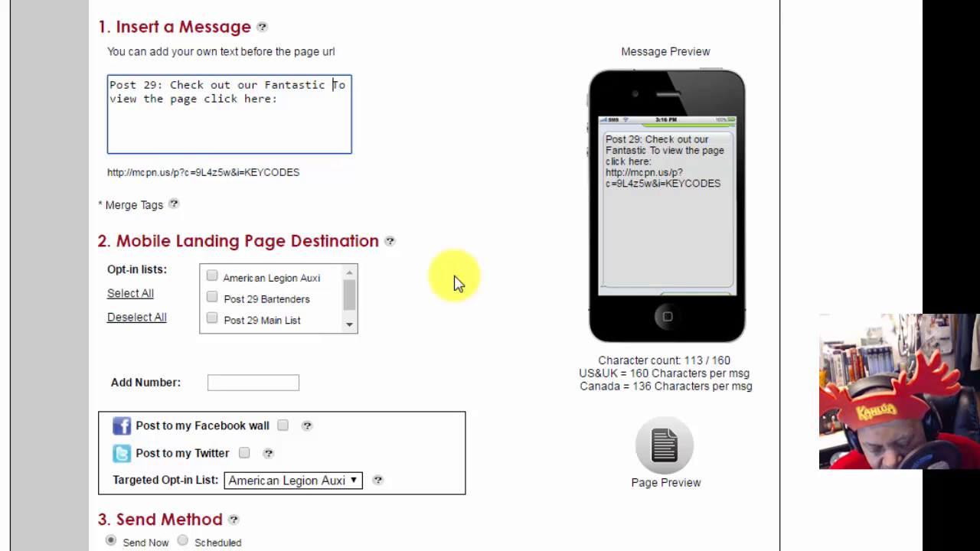
{"action": "type", "text": " Food "}
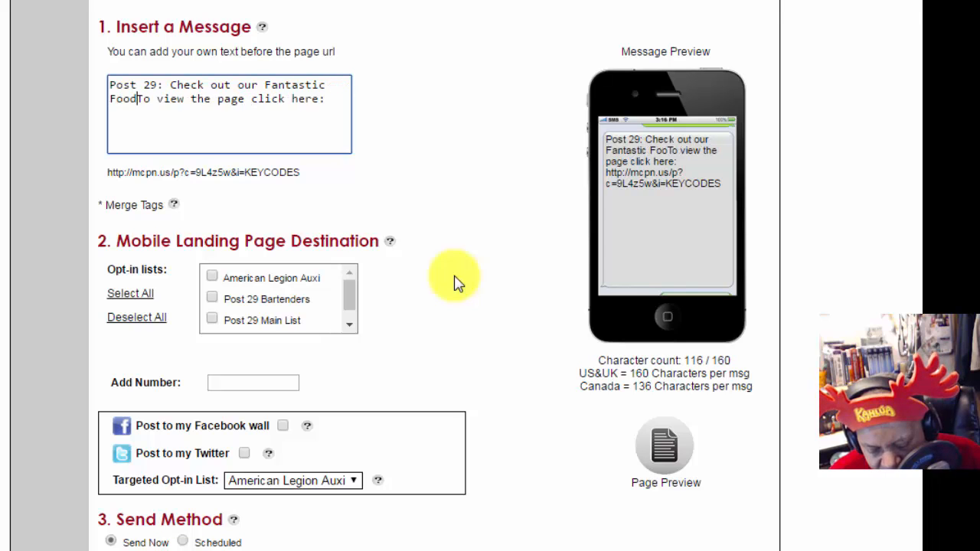
{"action": "type", "text": "Menu"}
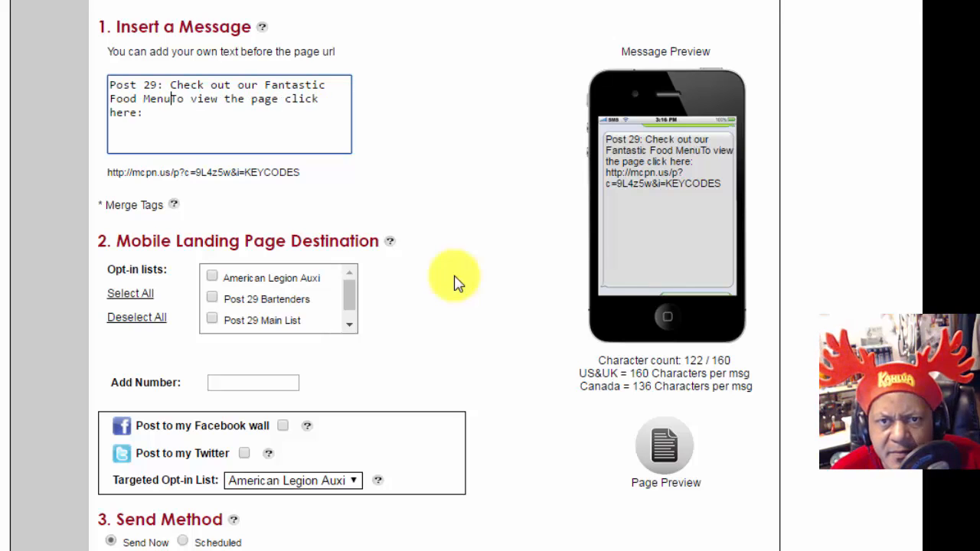
{"action": "type", "text": " and "}
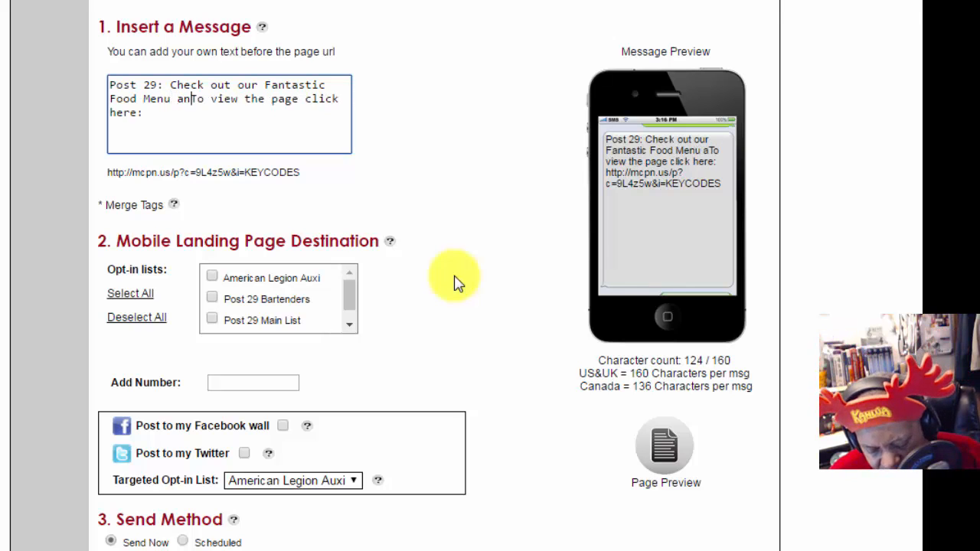
{"action": "type", "text": "don't"}
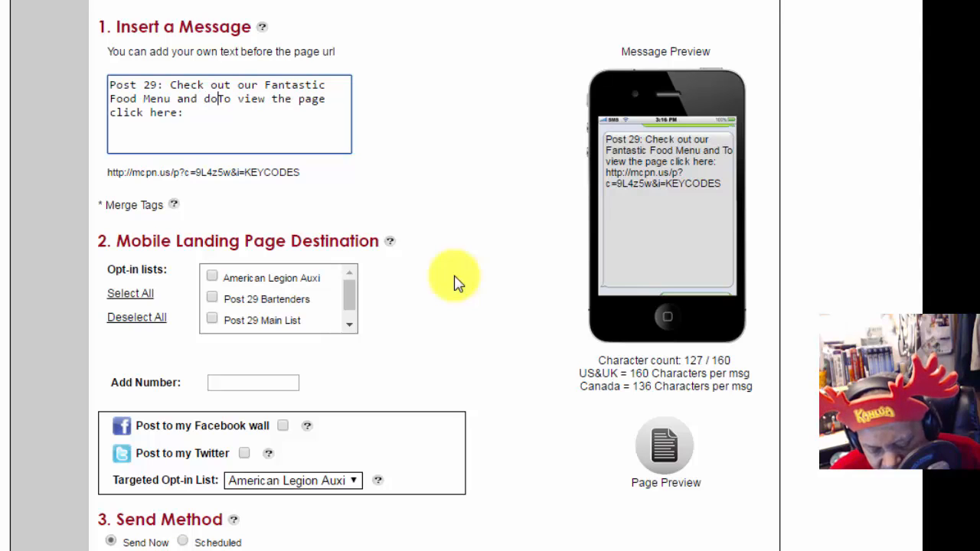
{"action": "type", "text": " forget"}
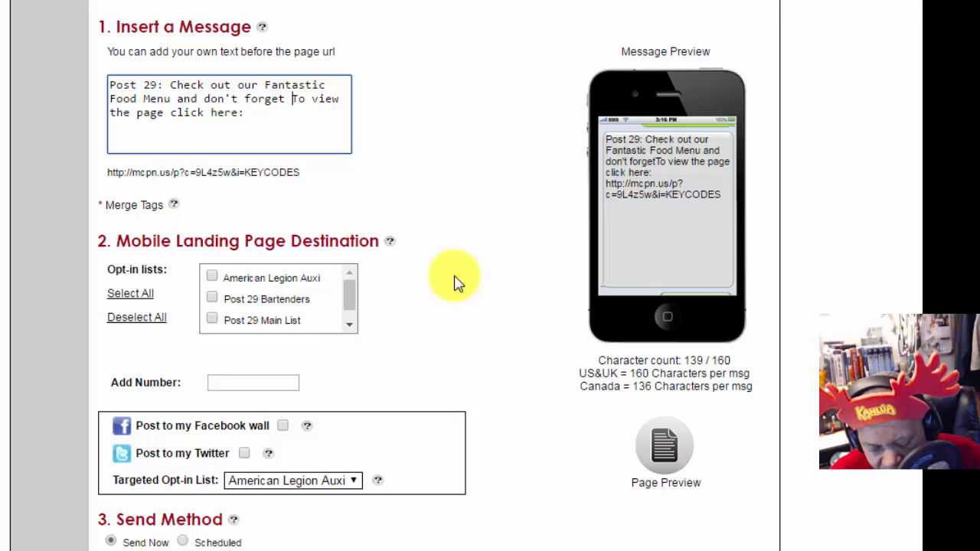
{"action": "type", "text": "  th"}
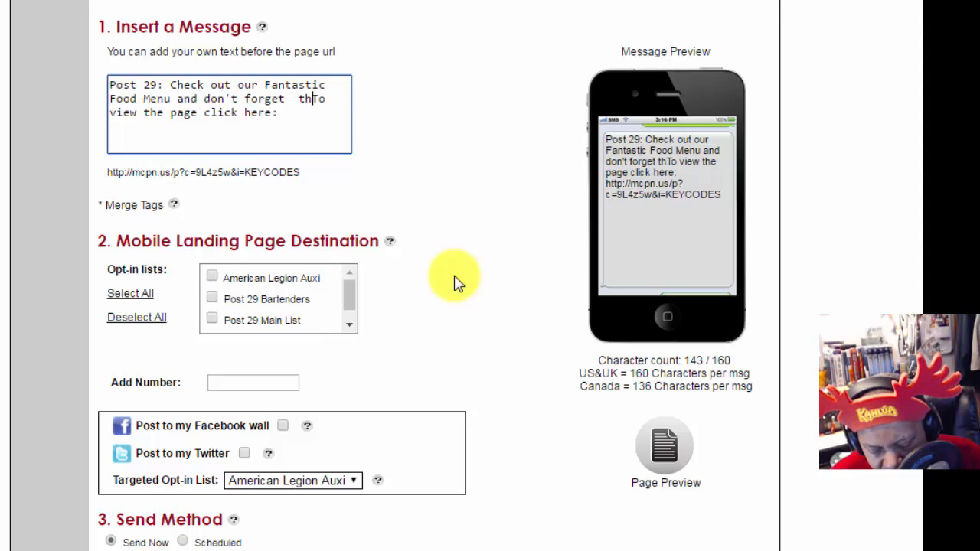
{"action": "type", "text": "is week"}
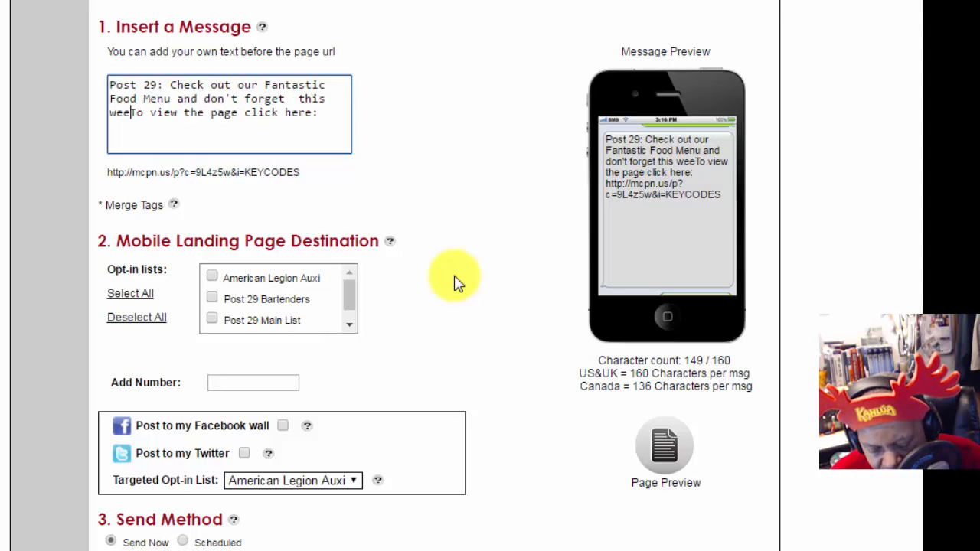
{"action": "type", "text": "end th"}
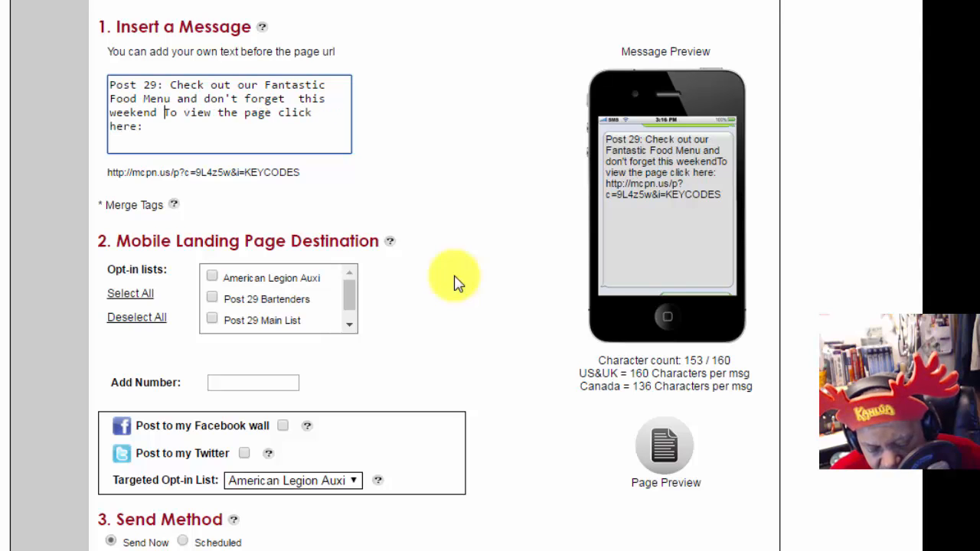
{"action": "type", "text": "at"}
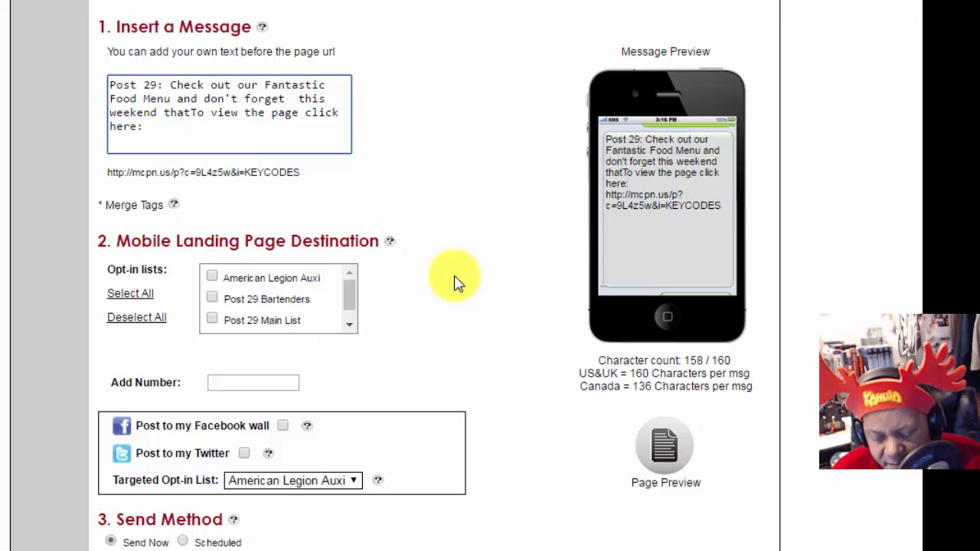
Step: Reword the rest to 'Join us this weekend' and move the page-link text to its own line
{"action": "key", "text": "BackSpace"}
{"action": "key", "text": "BackSpace"}
{"action": "key", "text": "BackSpace"}
{"action": "key", "text": "BackSpace"}
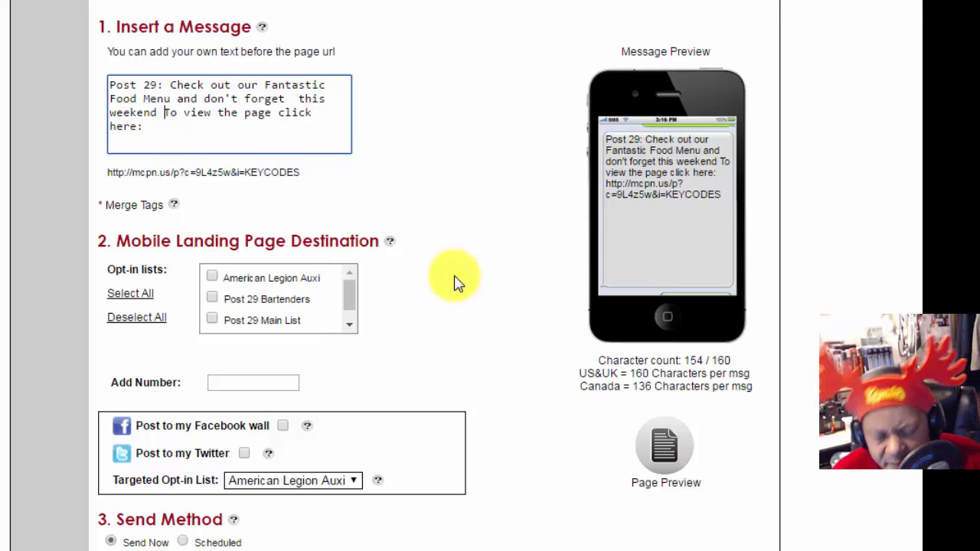
{"action": "type", "text": "we"}
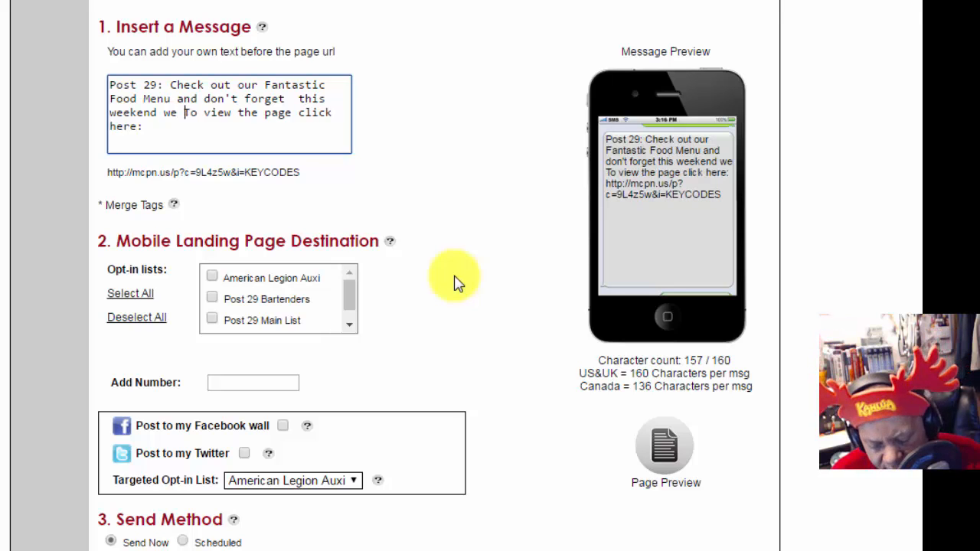
{"action": "type", "text": " hav"}
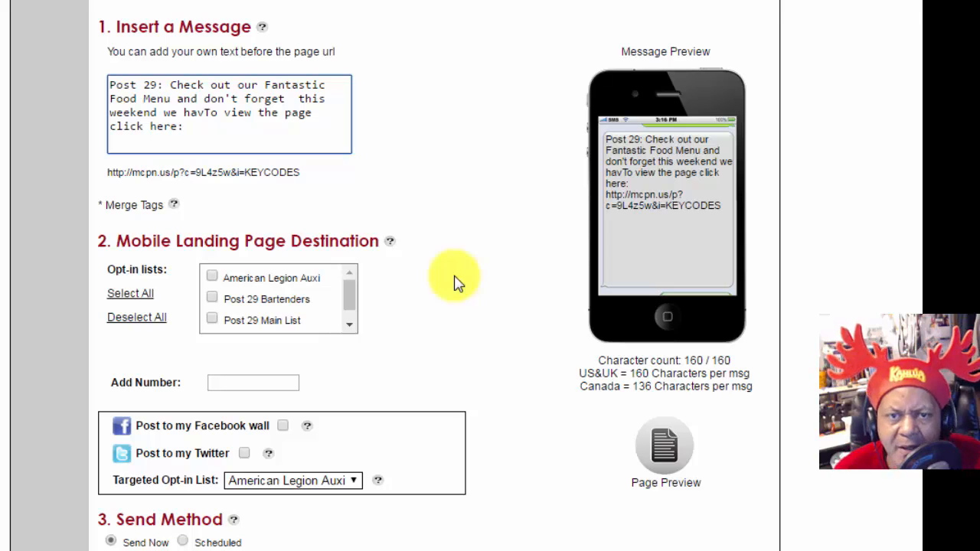
{"action": "left_click", "coordinate": [205, 111]}
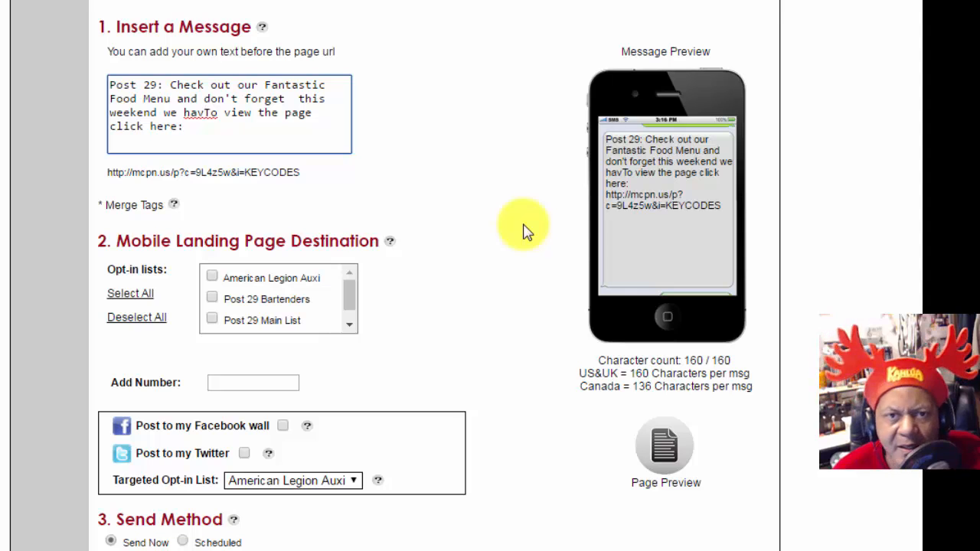
{"action": "key", "text": "BackSpace"}
{"action": "key", "text": "BackSpace"}
{"action": "key", "text": "BackSpace"}
{"action": "key", "text": "BackSpace"}
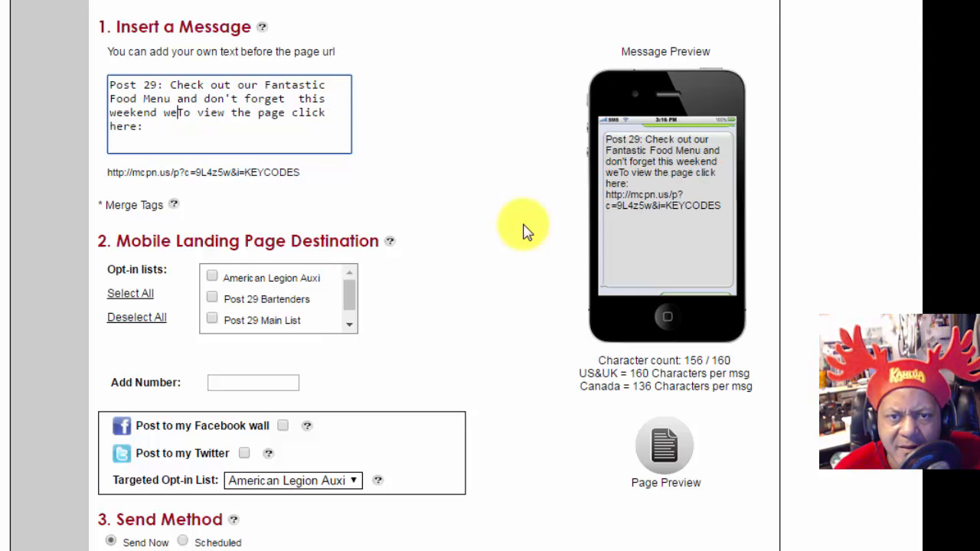
{"action": "key", "text": "BackSpace"}
{"action": "key", "text": "BackSpace"}
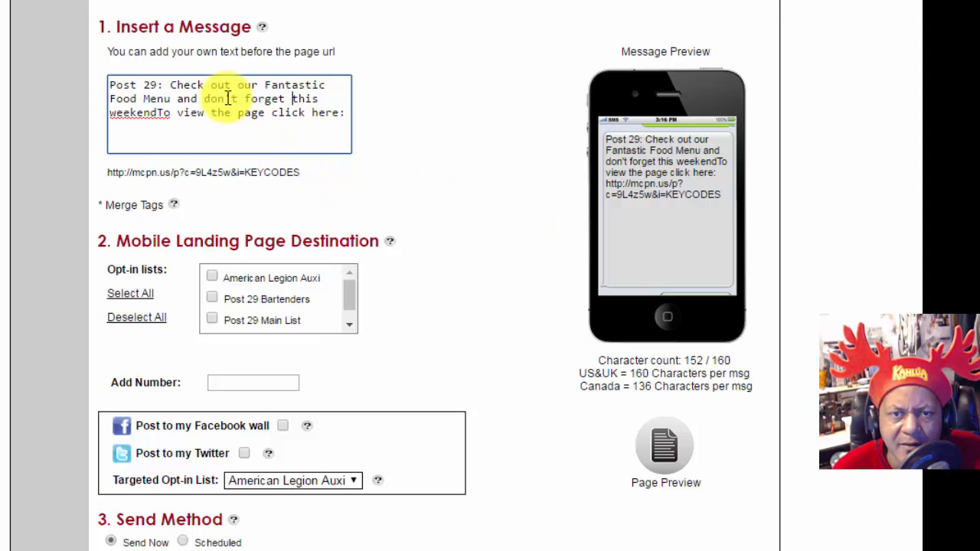
{"action": "left_click_drag", "start_coordinate": [238, 98], "coordinate": [176, 99]}
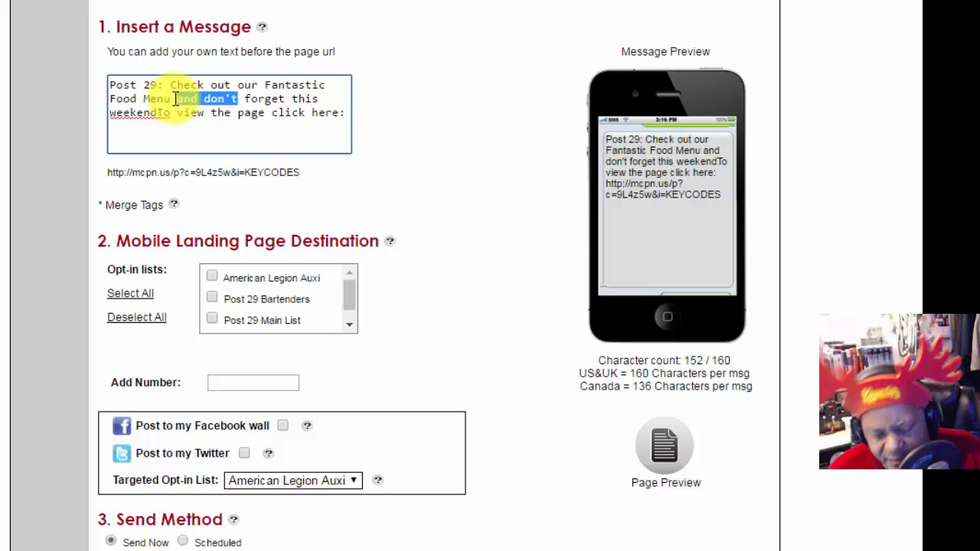
{"action": "type", "text": "Join"}
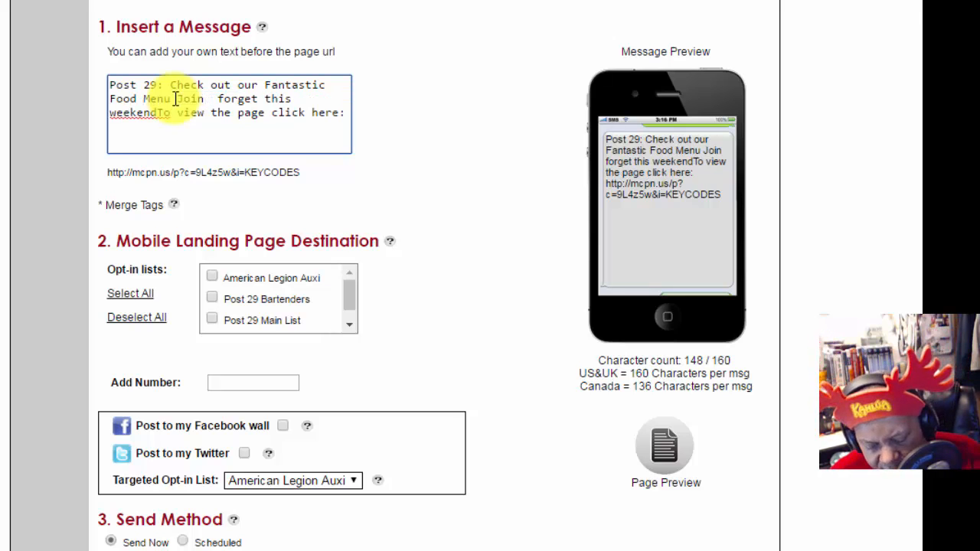
{"action": "type", "text": " us"}
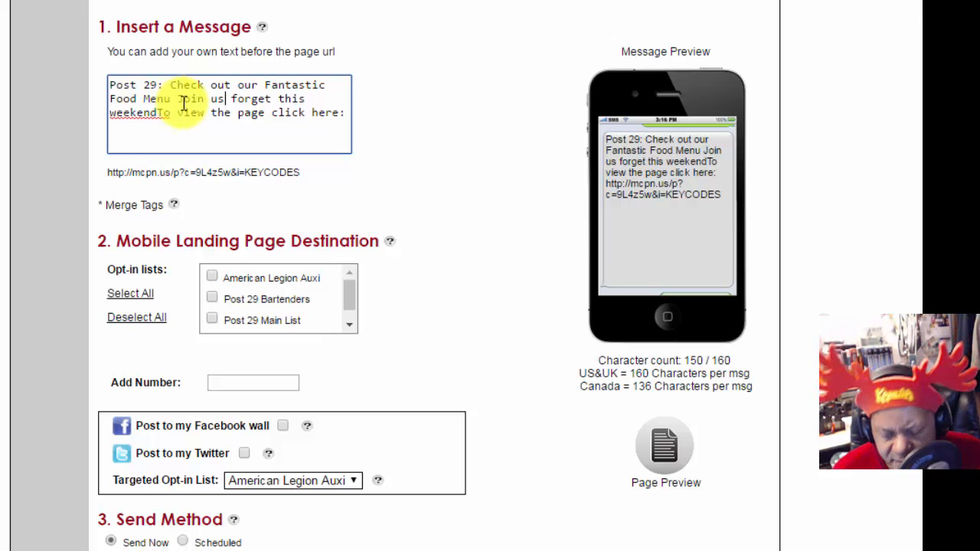
{"action": "key", "text": "Delete"}
{"action": "key", "text": "Delete"}
{"action": "key", "text": "Delete"}
{"action": "key", "text": "Delete"}
{"action": "key", "text": "Delete"}
{"action": "key", "text": "Delete"}
{"action": "key", "text": "Delete"}
{"action": "key", "text": "Delete"}
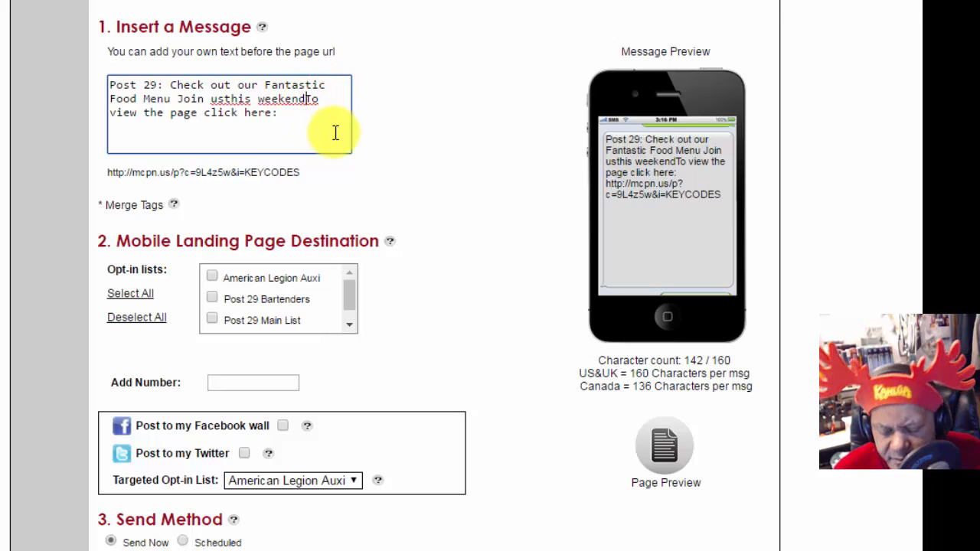
{"action": "key", "text": "Return"}
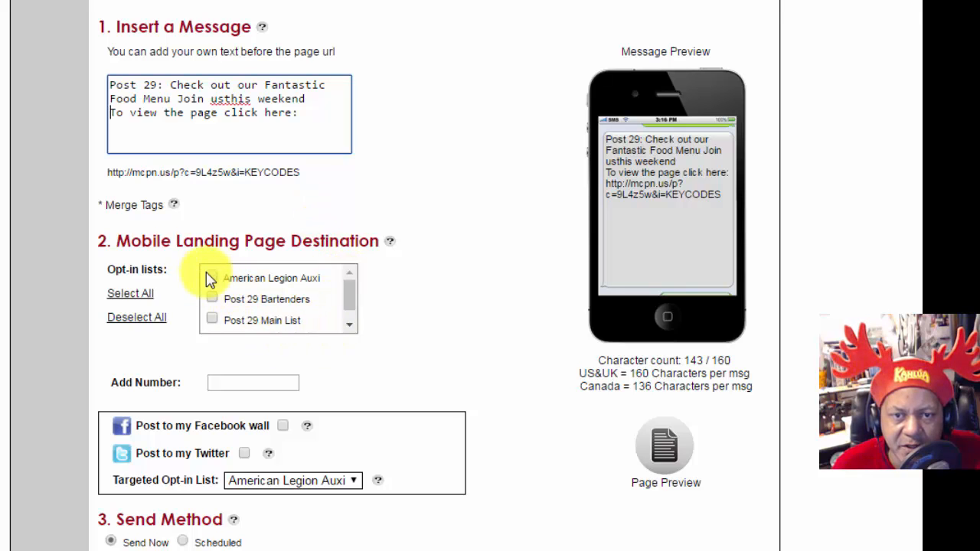
Step: Make Post 29 Main List the targeted opt-in list
{"action": "left_click", "coordinate": [141, 297]}
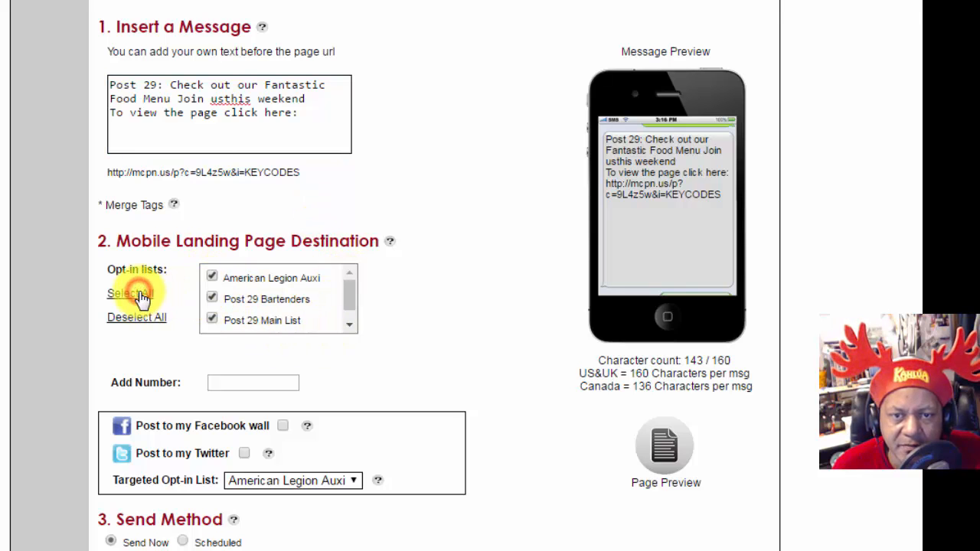
{"action": "mouse_move", "coordinate": [349, 292]}
{"action": "left_mouse_down"}
{"action": "mouse_move", "coordinate": [351, 320]}
{"action": "mouse_move", "coordinate": [350, 291]}
{"action": "left_mouse_up"}
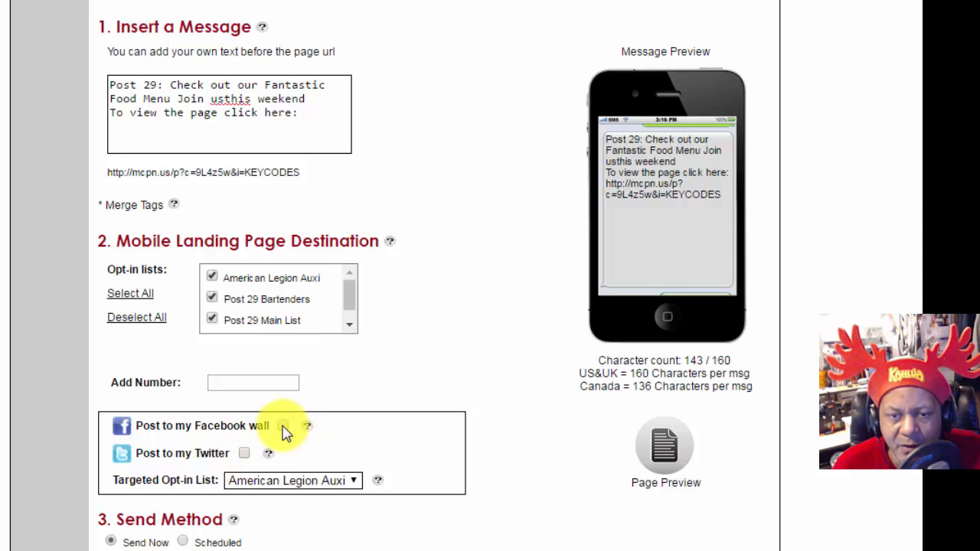
{"action": "left_click", "coordinate": [351, 482]}
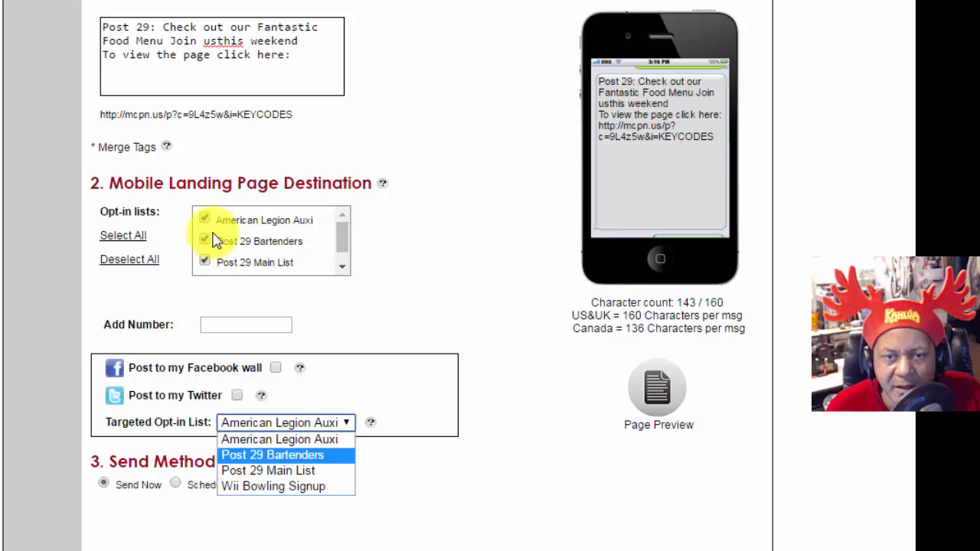
{"action": "left_click", "coordinate": [306, 470]}
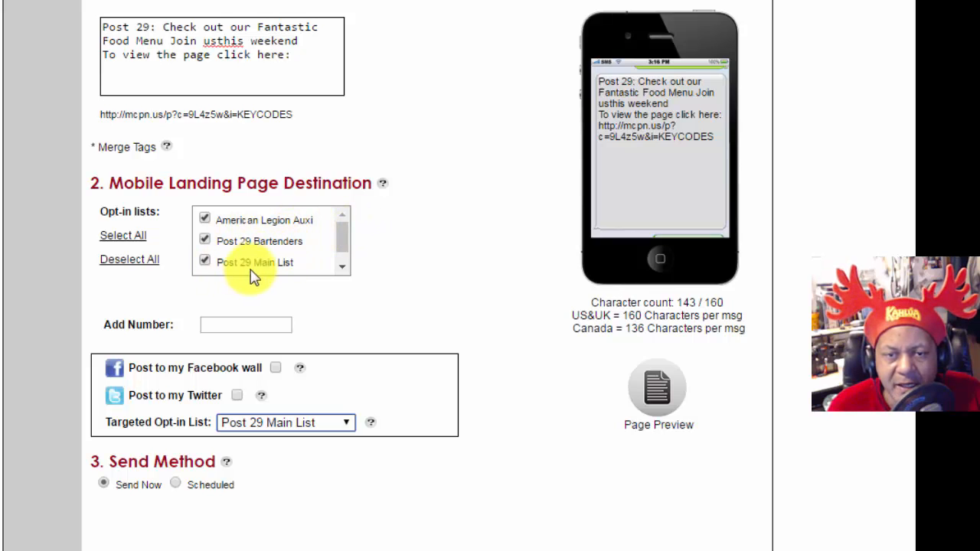
Step: Check only Post 29 Main List and Post 29 Bartenders, then add the missing space in 'usthis'
{"action": "left_click_drag", "start_coordinate": [344, 240], "coordinate": [354, 273]}
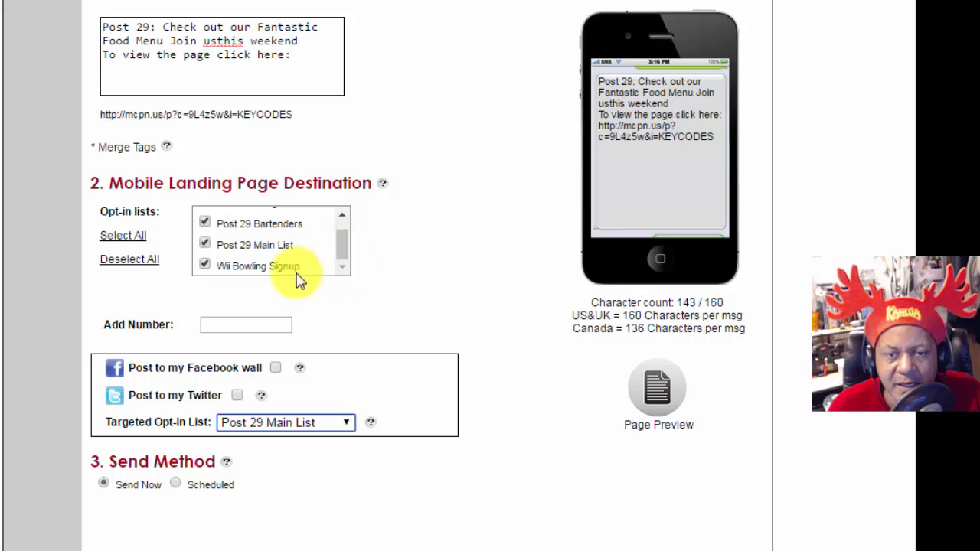
{"action": "left_click", "coordinate": [144, 261]}
{"action": "left_click", "coordinate": [205, 242]}
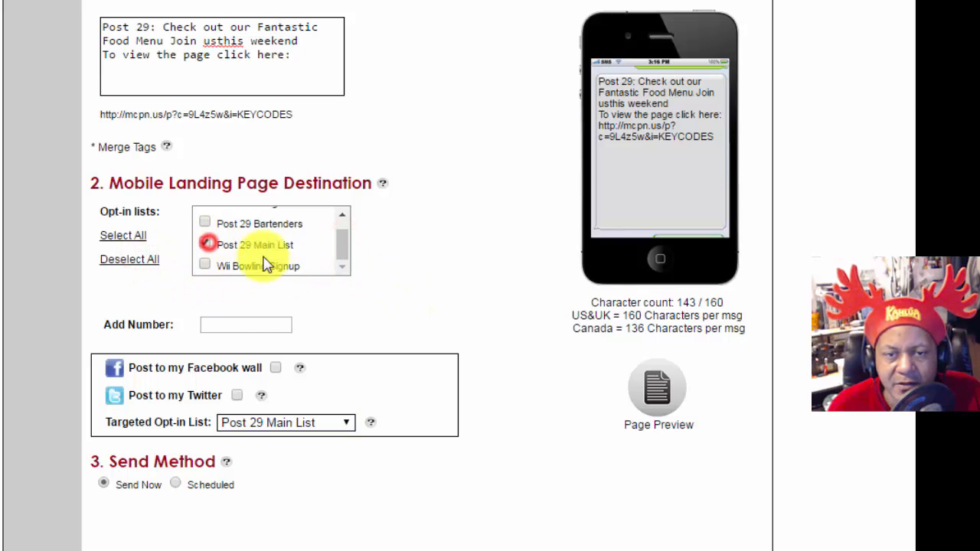
{"action": "left_click_drag", "start_coordinate": [342, 249], "coordinate": [342, 222]}
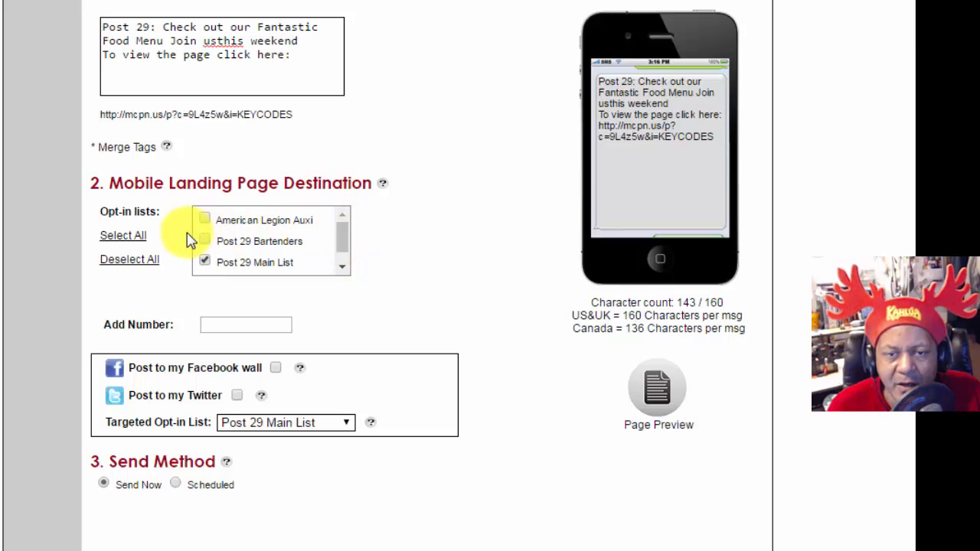
{"action": "left_click", "coordinate": [205, 242]}
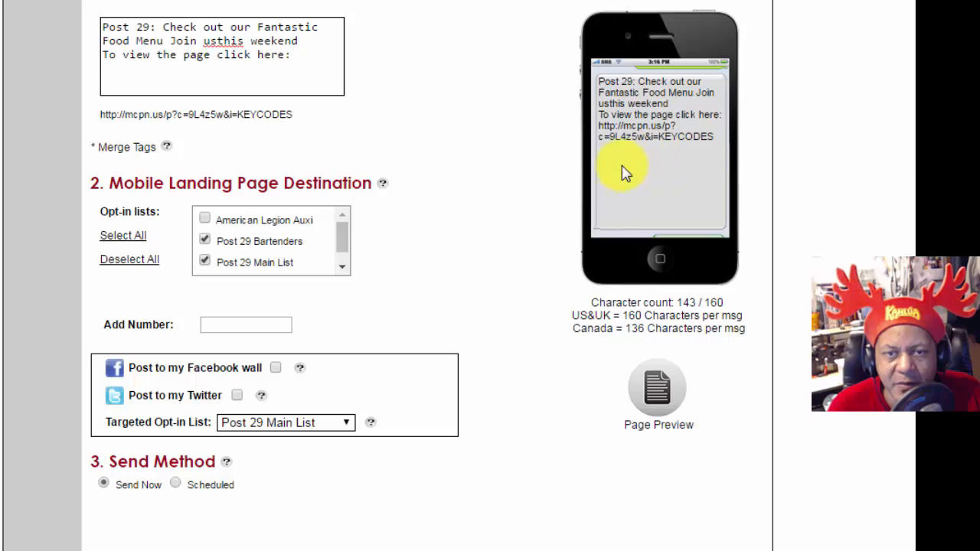
{"action": "left_click", "coordinate": [218, 41]}
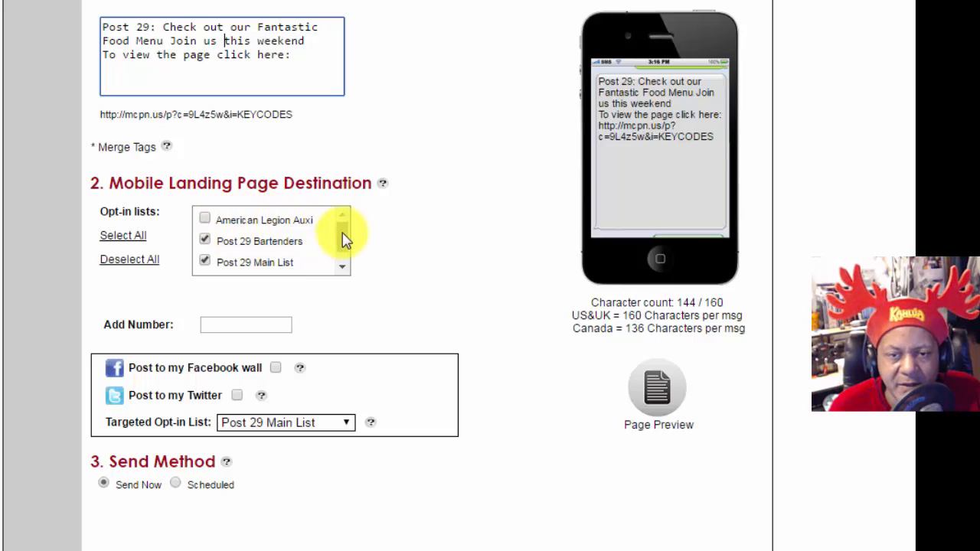
{"action": "left_click_drag", "start_coordinate": [344, 240], "coordinate": [344, 247]}
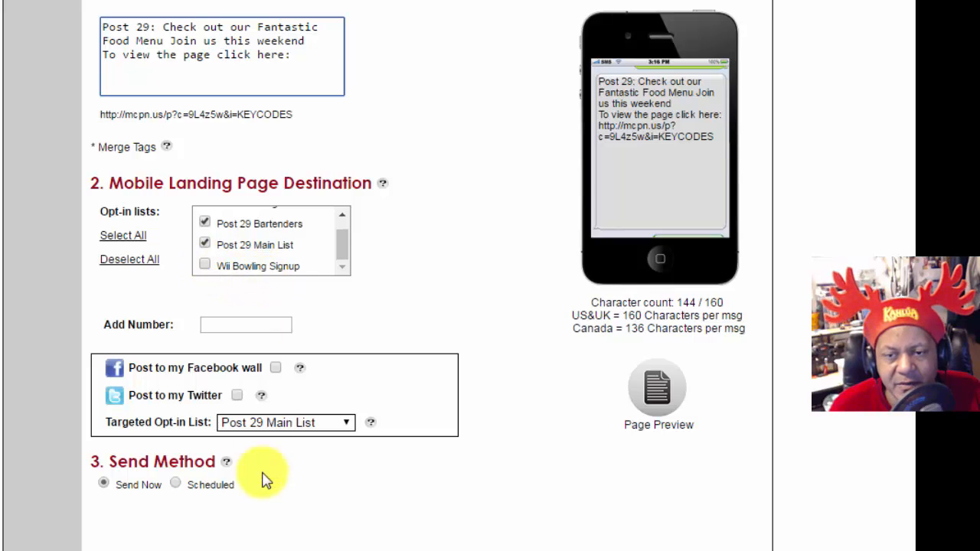
{"action": "left_click", "coordinate": [176, 483]}
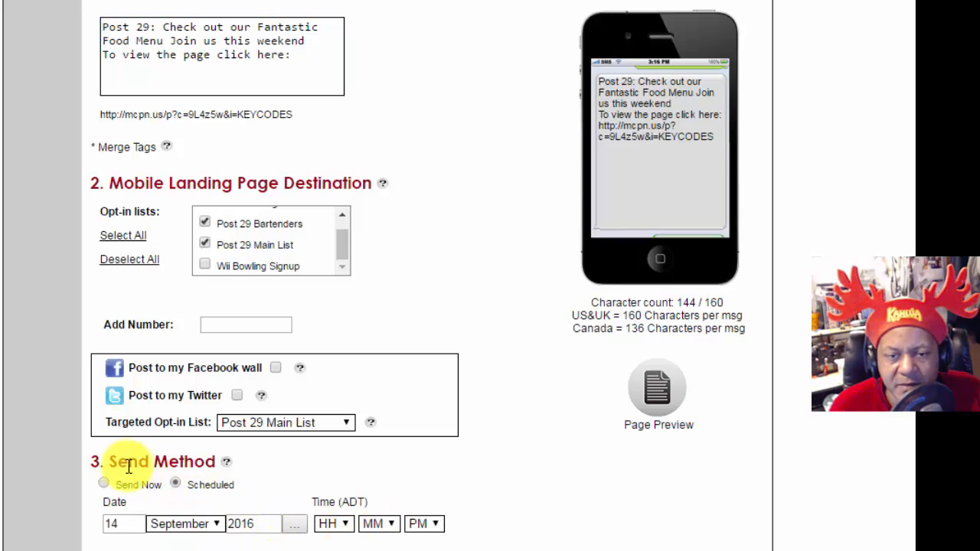
{"action": "left_click", "coordinate": [103, 483]}
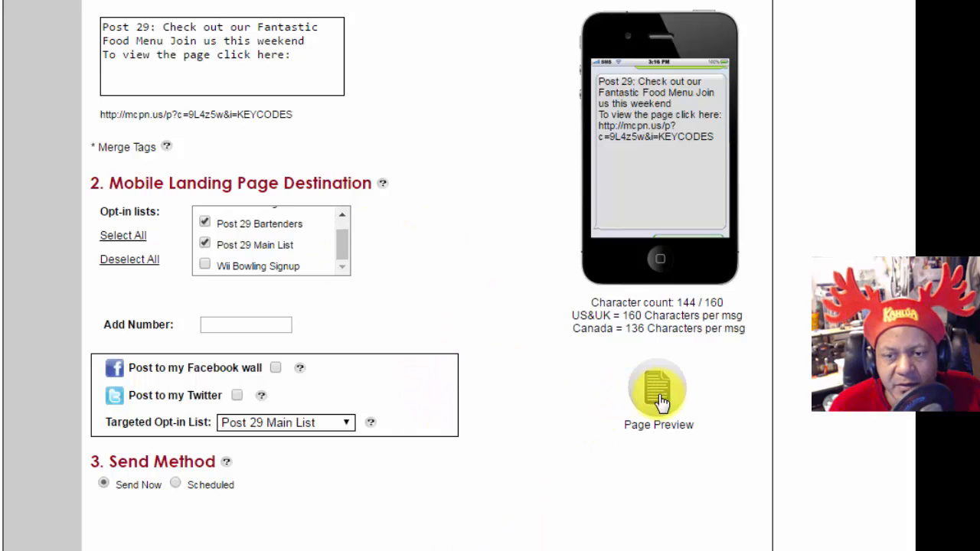
{"action": "left_click", "coordinate": [622, 405]}
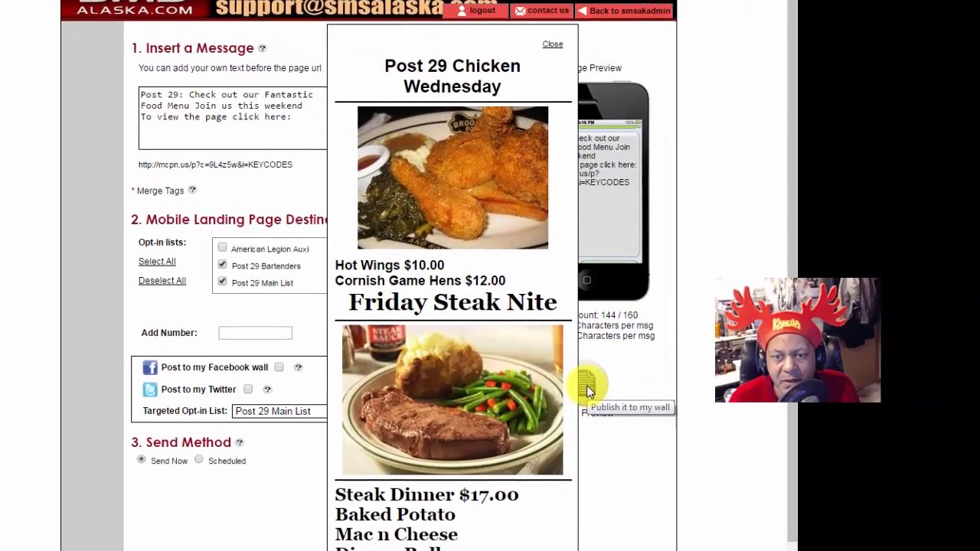
{"action": "scroll", "coordinate": [499, 284], "scroll_direction": "down", "scroll_amount": 2}
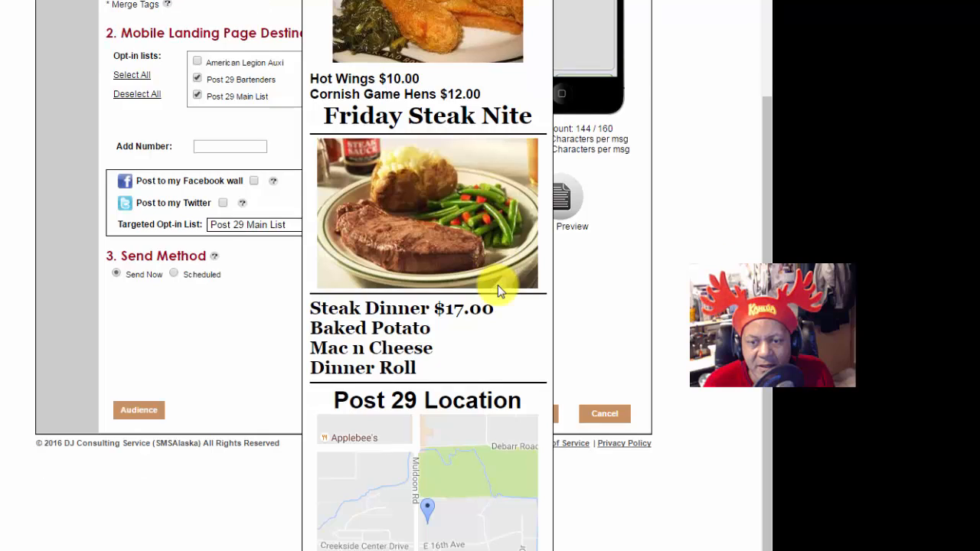
{"action": "scroll", "coordinate": [496, 287], "scroll_direction": "up", "scroll_amount": 3}
{"action": "scroll", "coordinate": [496, 289], "scroll_direction": "down", "scroll_amount": 2}
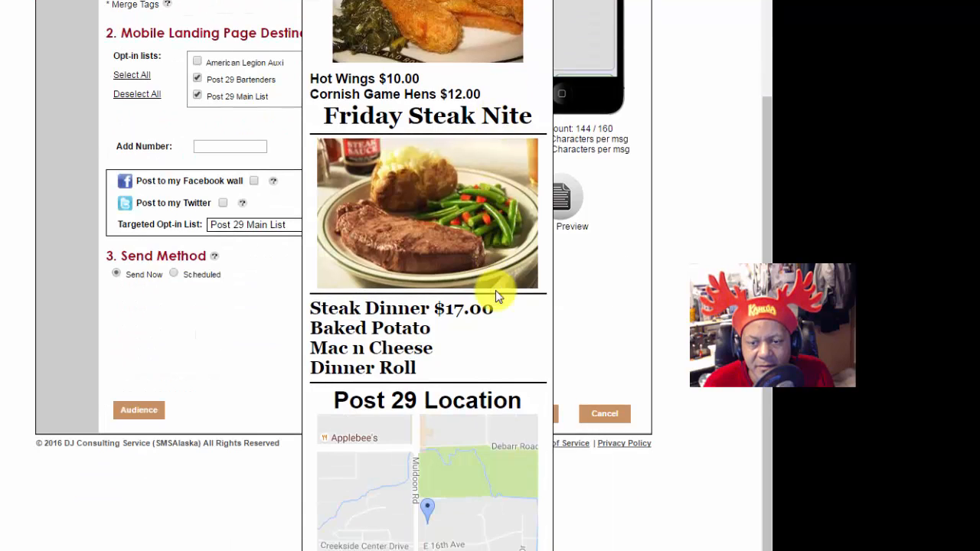
{"action": "scroll", "coordinate": [494, 290], "scroll_direction": "up", "scroll_amount": 2}
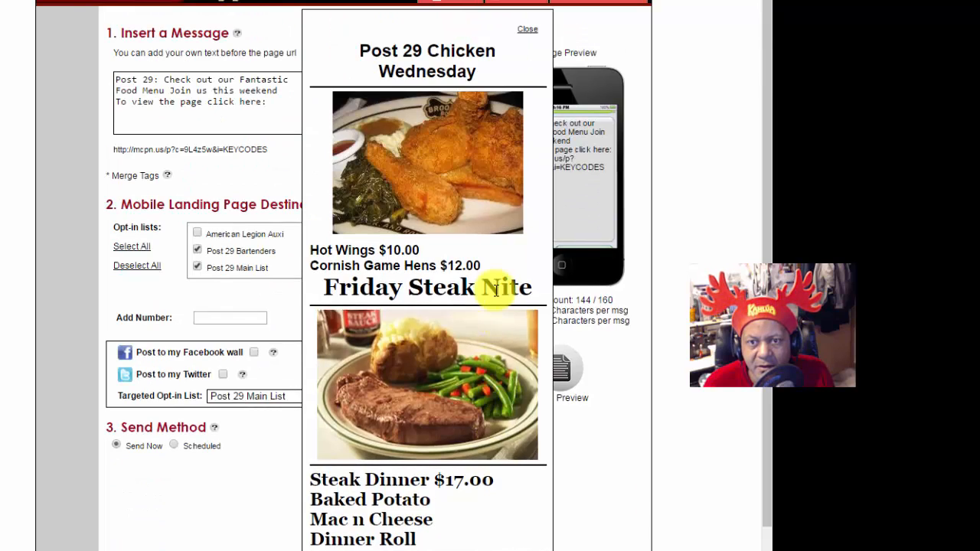
{"action": "scroll", "coordinate": [495, 290], "scroll_direction": "down", "scroll_amount": 2}
{"action": "scroll", "coordinate": [494, 290], "scroll_direction": "up", "scroll_amount": 2}
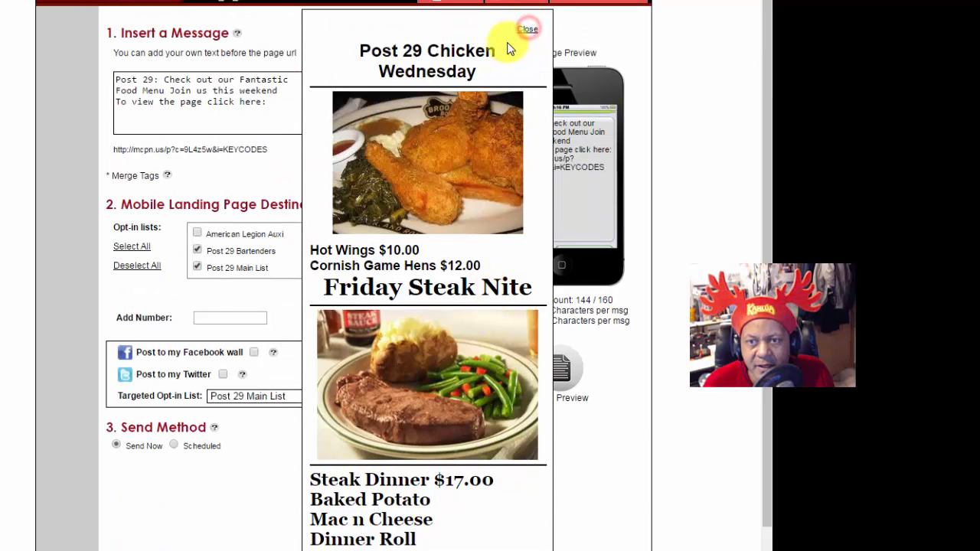
{"action": "left_click", "coordinate": [503, 65]}
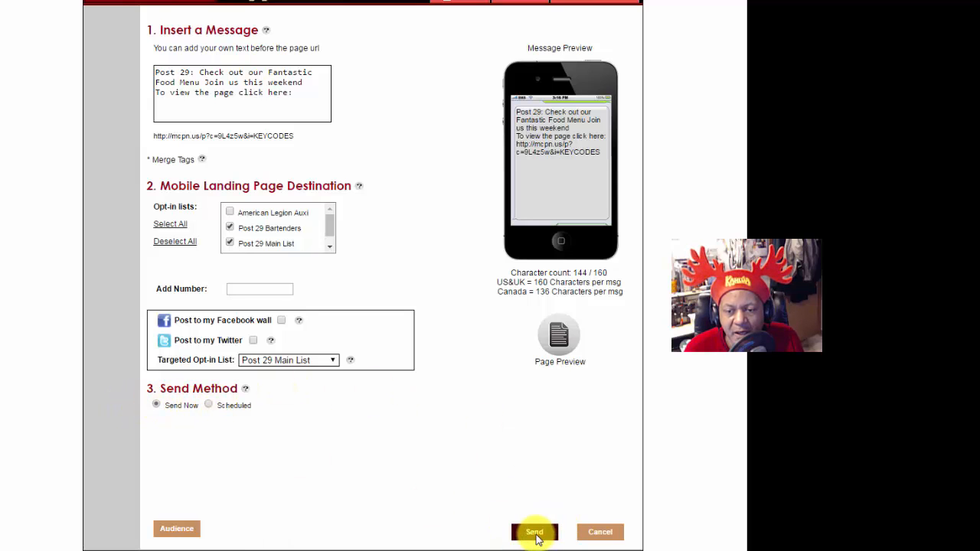
Step: Send the message, review the messages/coupons and landing page Scheduled Tasks tabs, then close them
{"action": "left_click", "coordinate": [603, 534]}
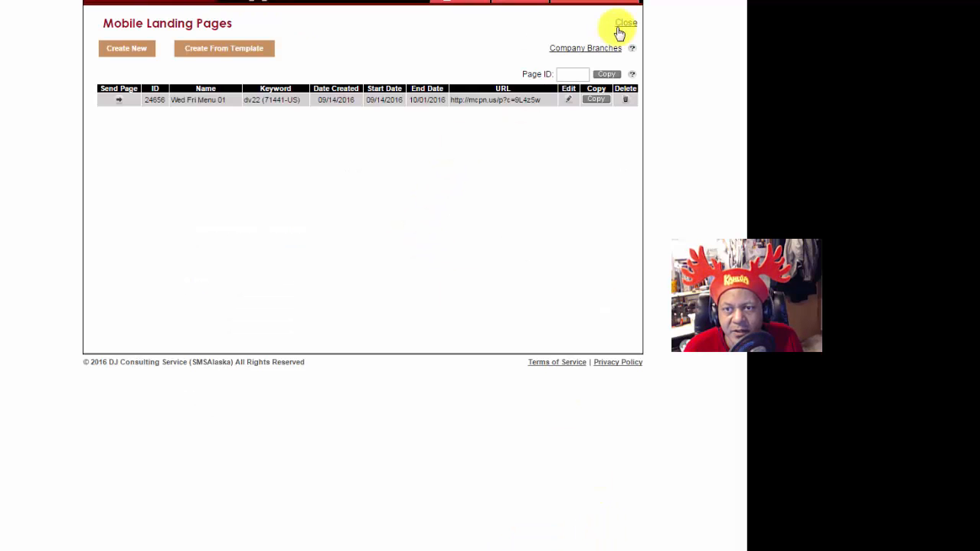
{"action": "left_click", "coordinate": [625, 26]}
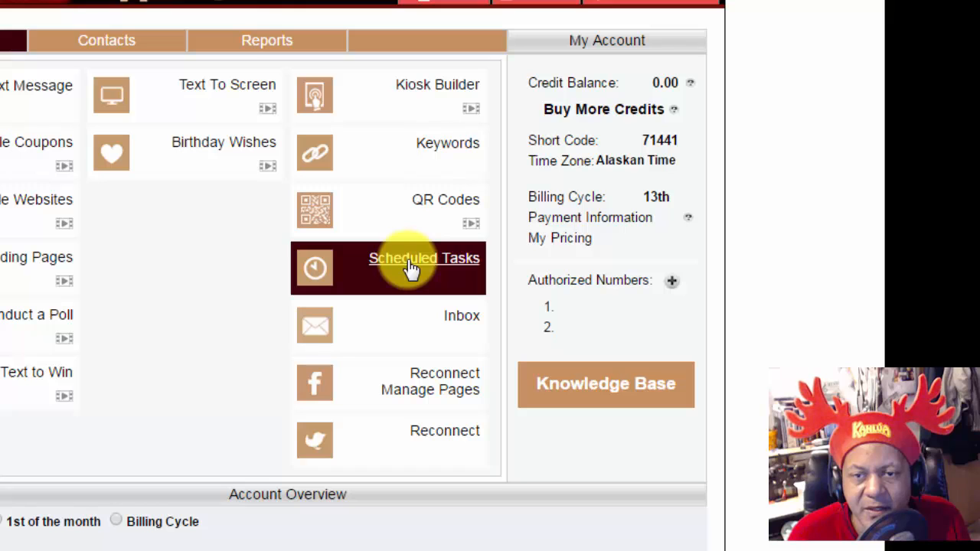
{"action": "left_click", "coordinate": [411, 266]}
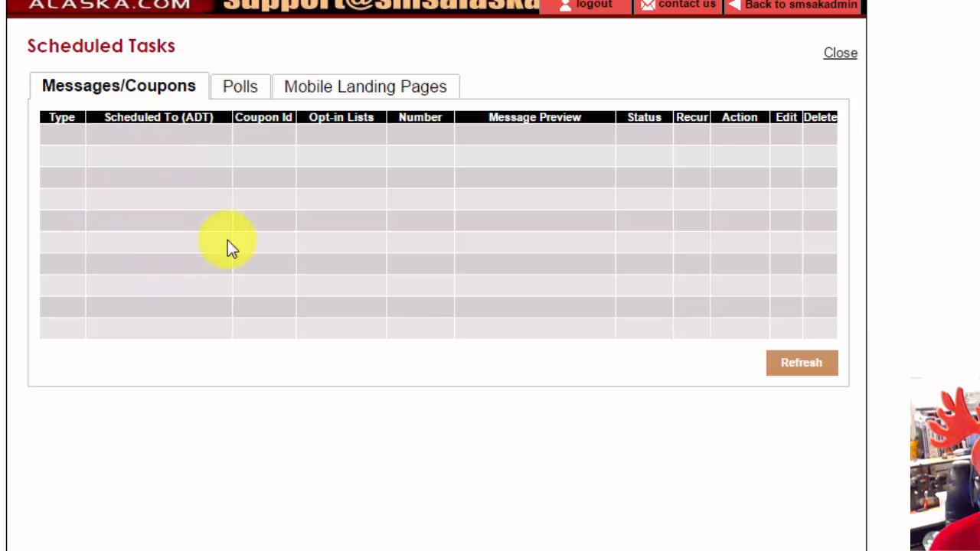
{"action": "left_click", "coordinate": [345, 92]}
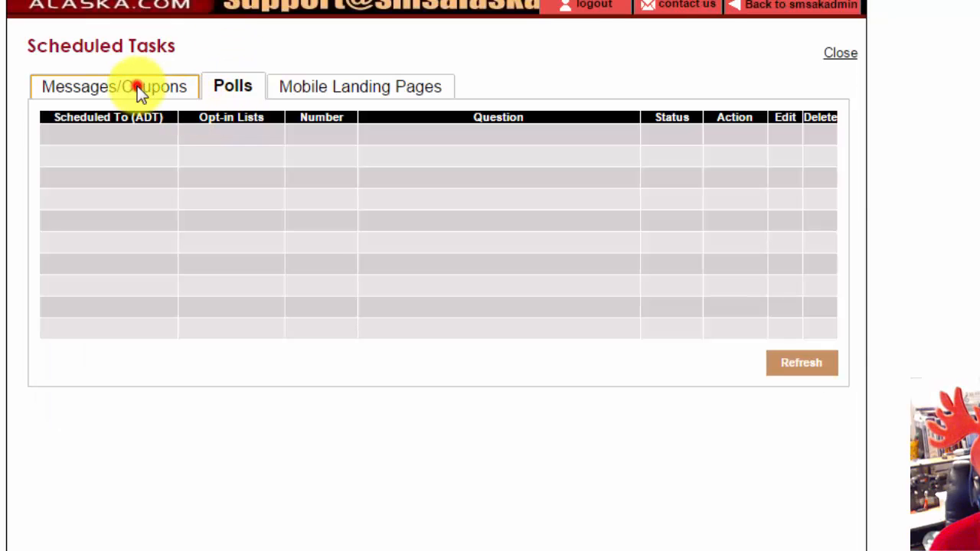
{"action": "left_click", "coordinate": [137, 87]}
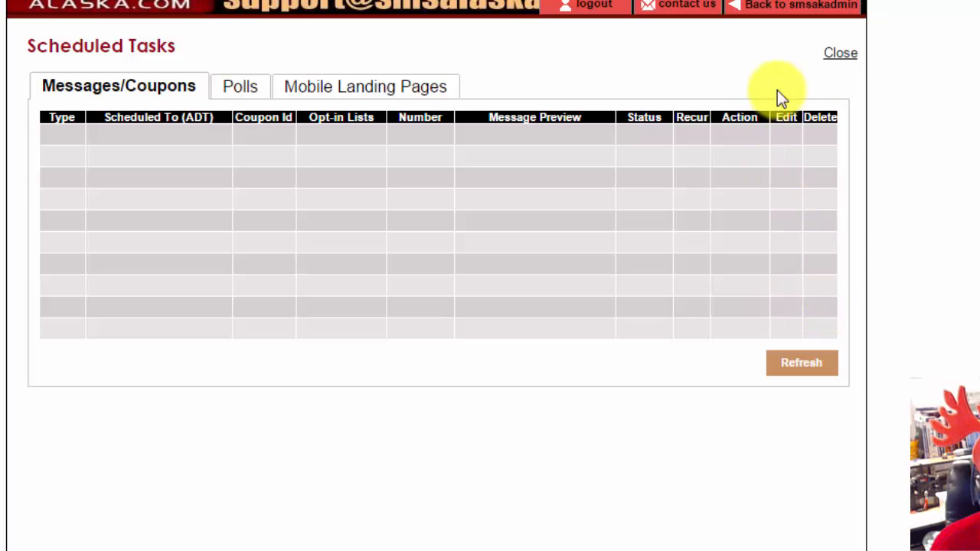
{"action": "left_click", "coordinate": [841, 53]}
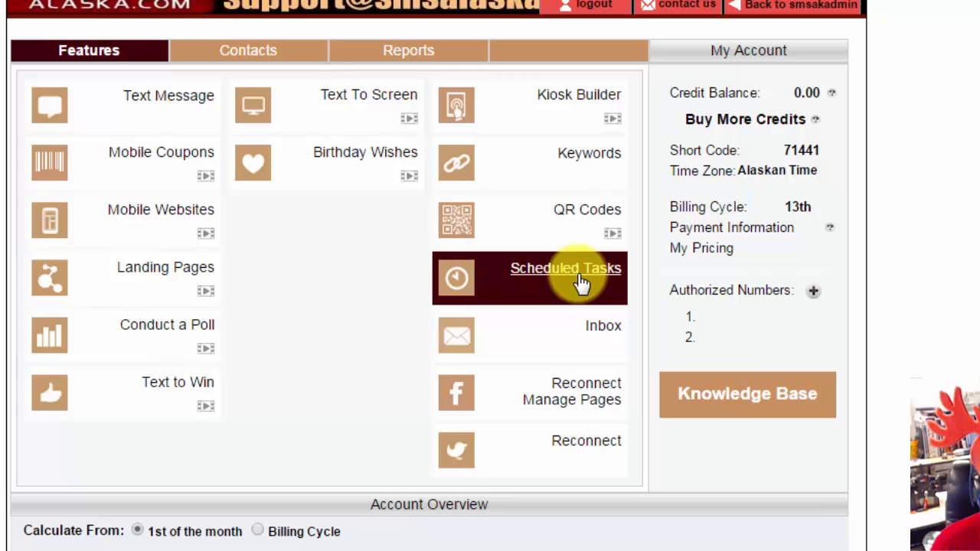
{"action": "left_click", "coordinate": [604, 327]}
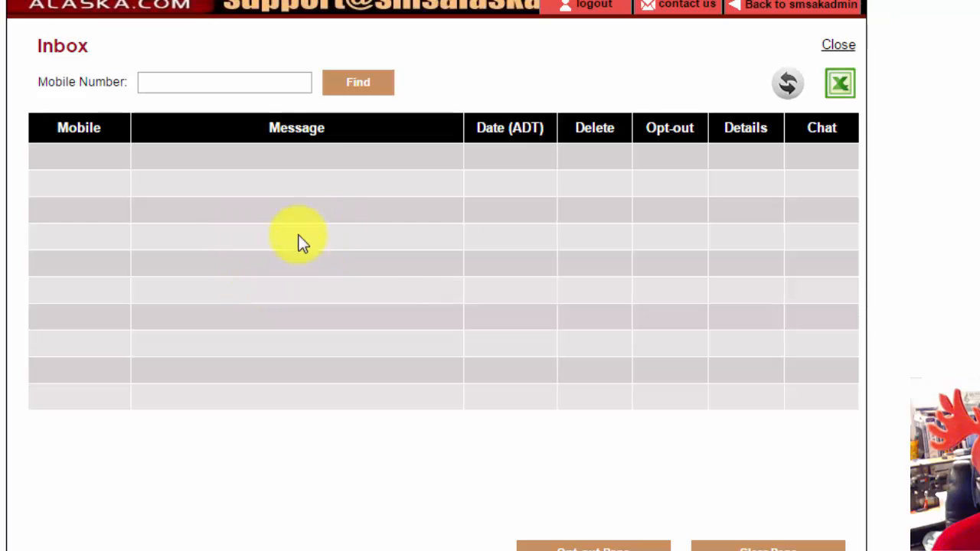
{"action": "left_click", "coordinate": [838, 45]}
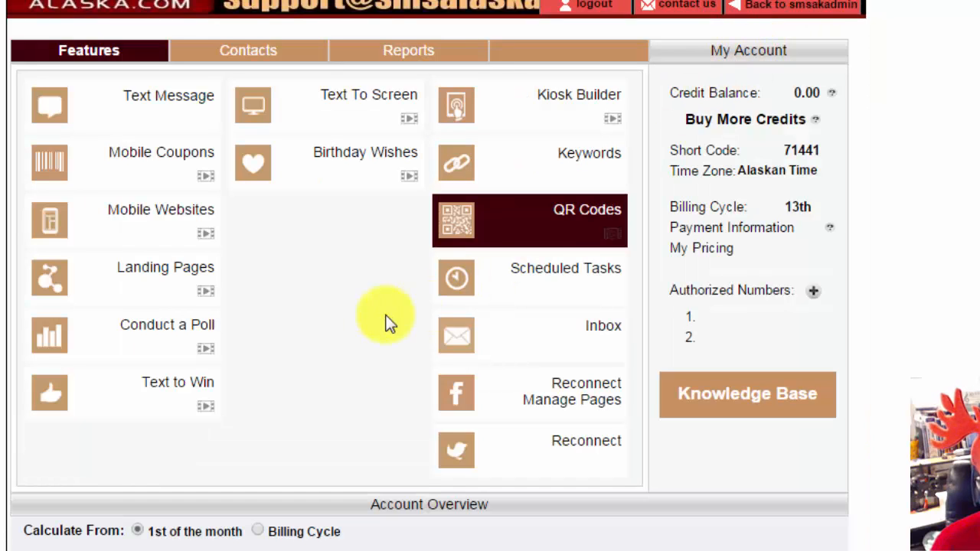
{"action": "left_click", "coordinate": [135, 95]}
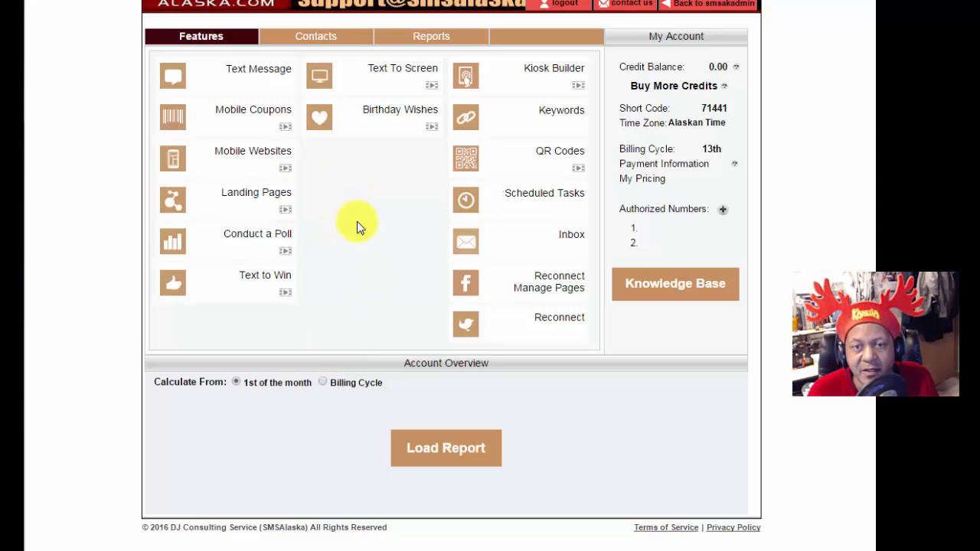
Step: Reopen Wed Fri Menu 01 in the page wizard, scroll through its menu and map, then cancel
{"action": "left_click", "coordinate": [269, 196]}
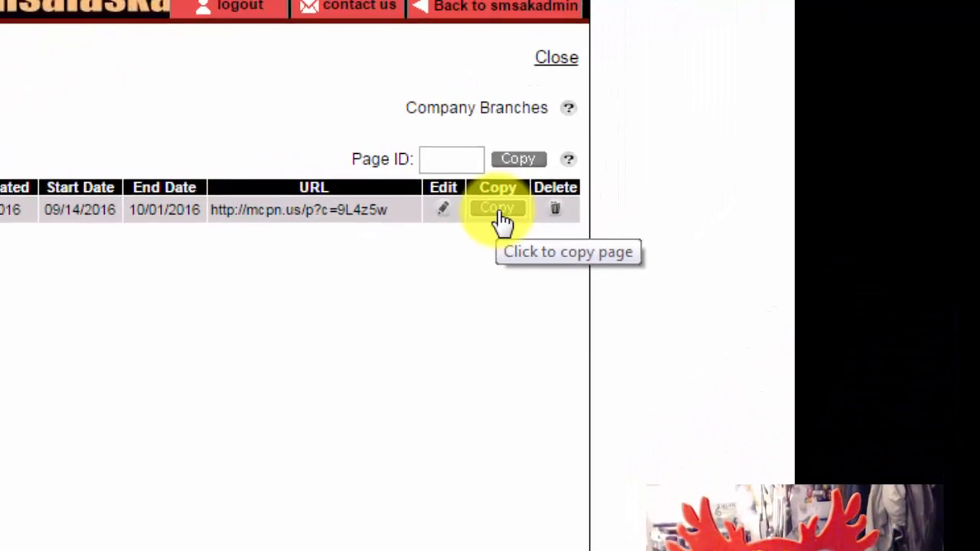
{"action": "left_click", "coordinate": [499, 216]}
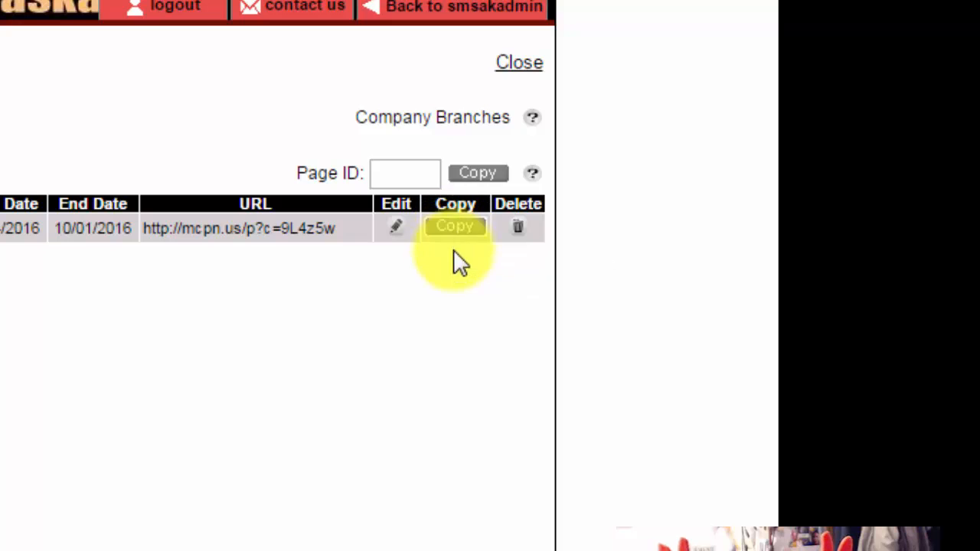
{"action": "left_click", "coordinate": [389, 228]}
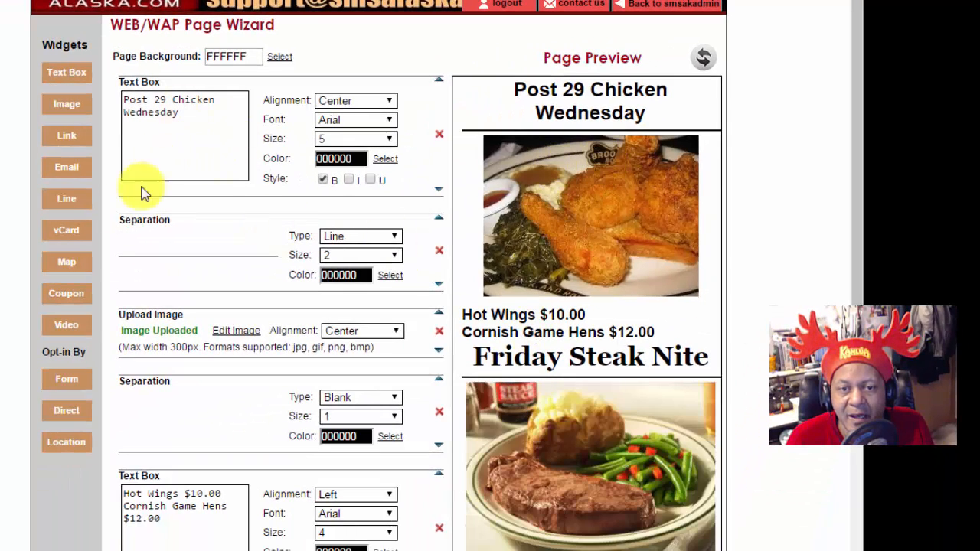
{"action": "scroll", "coordinate": [675, 312], "scroll_direction": "down", "scroll_amount": 2}
{"action": "scroll", "coordinate": [669, 330], "scroll_direction": "down", "scroll_amount": 12}
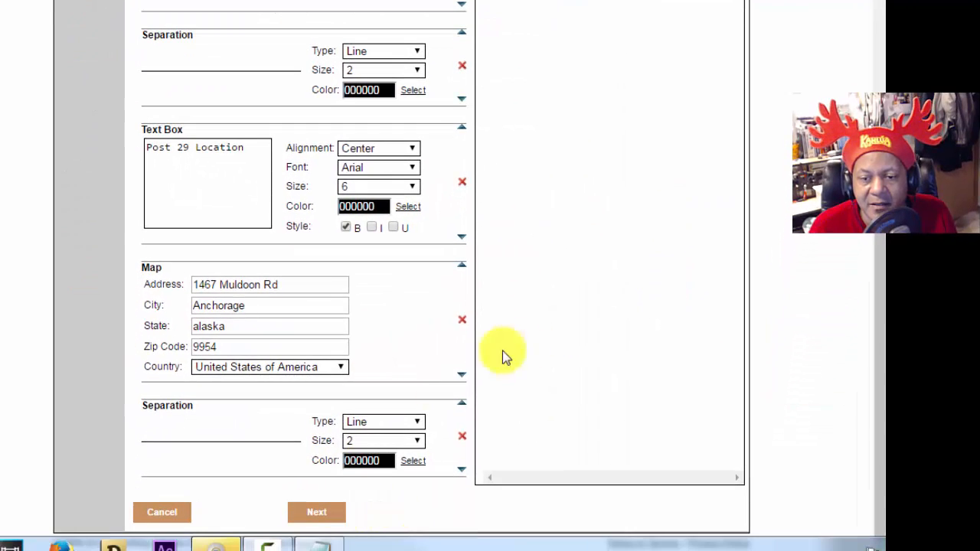
{"action": "left_click", "coordinate": [158, 514]}
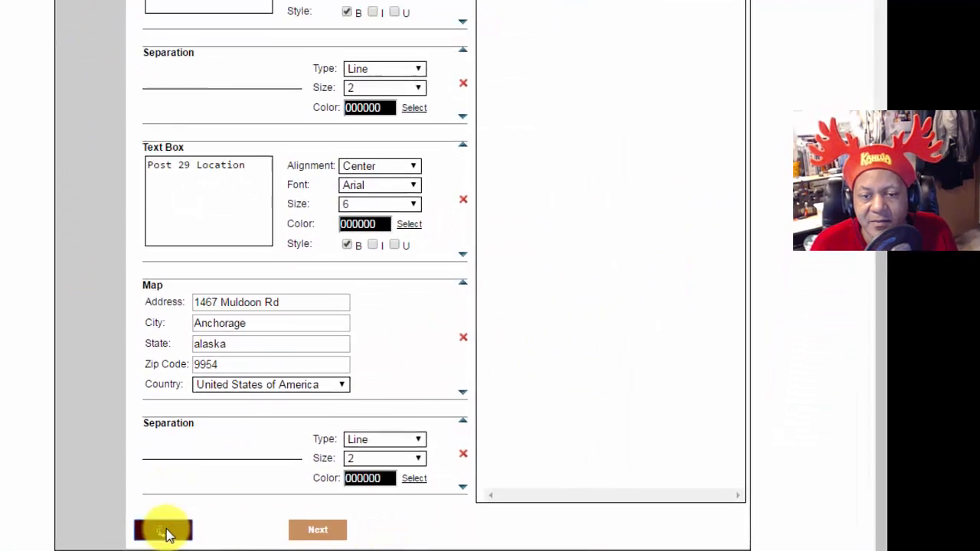